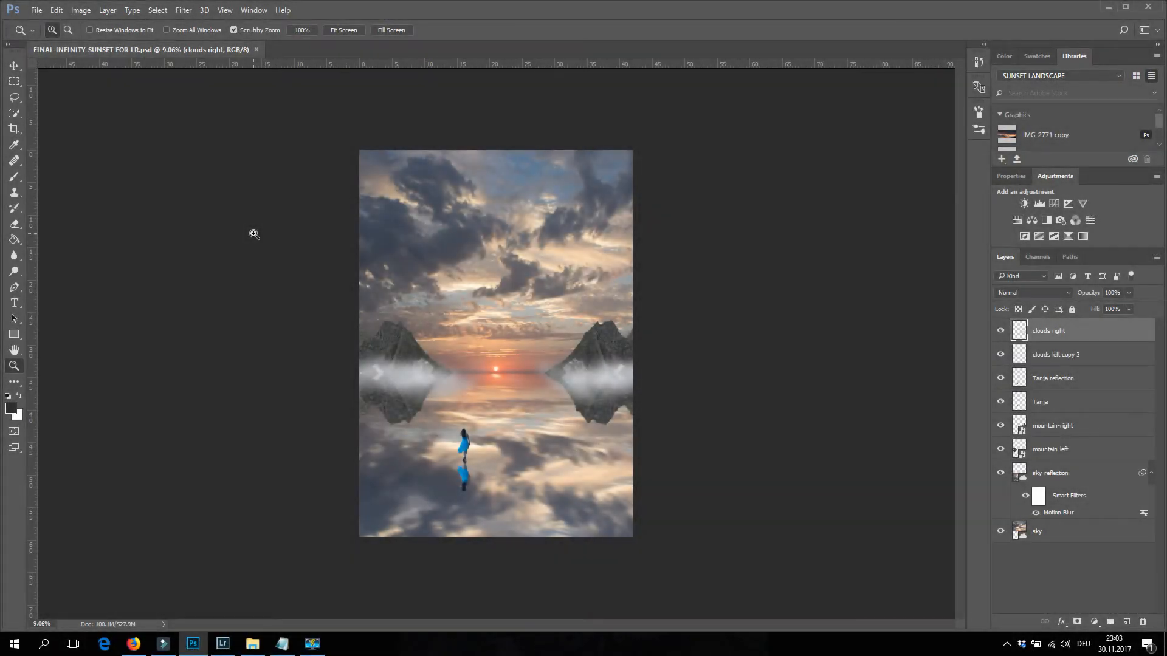
Start opening files and browse to the INFINITY folder inside PHOTOGRAPHY > TUTORIALS
left_click(38, 10)
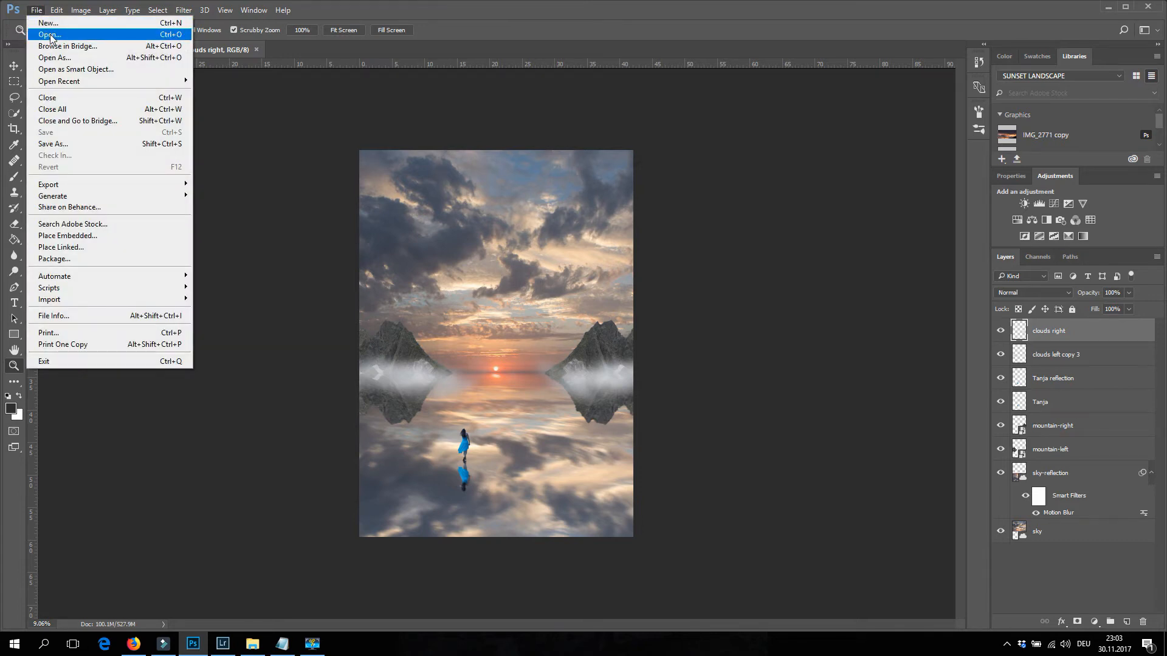
left_click(50, 35)
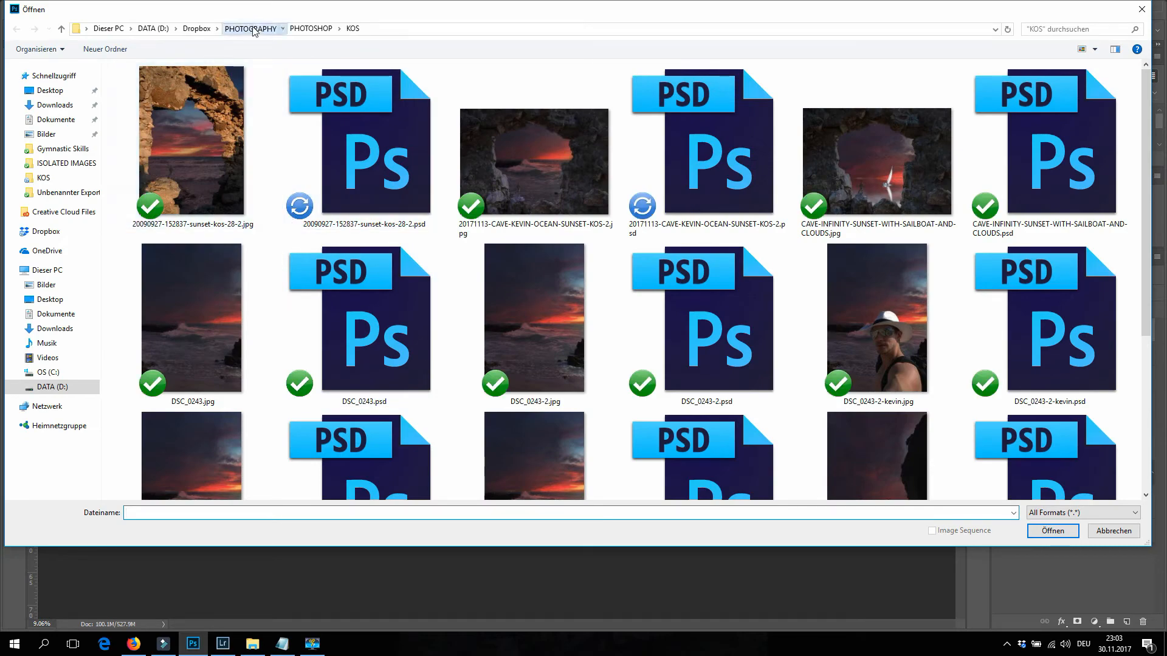
left_click(250, 28)
left_click(261, 404)
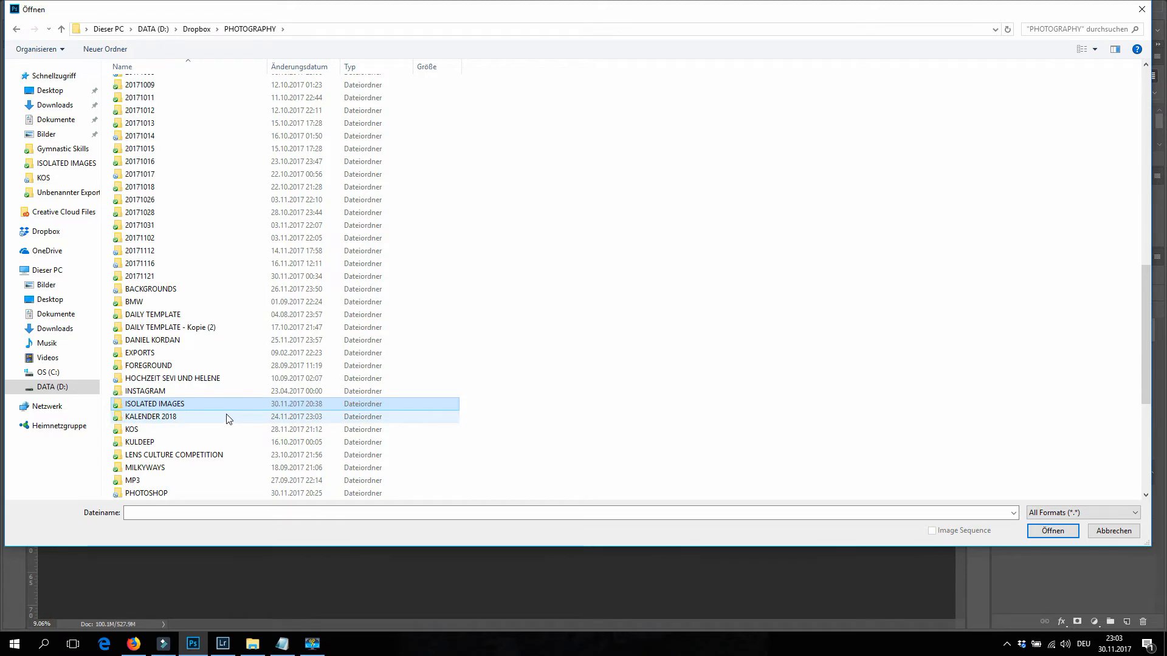
scroll(227, 418, "down", 7)
left_click(152, 301)
double_click(150, 329)
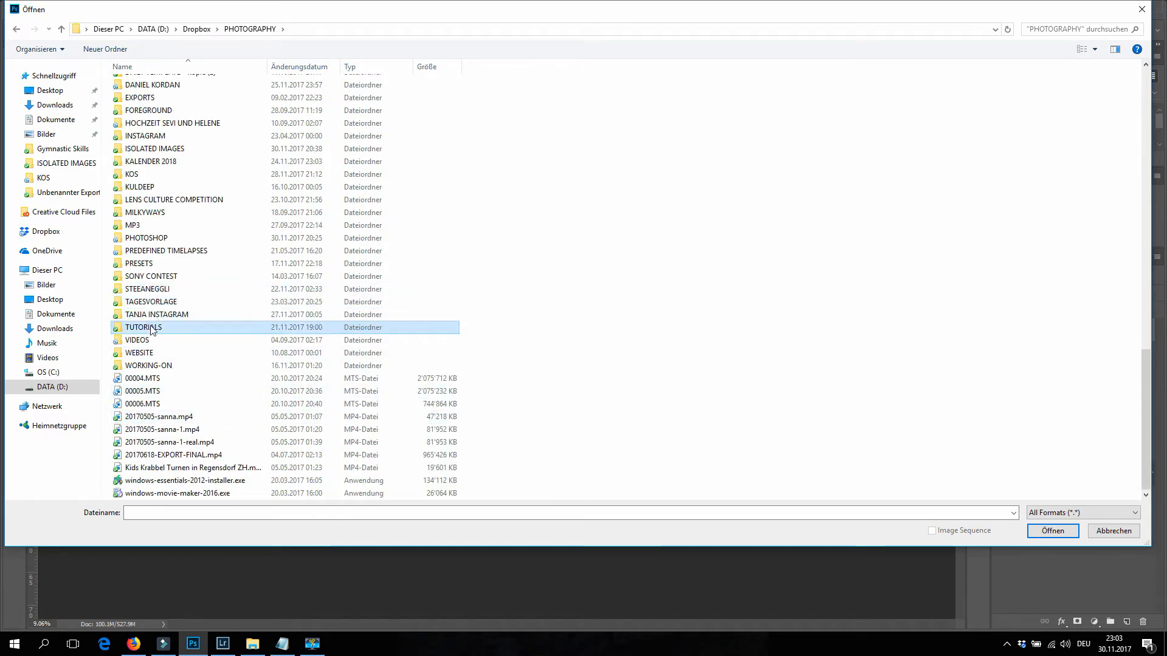
double_click(175, 88)
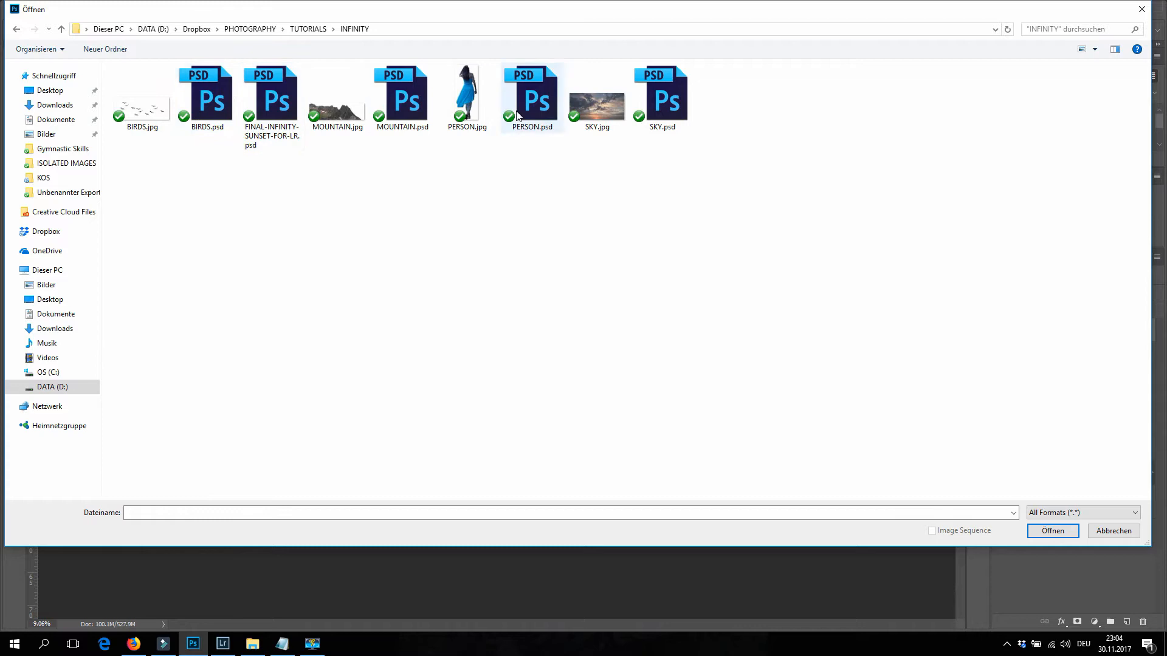
Select BIRDS.psd, FINAL-INFINITY-SUNSET-FOR-LR.psd, MOUNTAIN.psd, PERSON.psd and SKY.psd and open them together
left_click(217, 102)
left_click(280, 104, "ctrl")
left_click(402, 99, "ctrl")
left_click(538, 101, "ctrl")
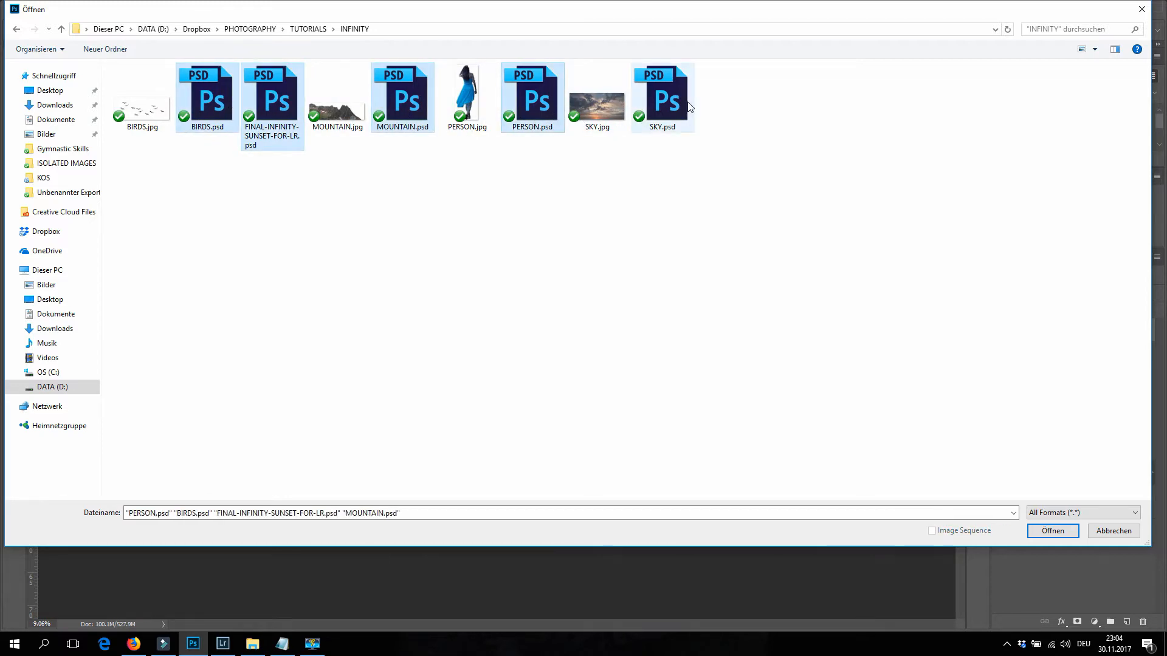
left_click(662, 98, "ctrl")
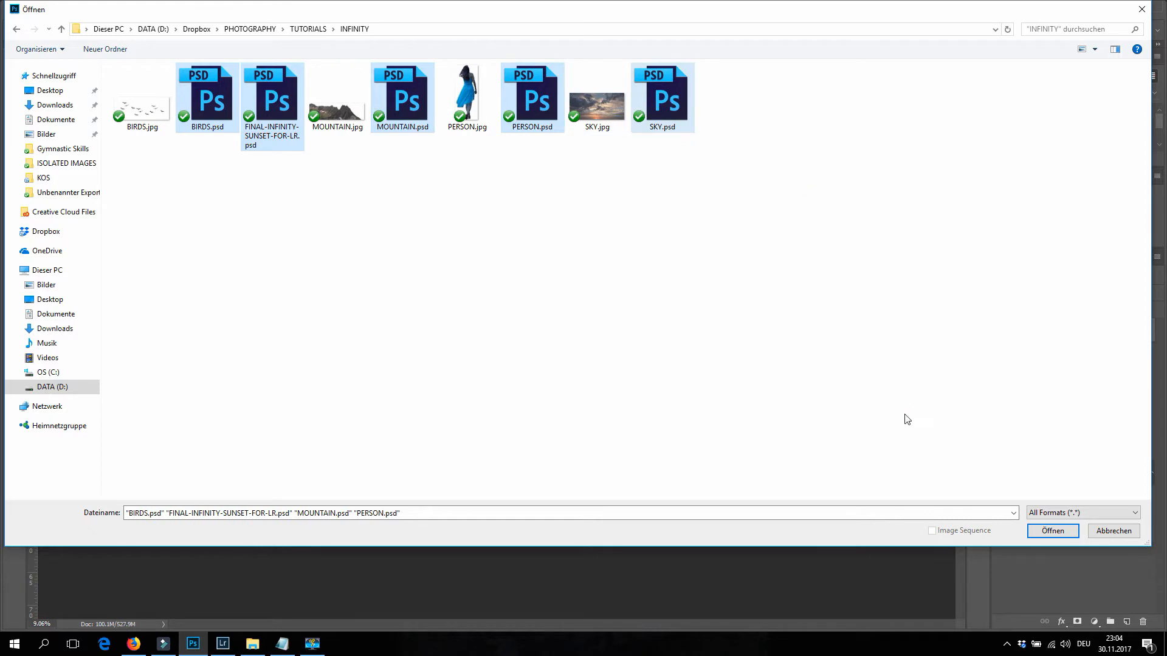
left_click(1053, 531)
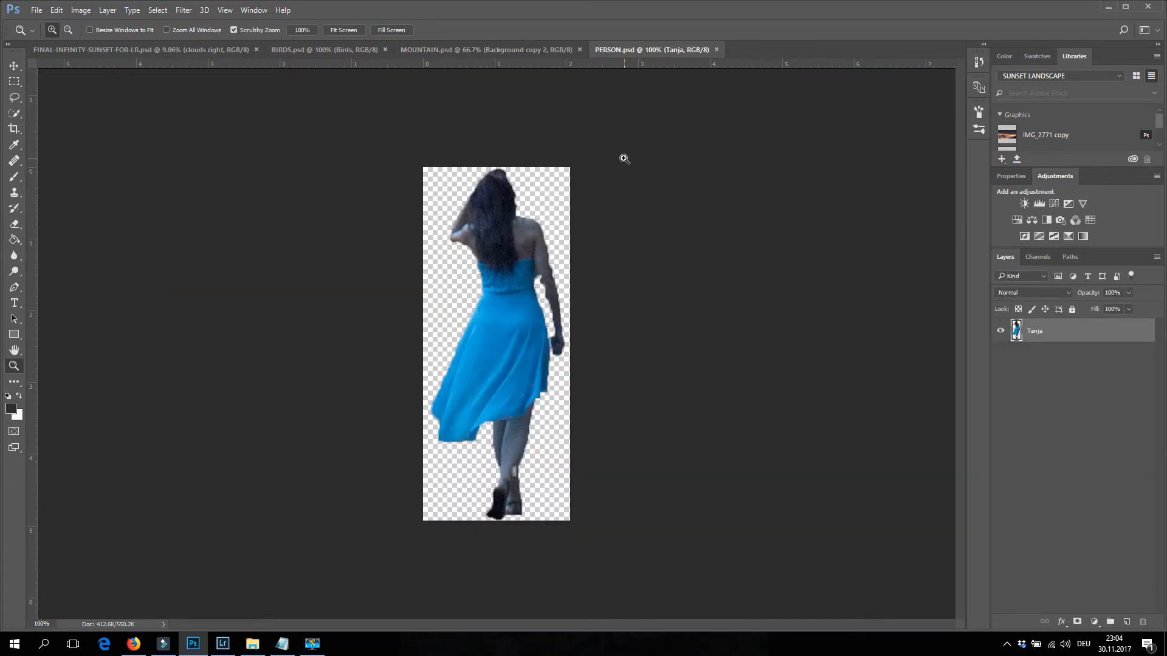
Check the open composite, birds, mountain and person documents, and open SKY.psd from the INFINITY folder
left_click(96, 48)
left_click(328, 50)
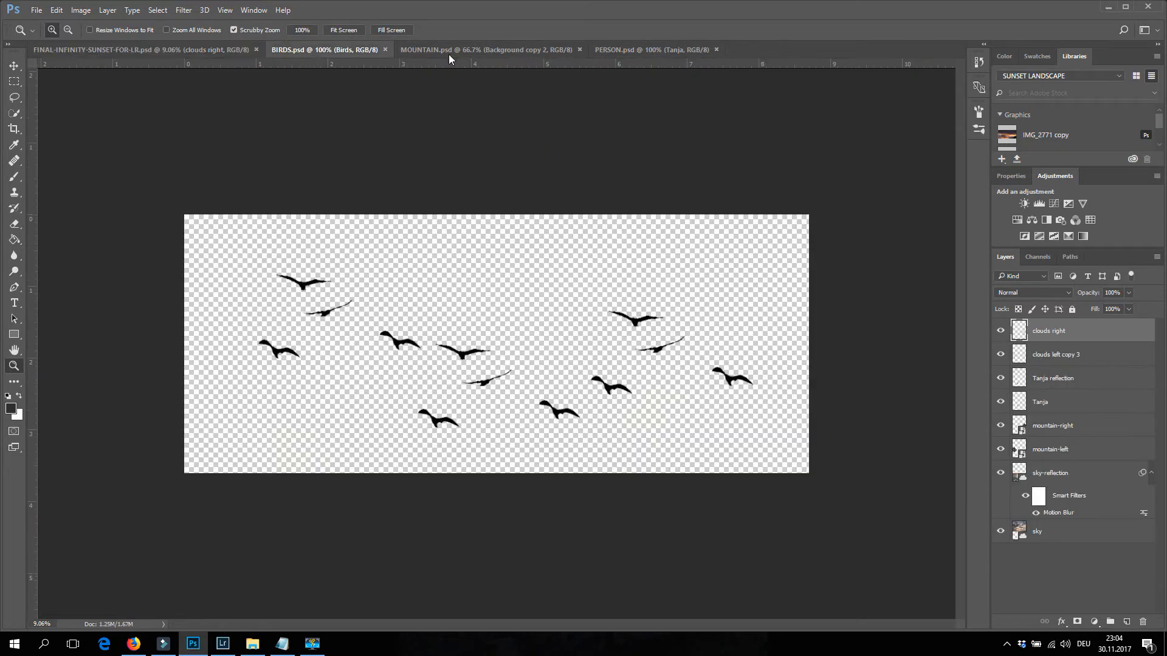
left_click(448, 53)
left_click(655, 51)
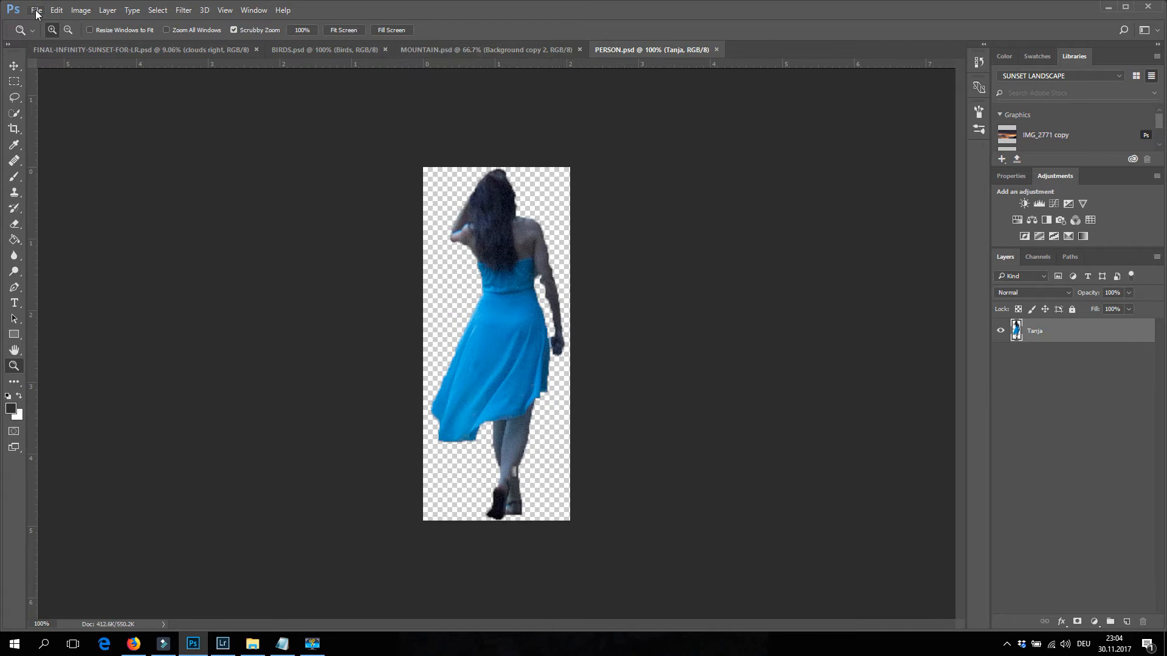
left_click(37, 10)
left_click(569, 245)
key("ctrl+o")
left_click(662, 108)
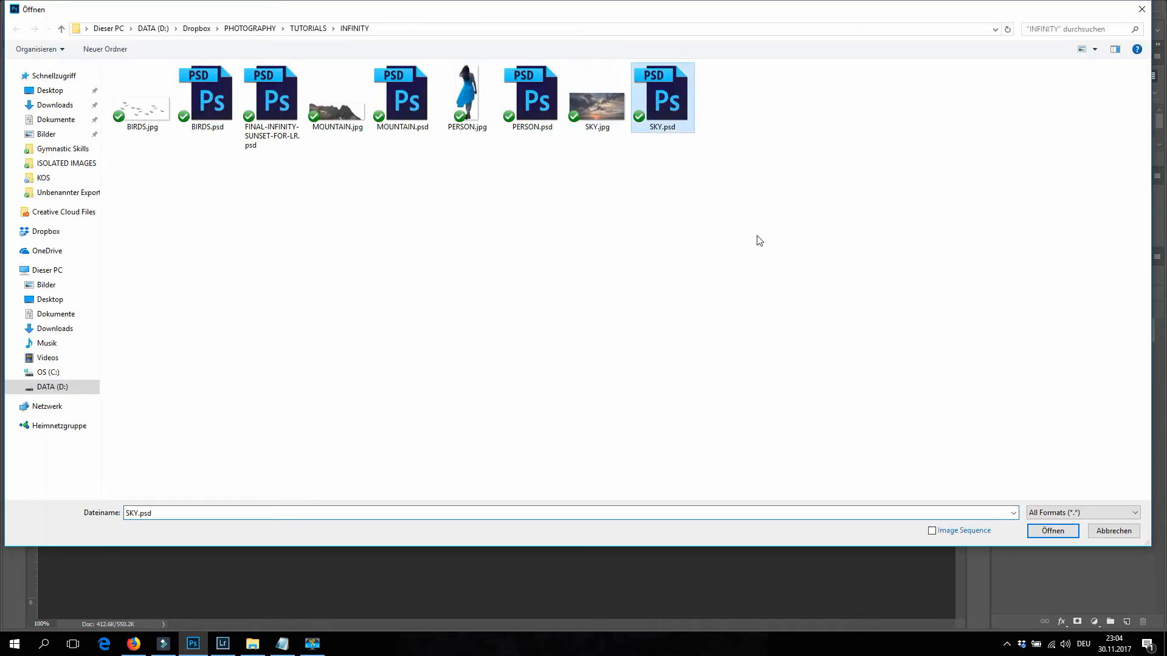
left_click(1037, 530)
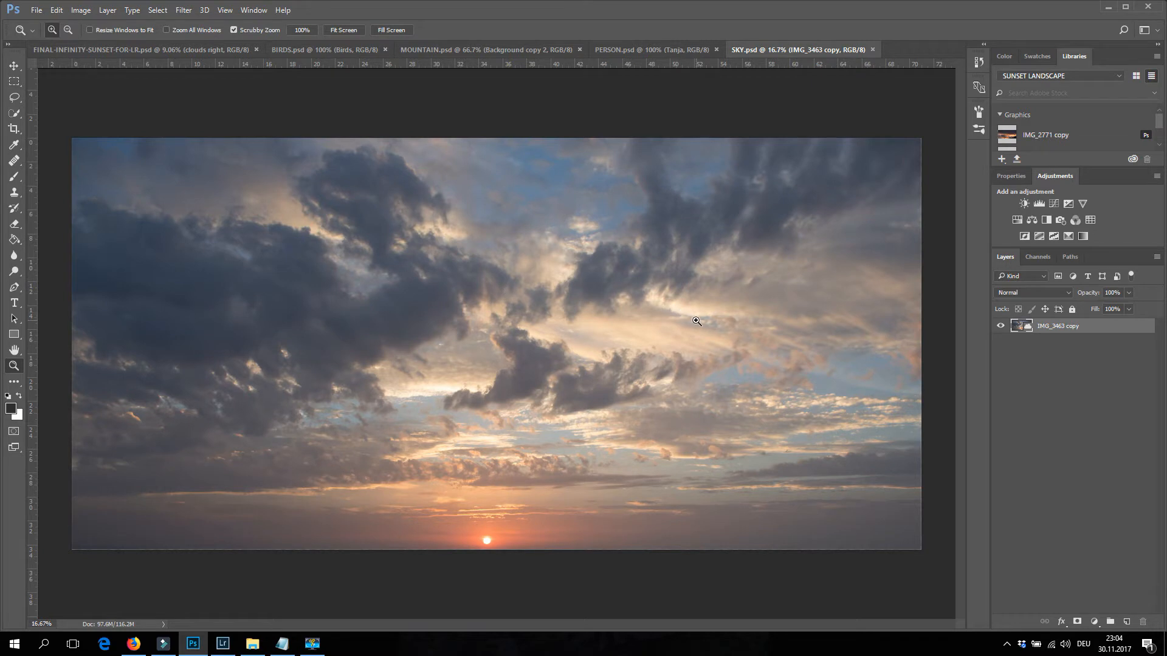
Extend the SKY.psd canvas downward with the Crop tool to slightly more than twice its height, leaving empty space below the sky
left_click_drag(696, 320, 686, 333)
left_click_drag(594, 325, 562, 328)
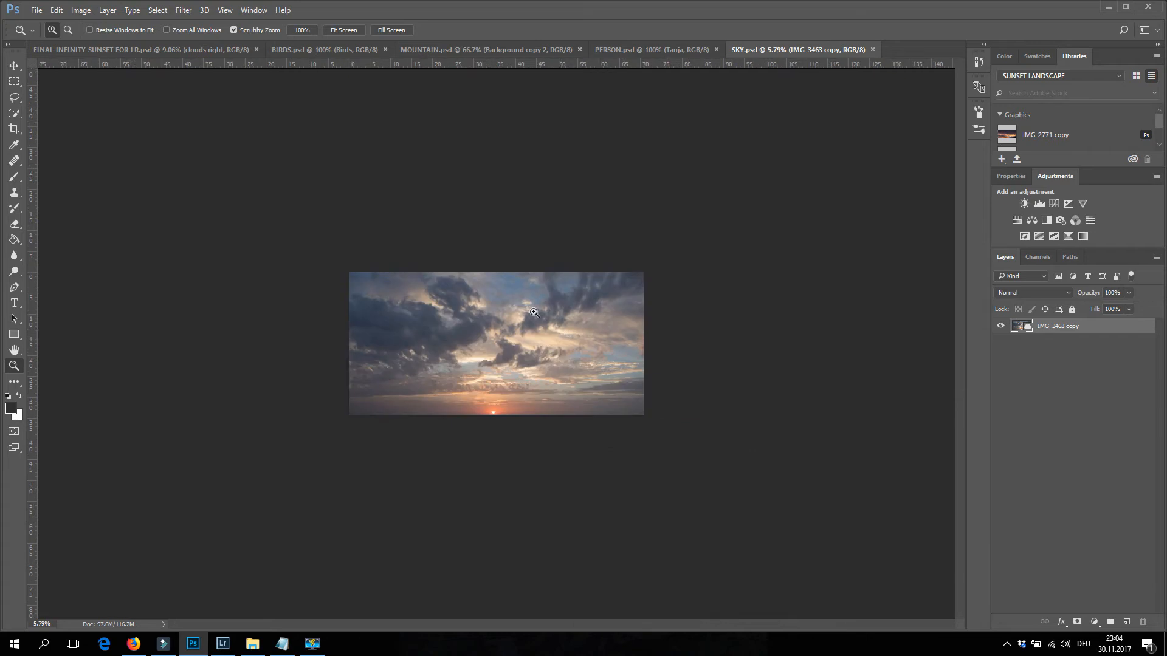
left_click(13, 130)
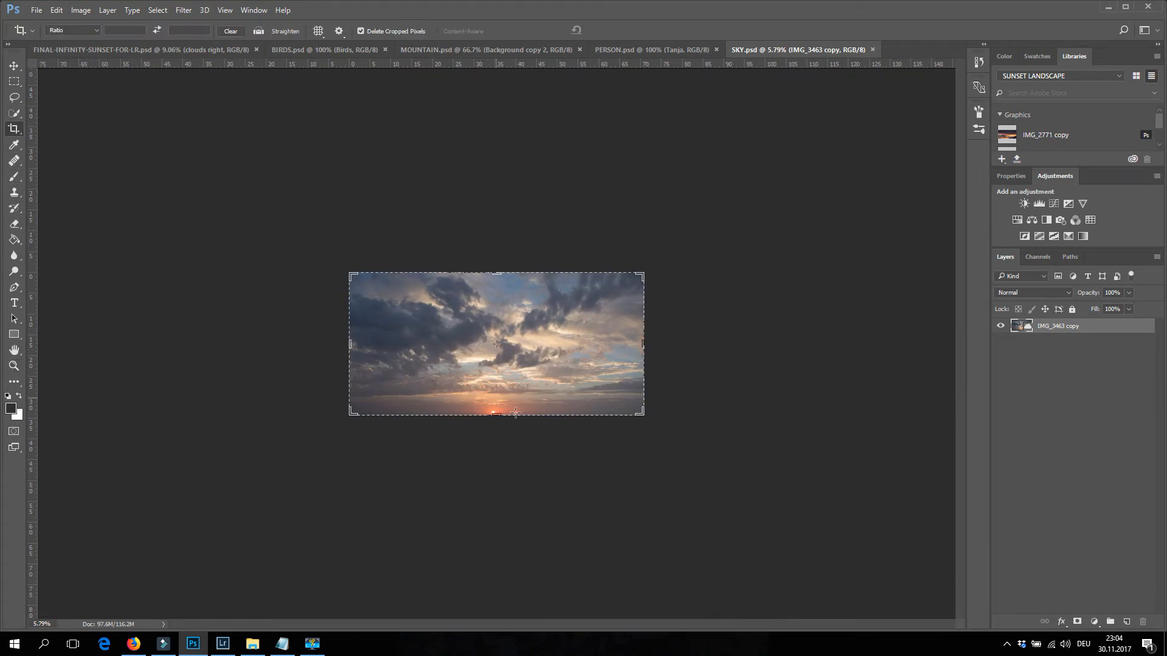
left_click_drag(497, 416, 491, 500)
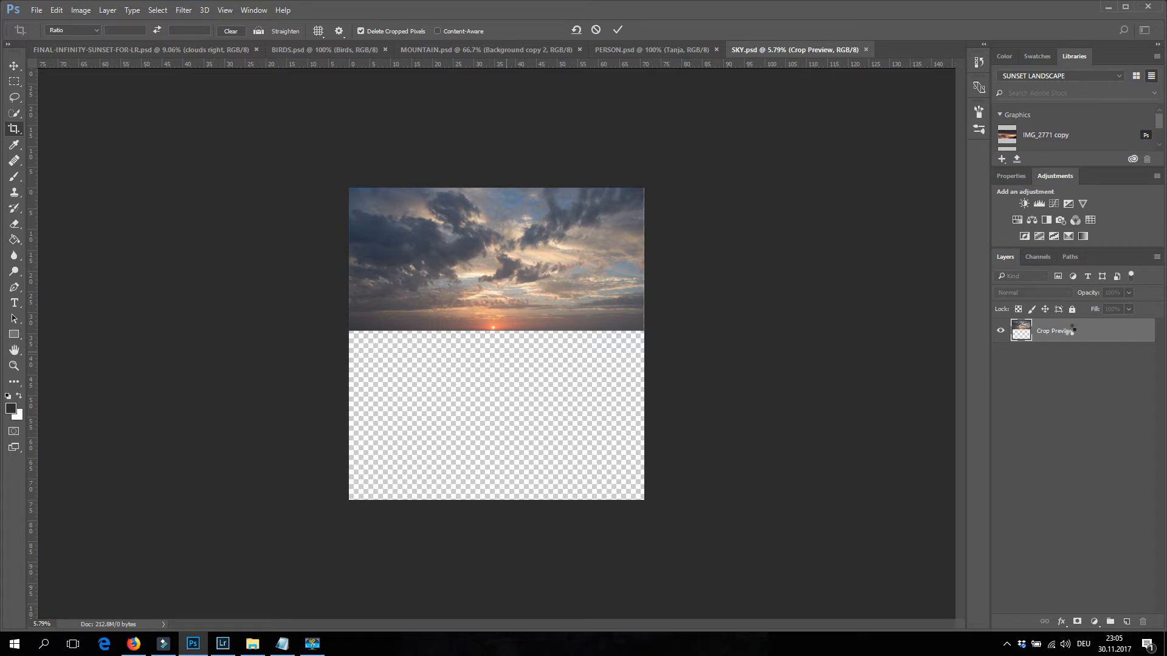
key("Return")
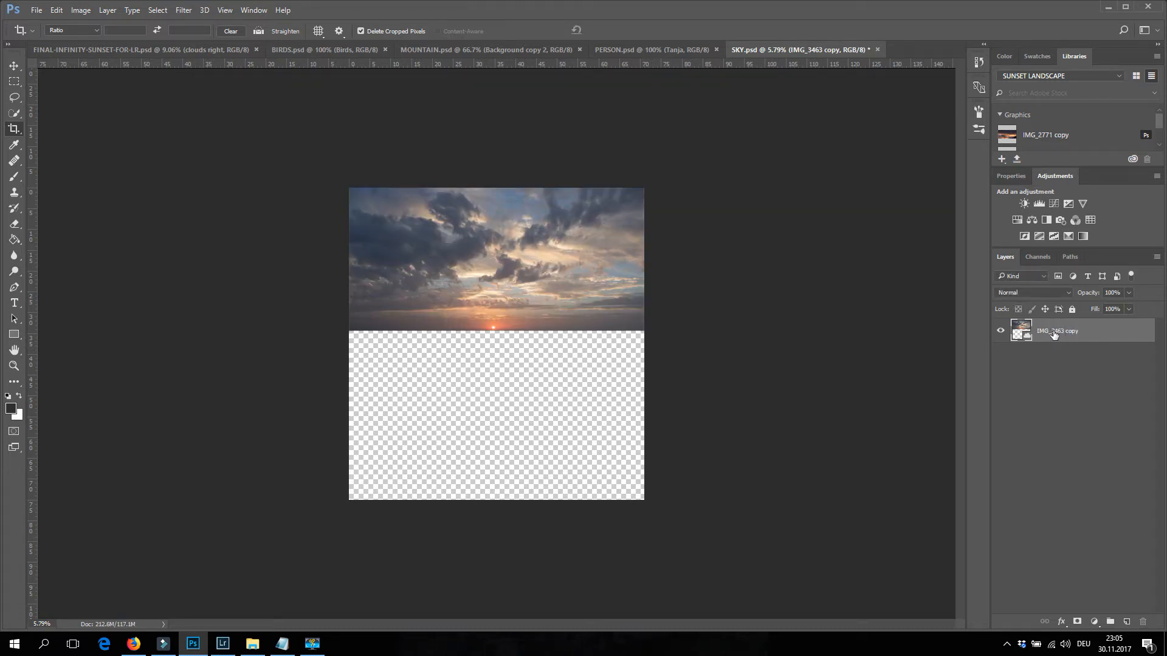
Duplicate the sky layer within SKY.psd and name the copy SKY REFLECTION
right_click(1053, 334)
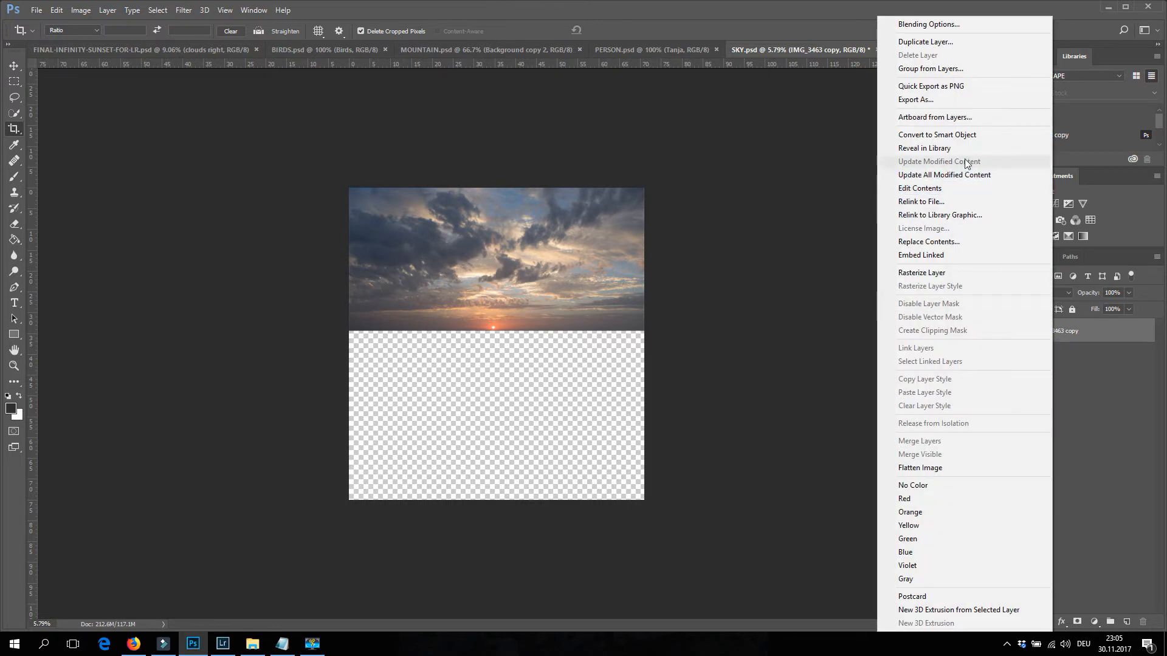
left_click(942, 43)
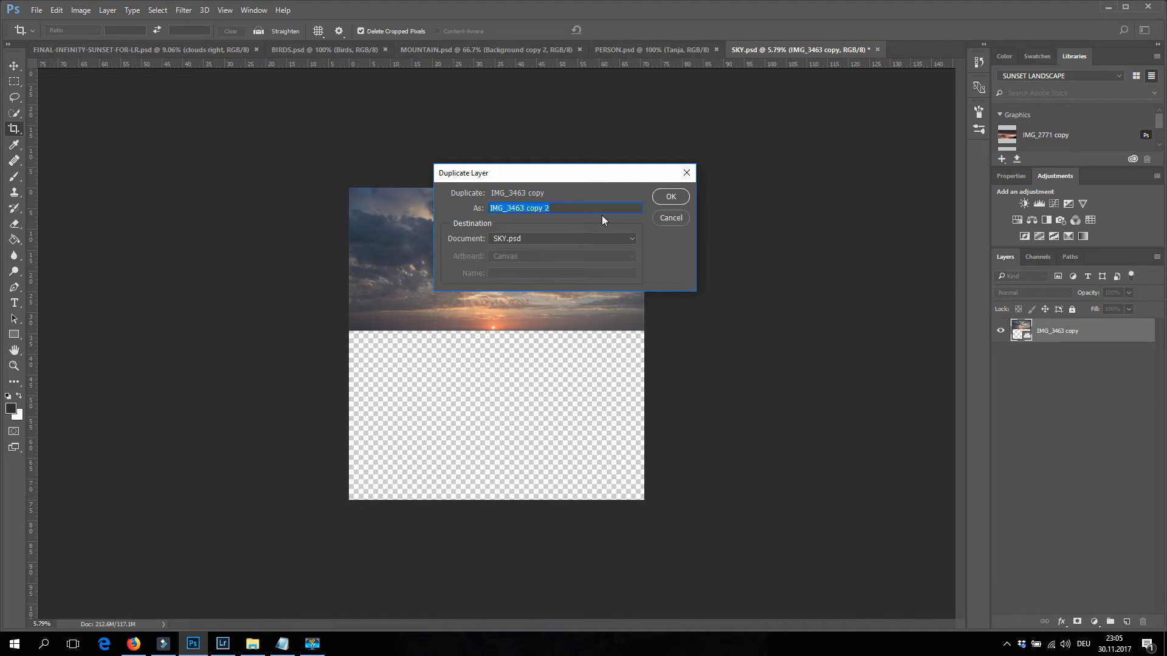
type("s")
key("BackSpace")
type("SKY REFLECTION")
left_click(680, 198)
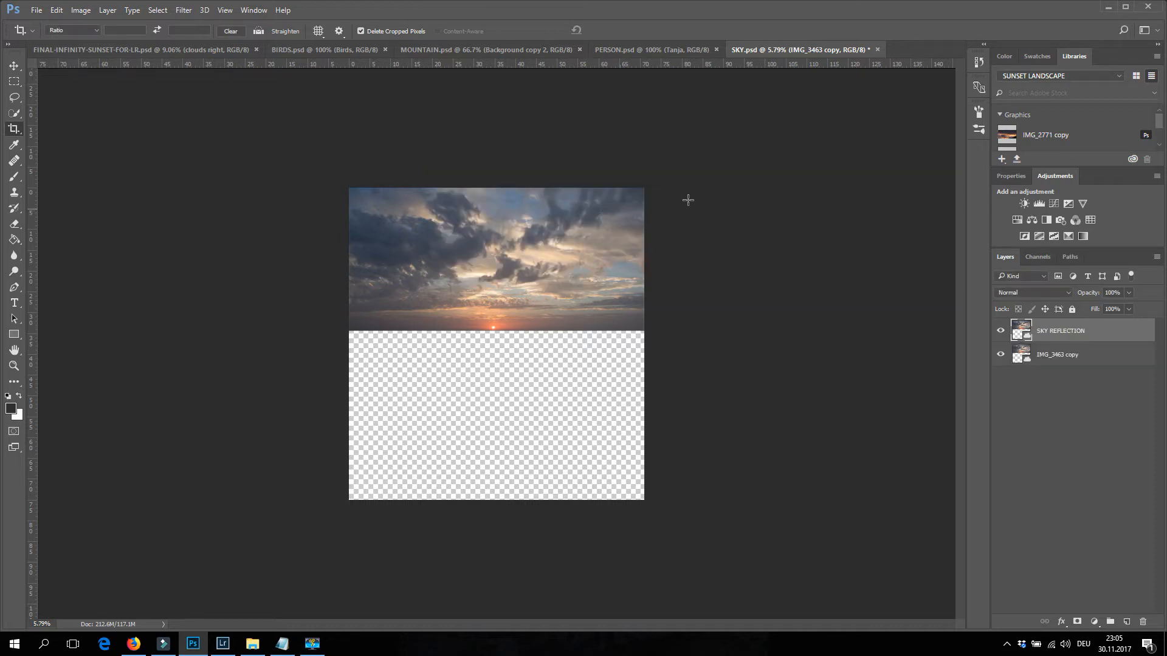
Rename the original sky layer as SKY
double_click(1068, 357)
type("SKY")
key("Return")
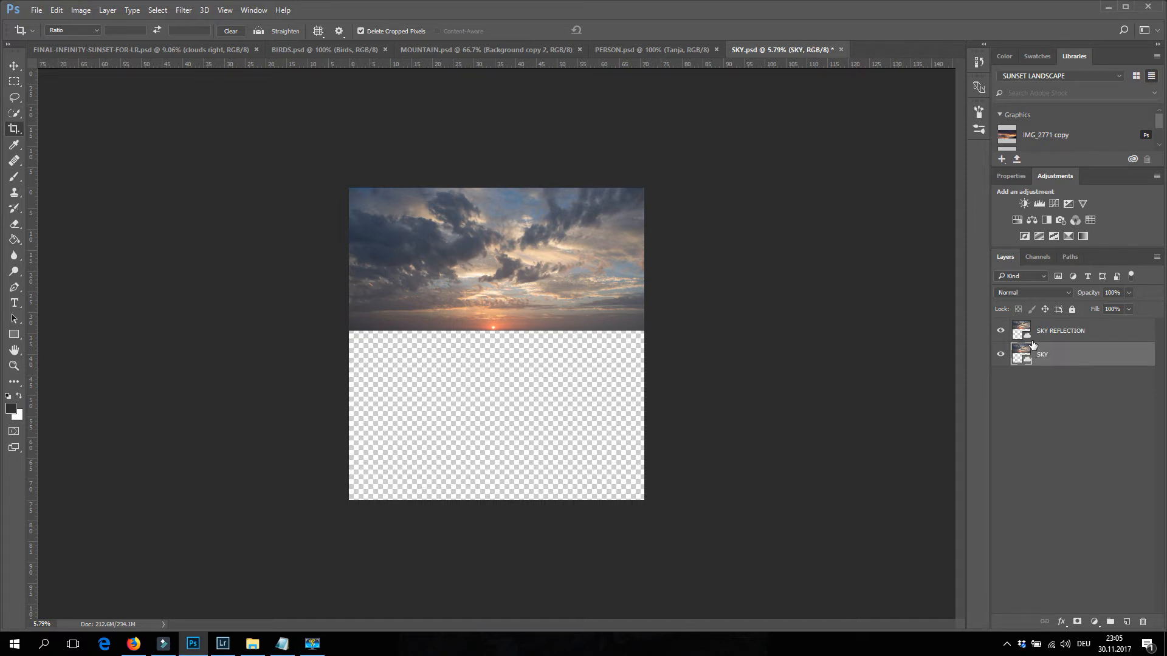
Flip the SKY REFLECTION layer vertically and move it straight down so its upper edge meets the horizon of the sky
left_click(1071, 332)
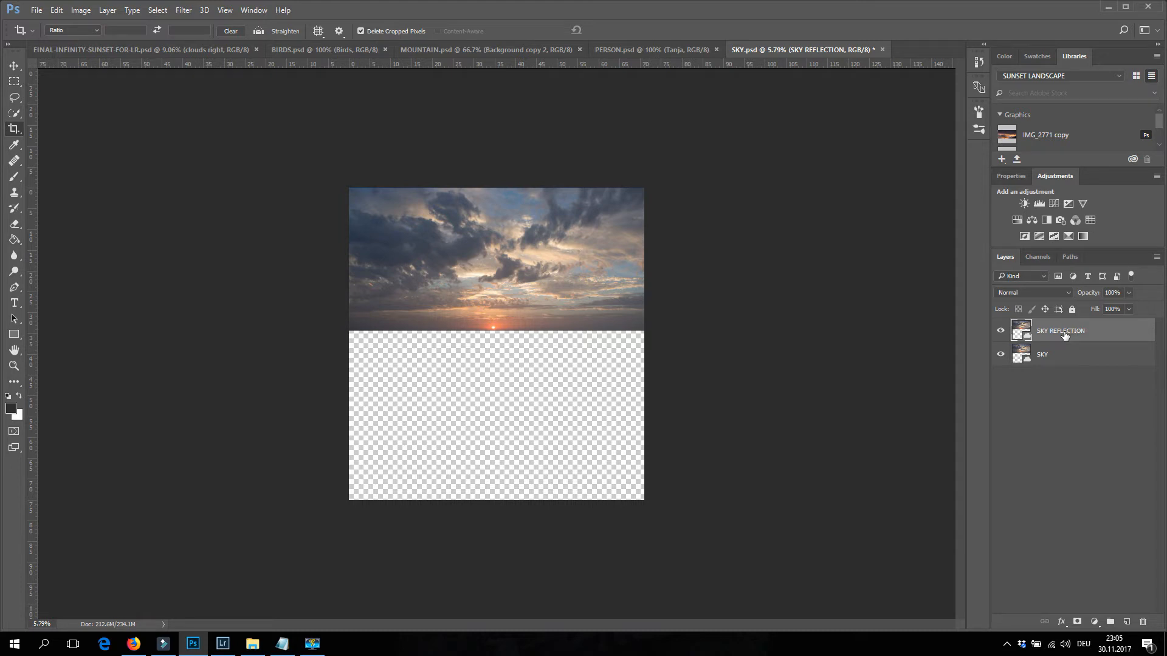
key("ctrl+t")
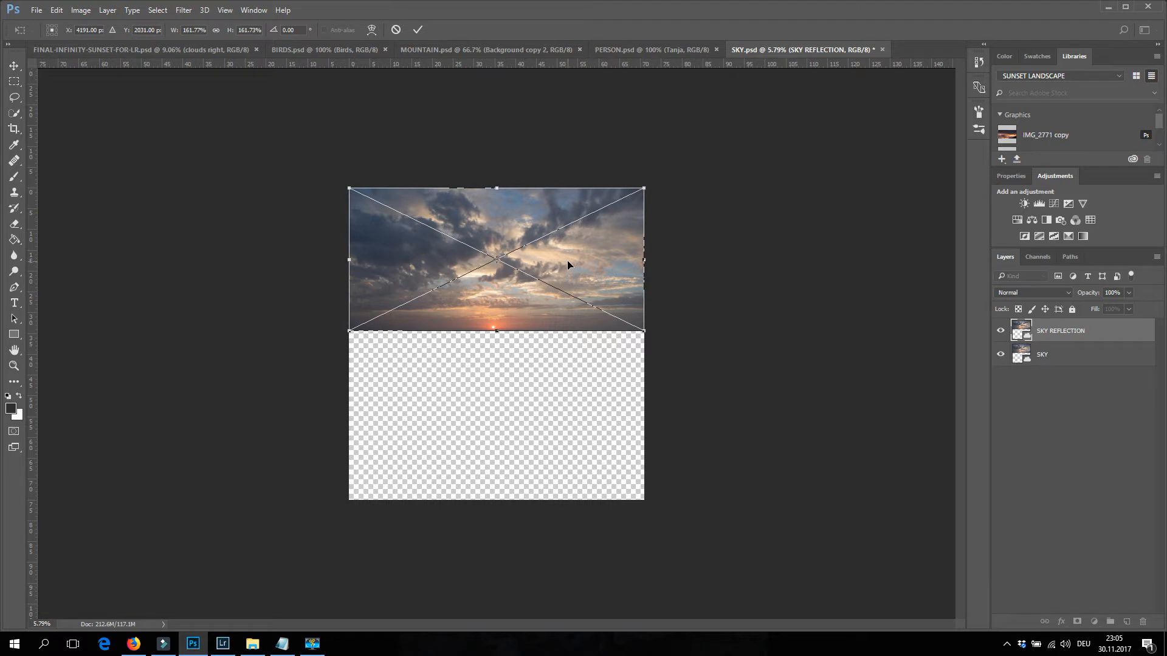
right_click(568, 265)
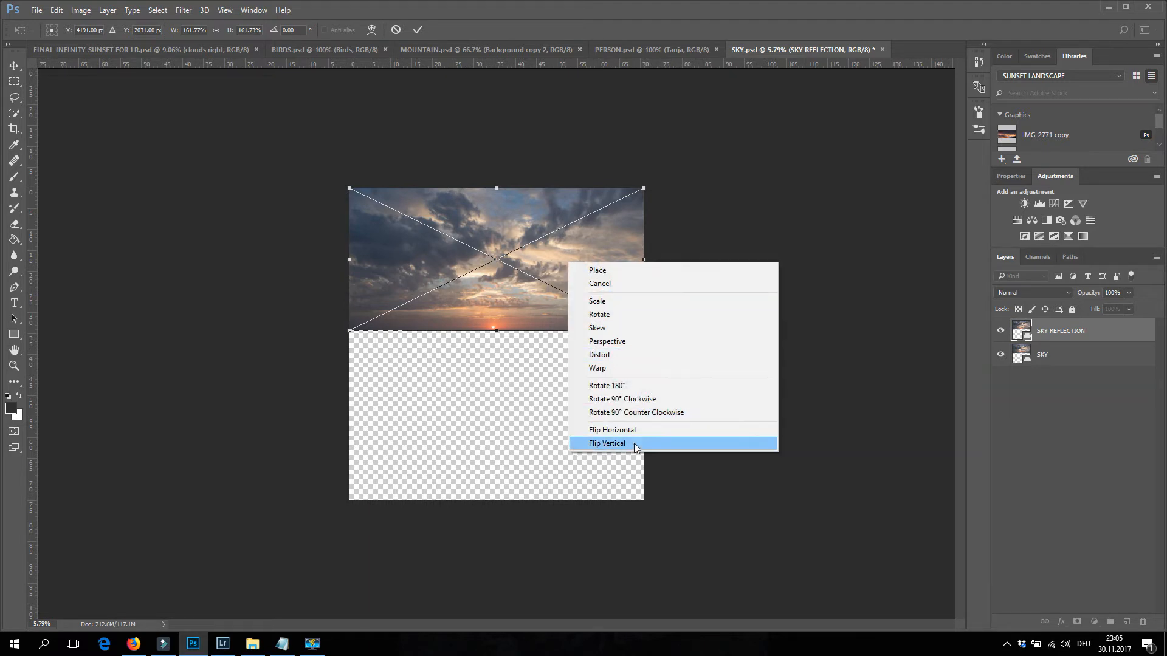
left_click(635, 445)
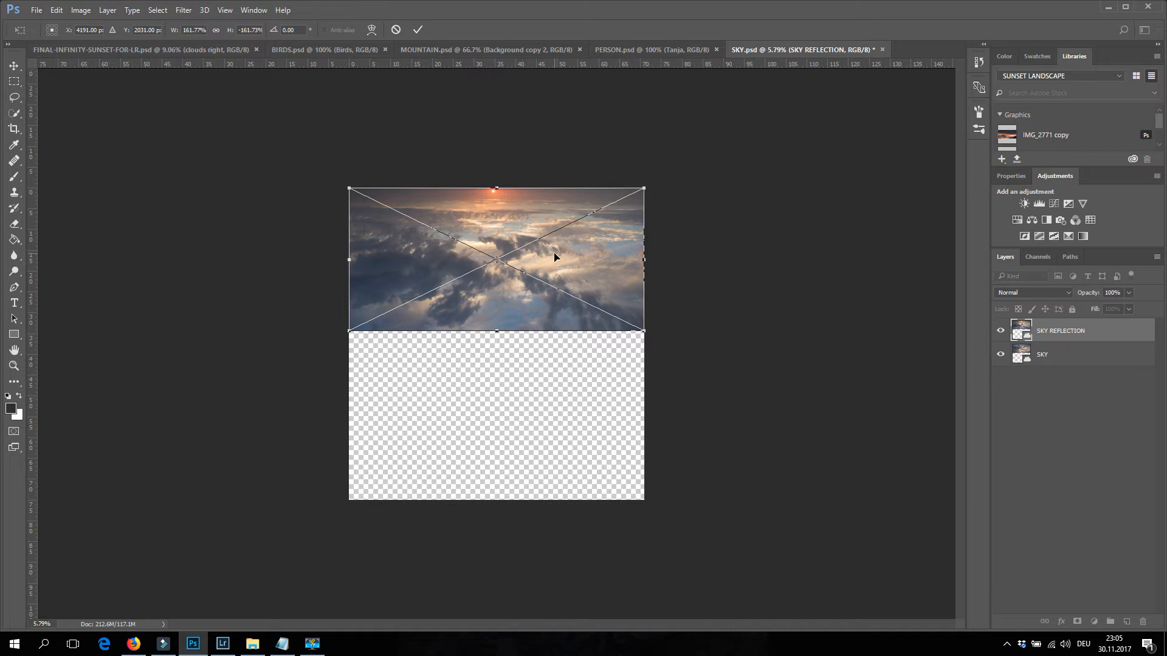
left_click_drag(554, 258, 570, 402)
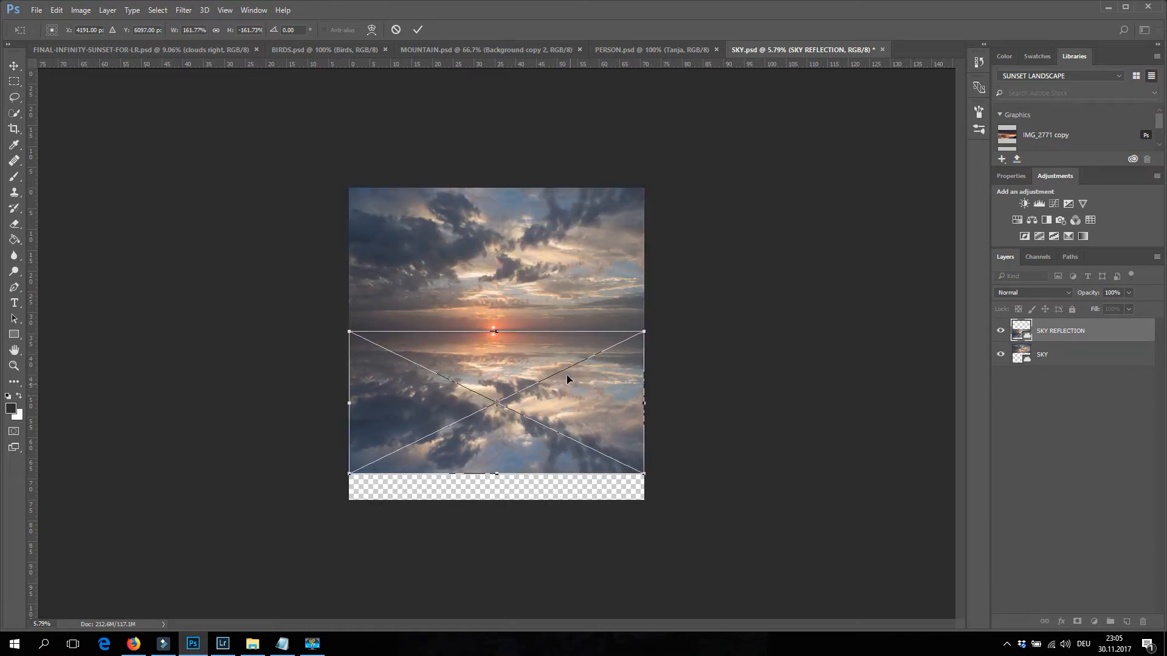
key("c")
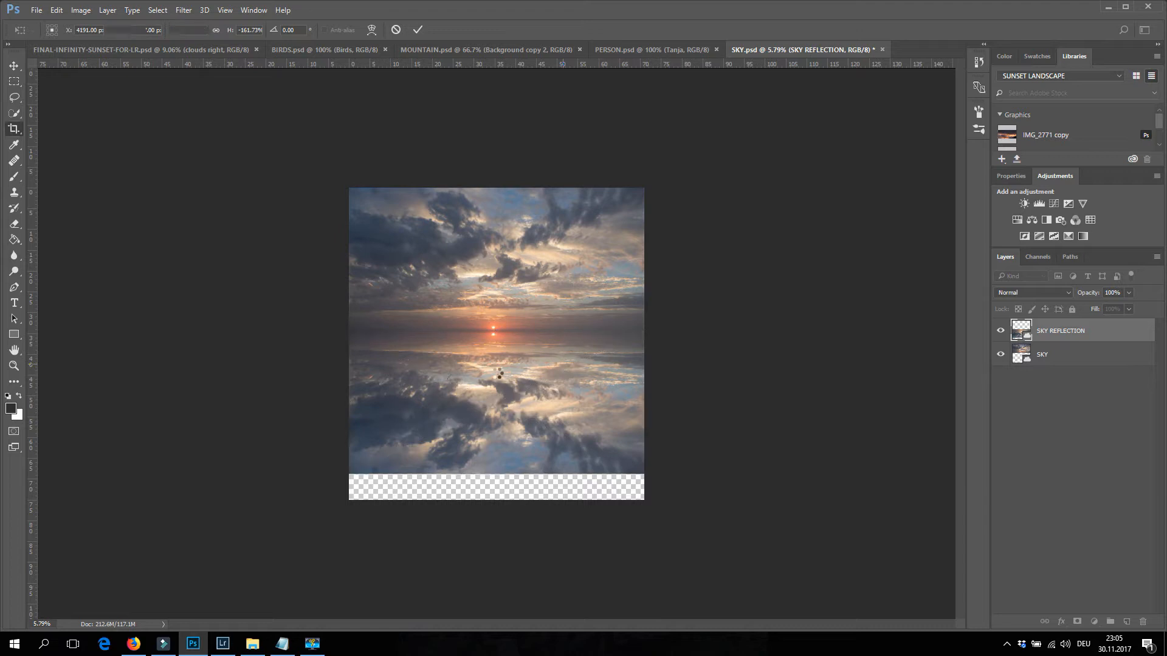
Nudge the SKY REFLECTION layer up slightly so it closely meets the sky at the horizon
left_click(14, 366)
left_click_drag(480, 345, 542, 332)
left_click(13, 65)
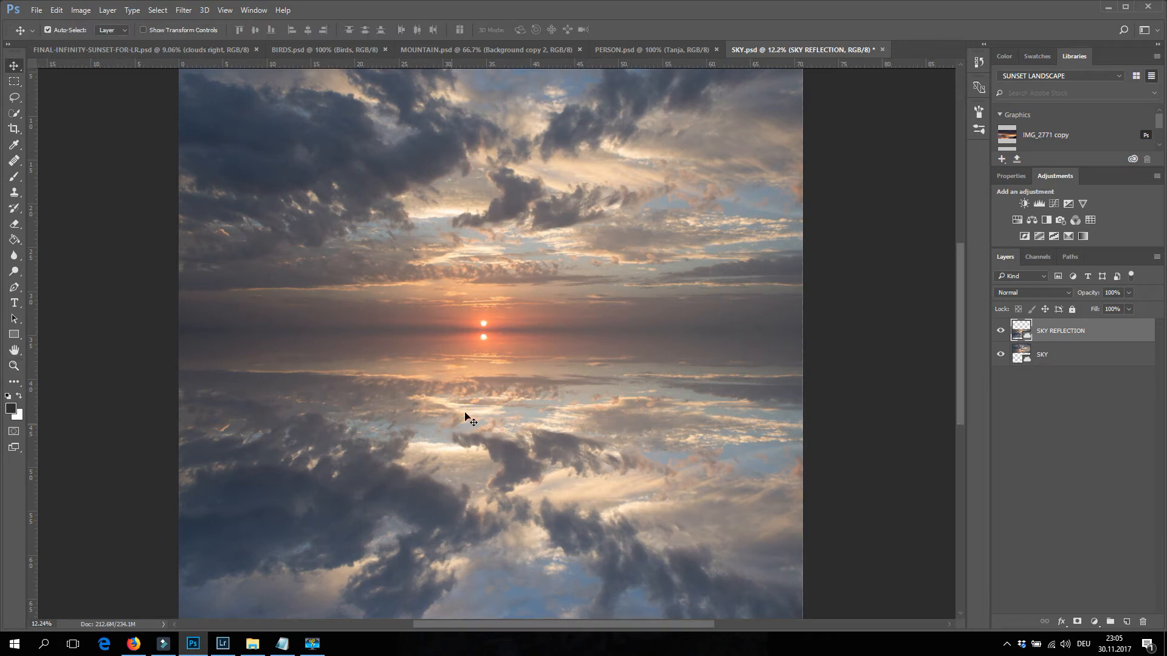
left_click_drag(462, 392, 466, 393)
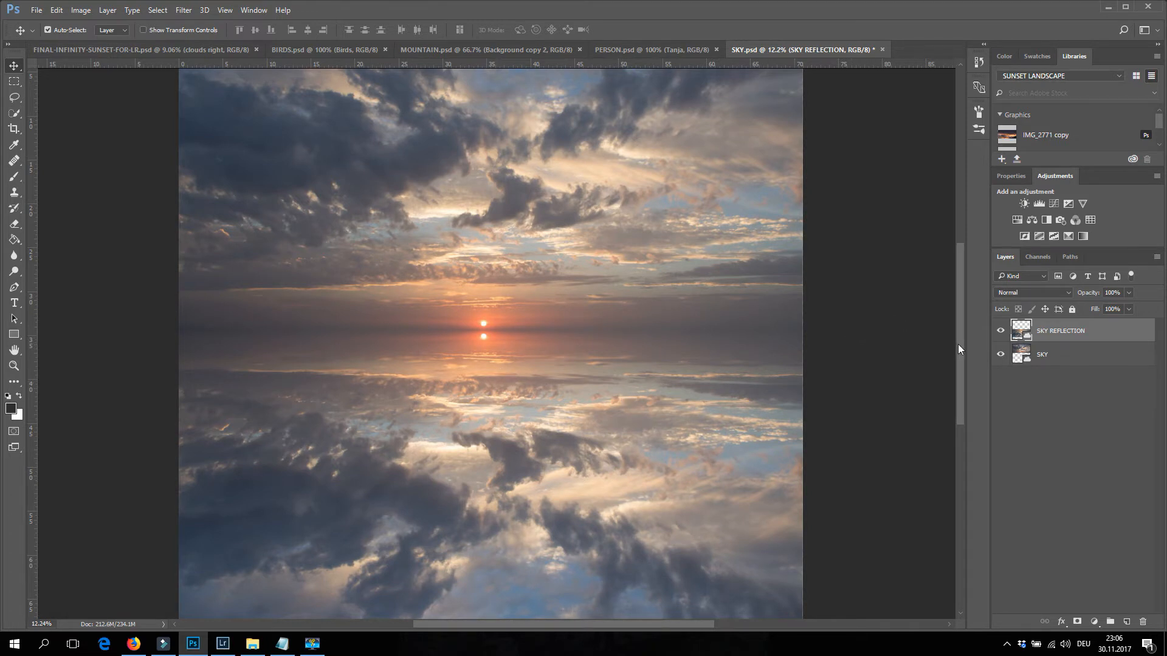
Apply a Perspective transform to the SKY REFLECTION layer, widening its lower edge well beyond the canvas sides
scroll(958, 344, "down", 1)
key("z")
left_click_drag(605, 367, 544, 367)
key("v")
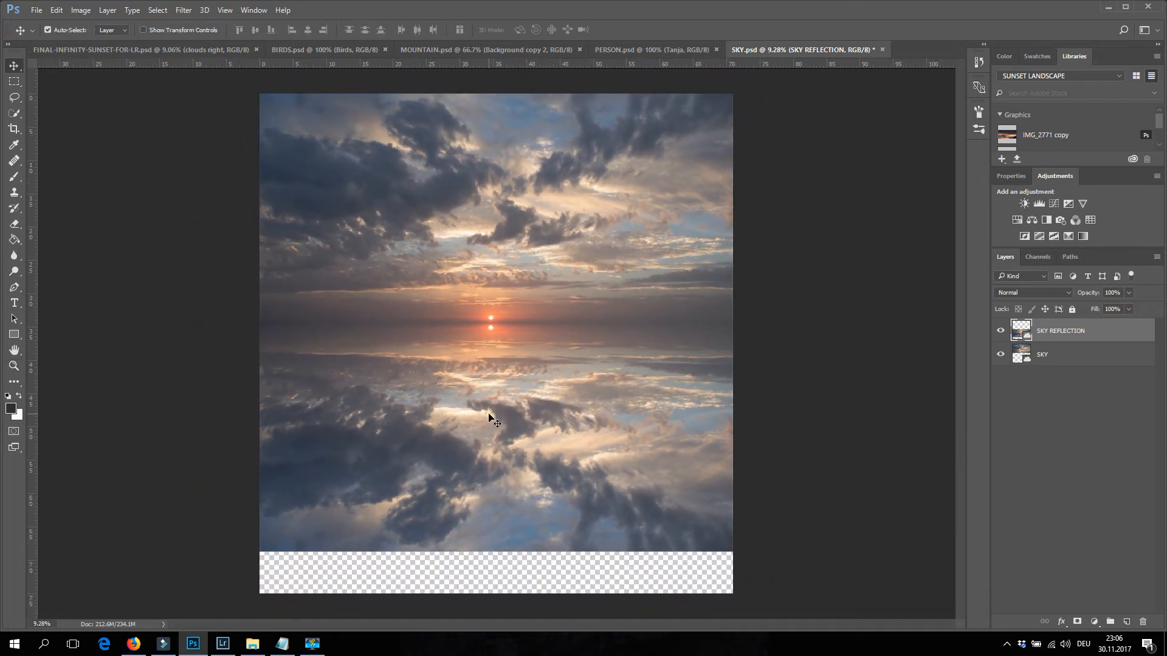
key("ctrl")
key("ctrl+t")
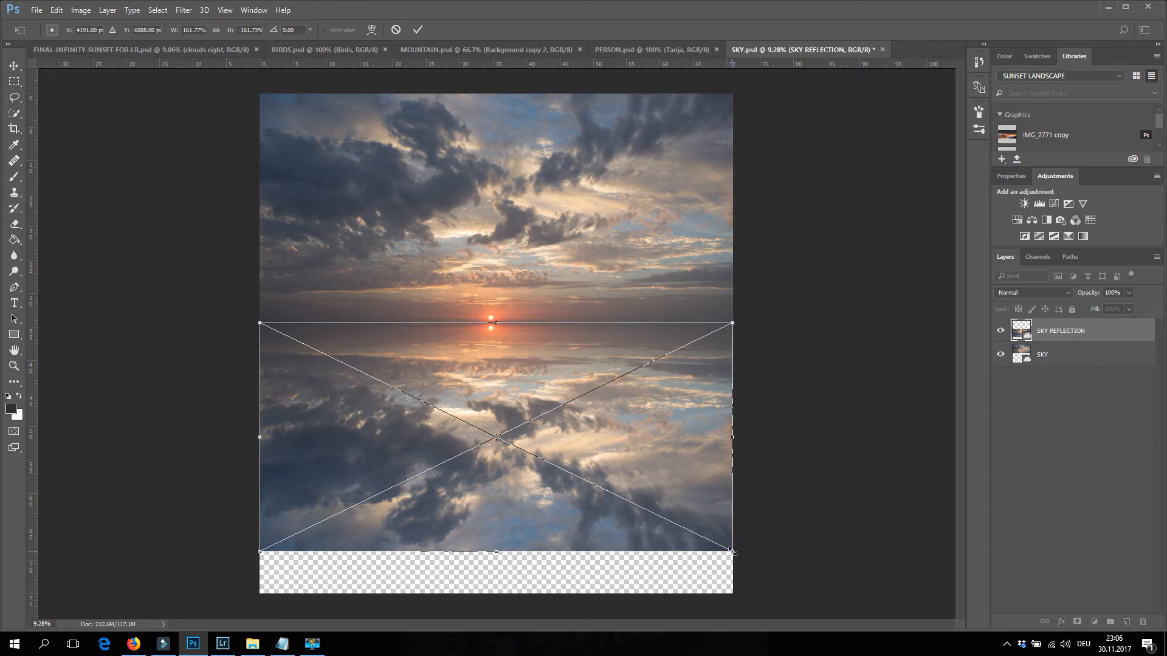
right_click(690, 483)
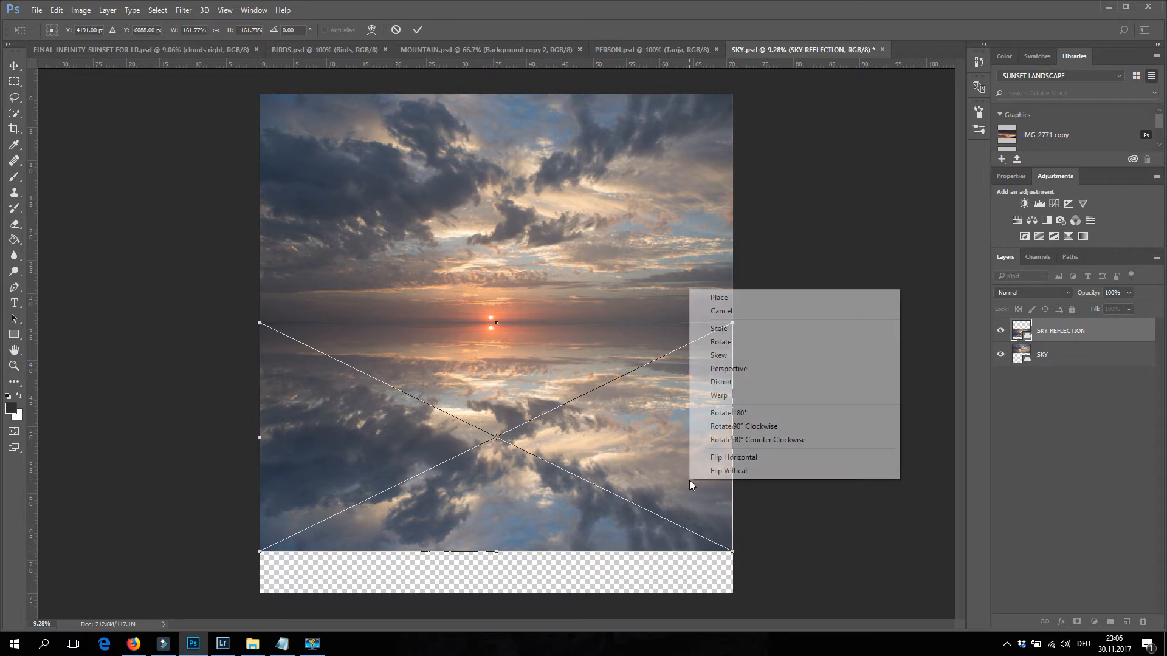
left_click(752, 373)
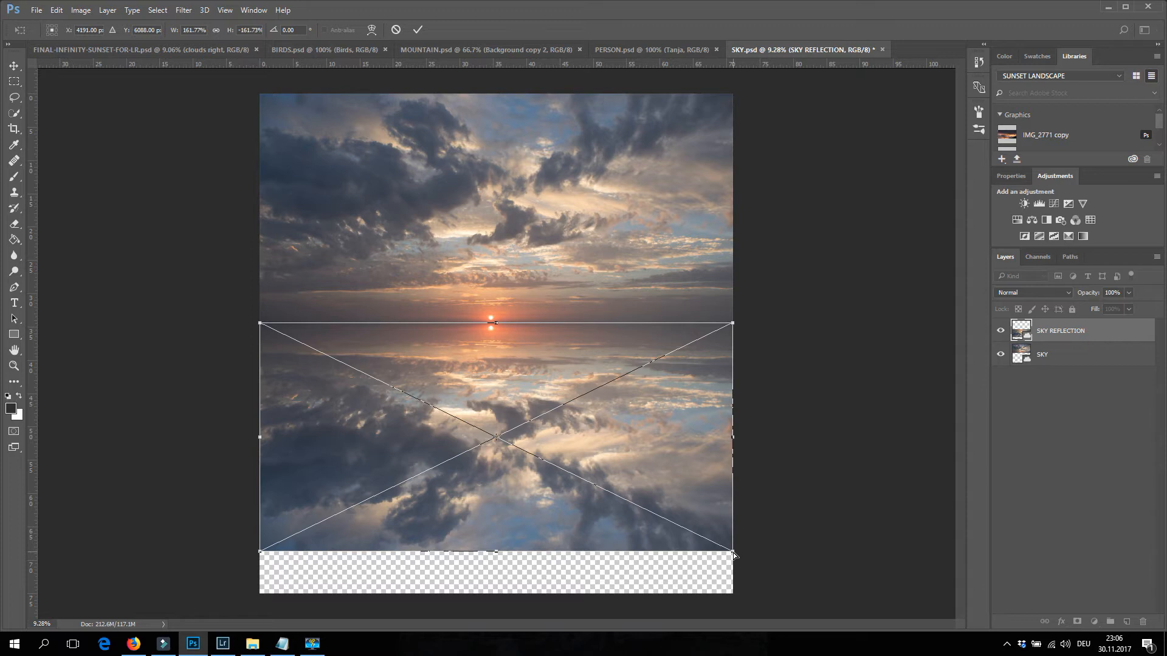
left_click_drag(733, 554, 845, 555)
key("Return")
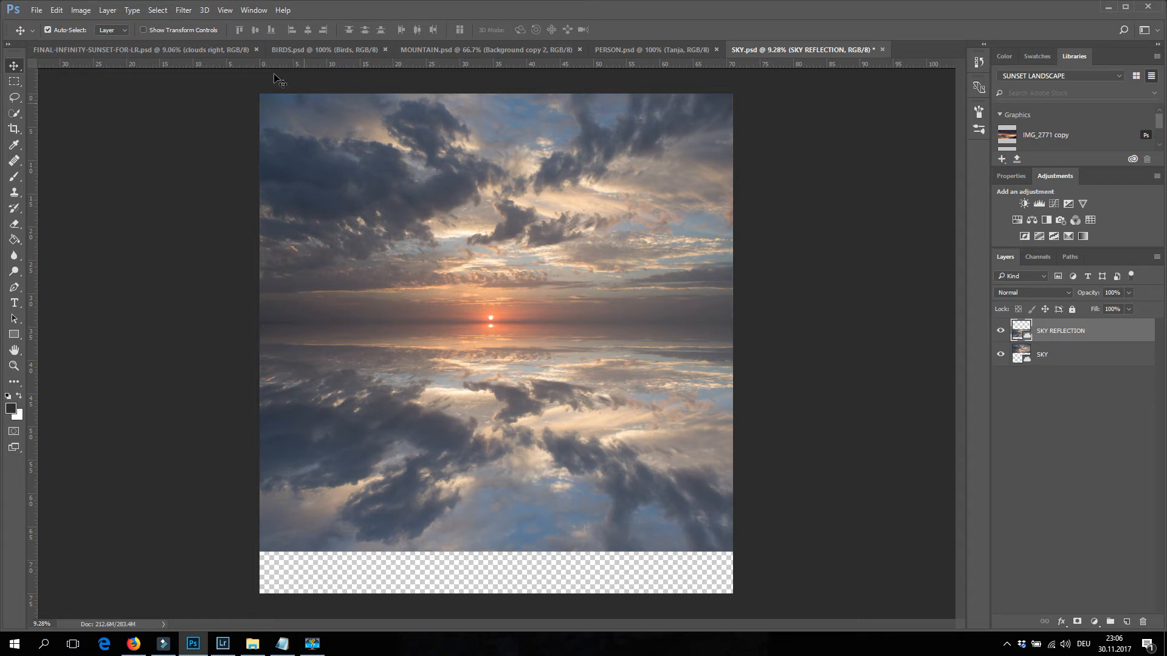
Apply a Motion Blur to the SKY REFLECTION layer with a distance of 80 pixels
left_click(181, 10)
mouse_move(234, 146)
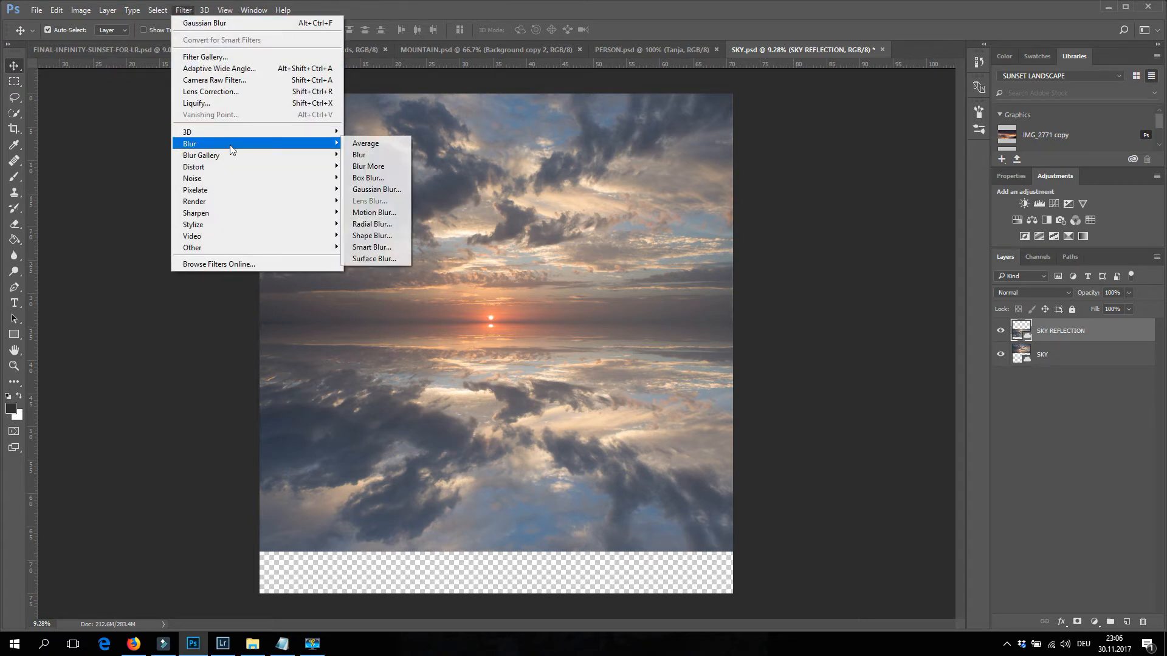
left_click(385, 213)
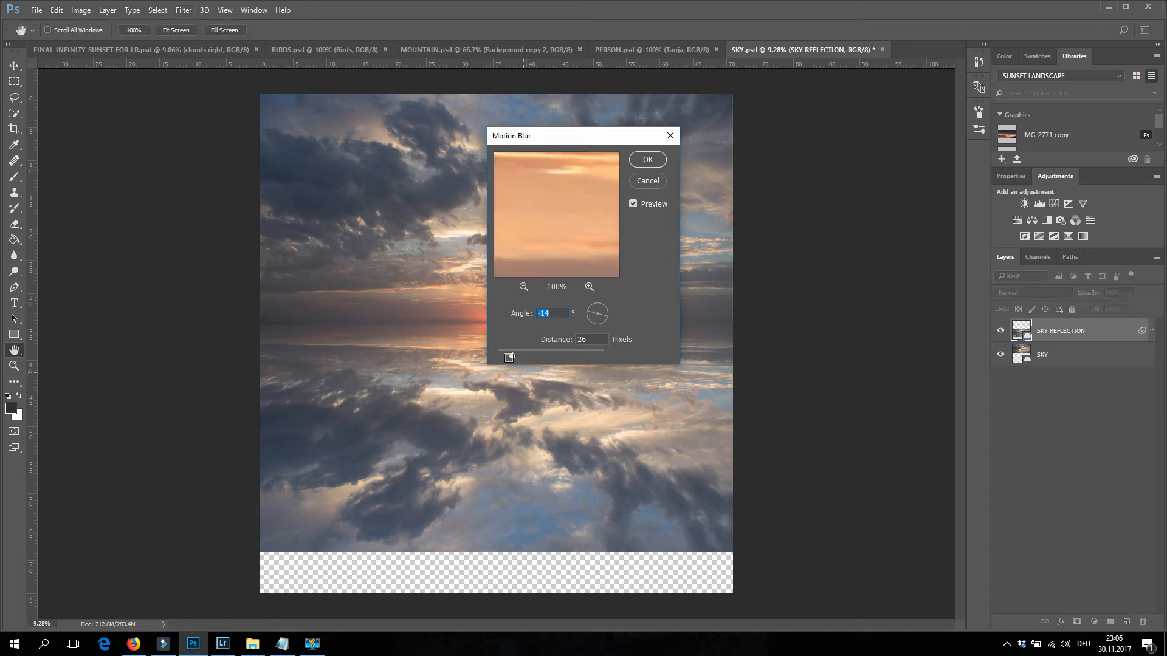
left_click_drag(512, 356, 532, 356)
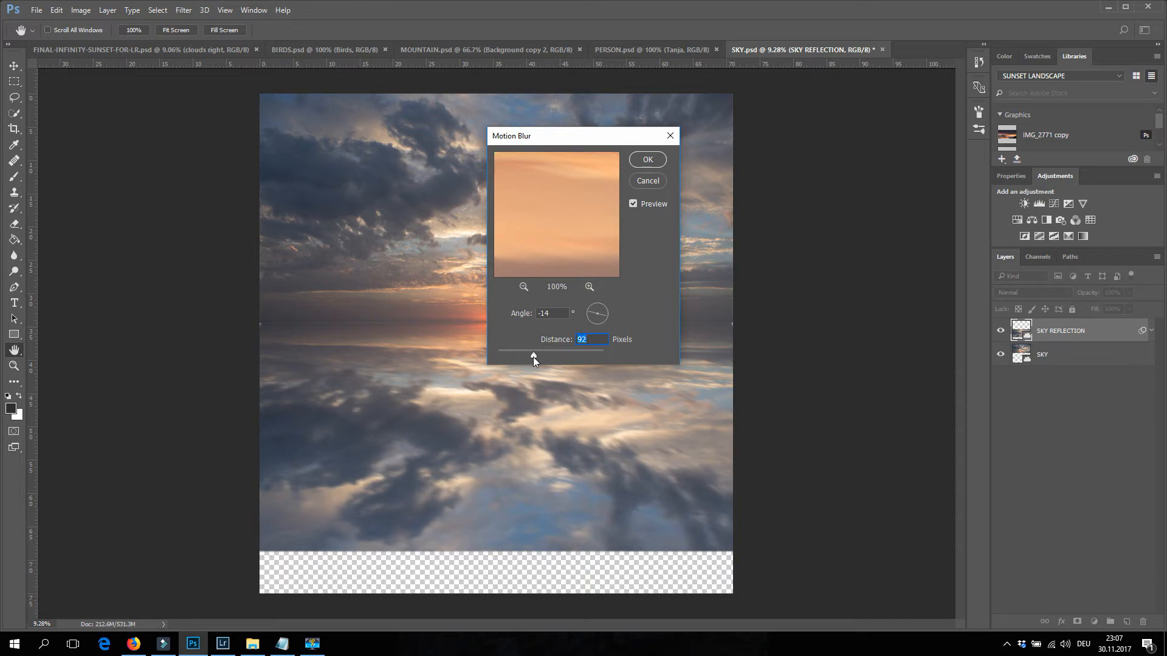
type("80")
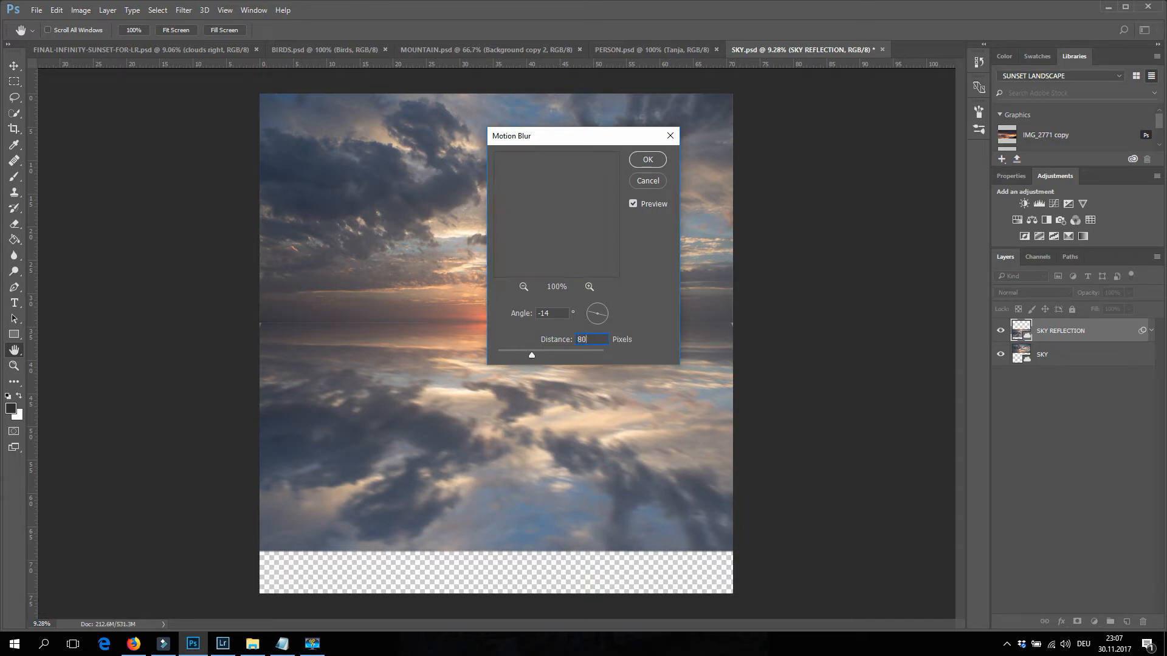
key("Return")
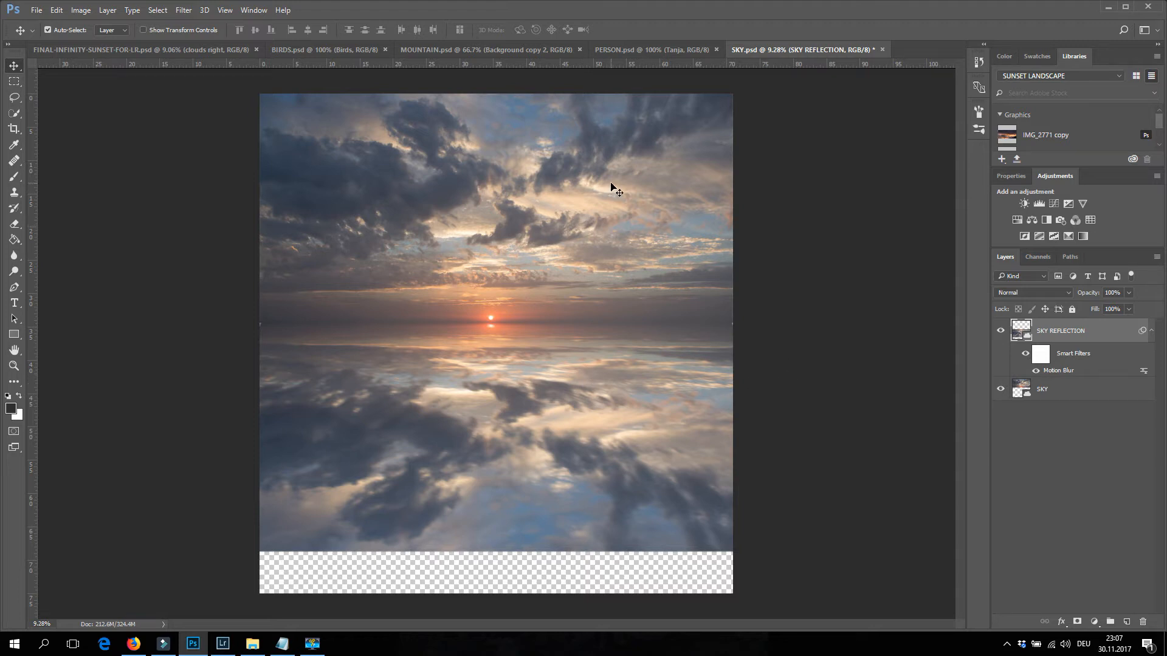
Bring the mountain from MOUNTAIN.psd into SKY.psd, place it at the left end of the horizon and enlarge it to about twice its size
left_click(480, 50)
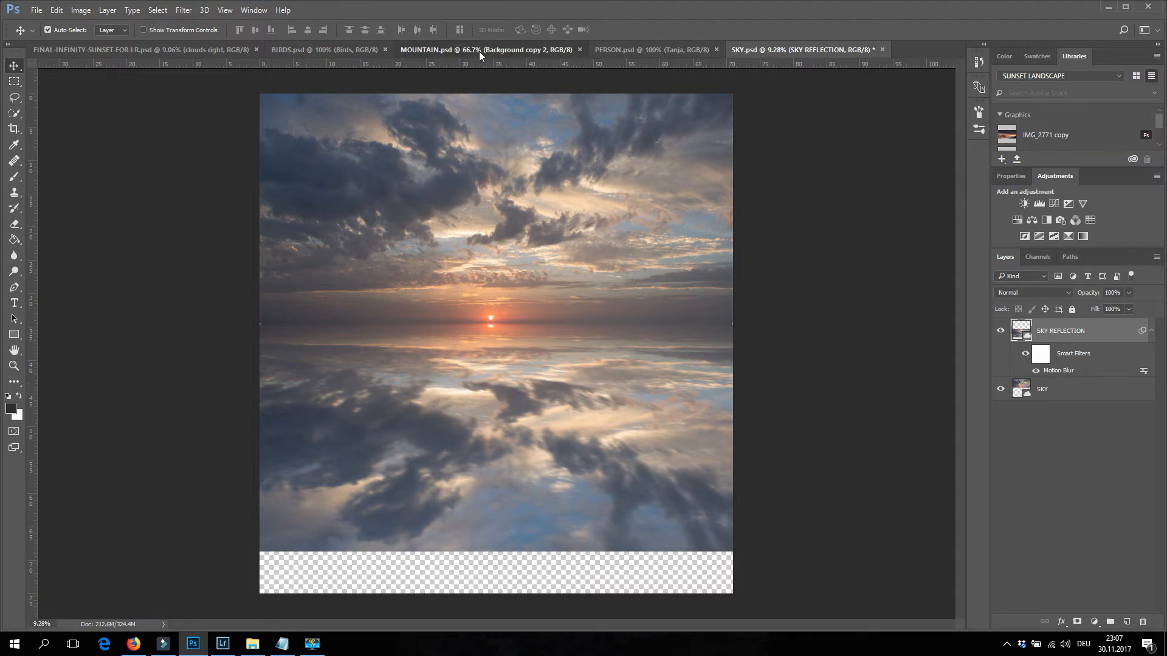
left_click_drag(344, 360, 317, 316)
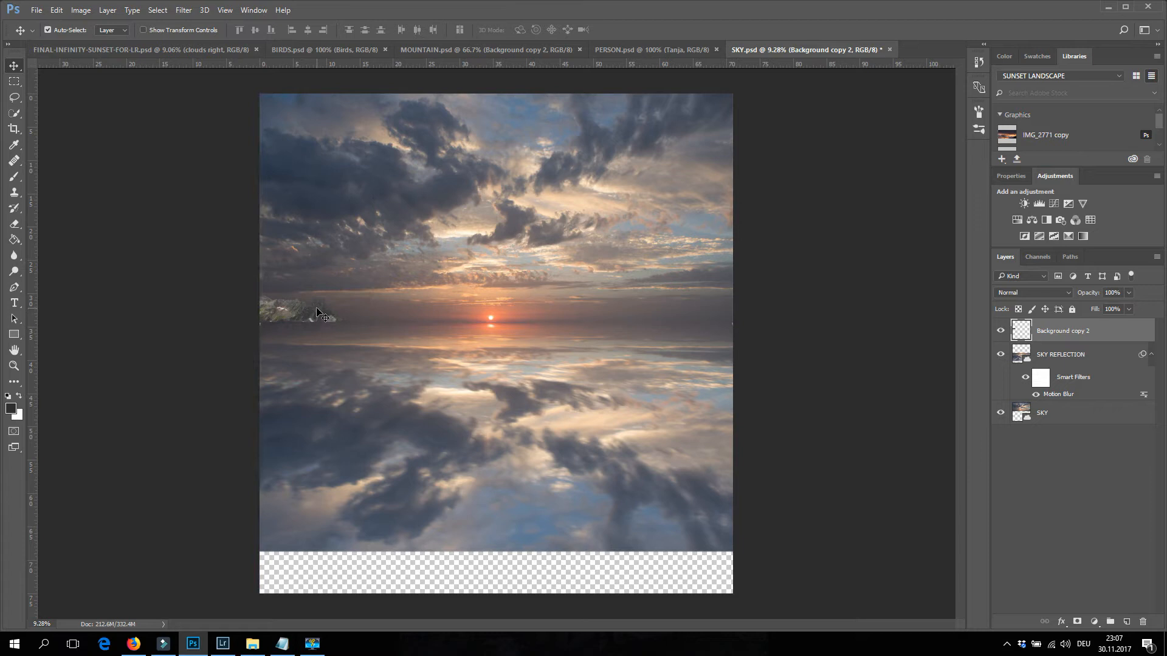
key("ctrl")
key("ctrl+t")
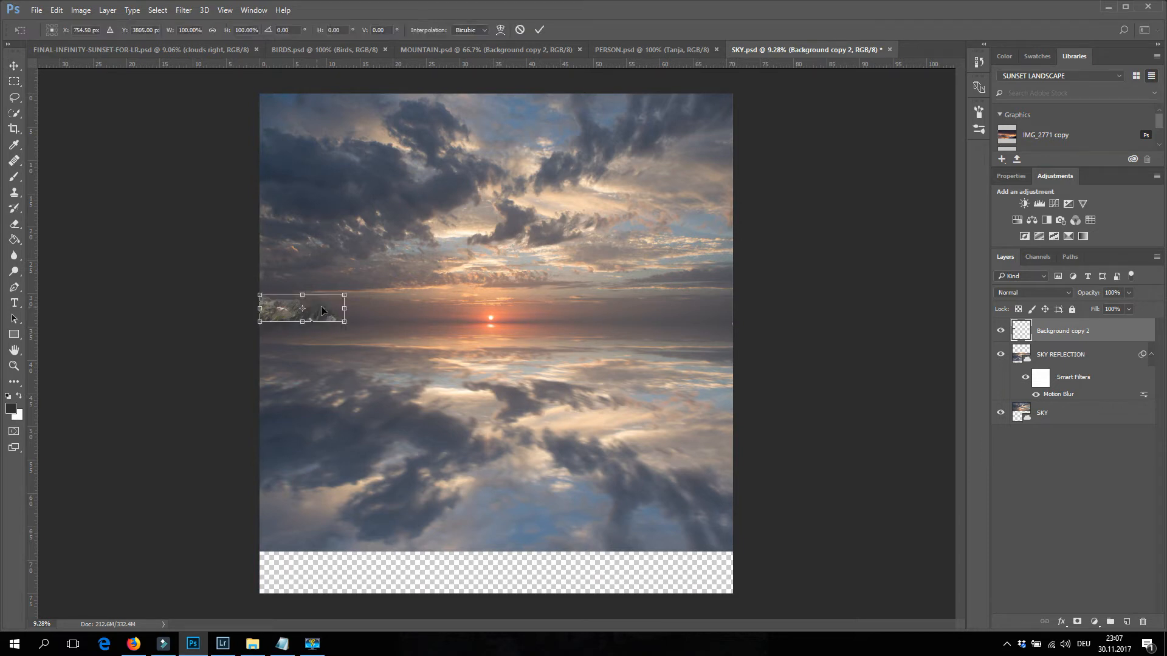
left_click_drag(349, 294, 437, 257)
key("Return")
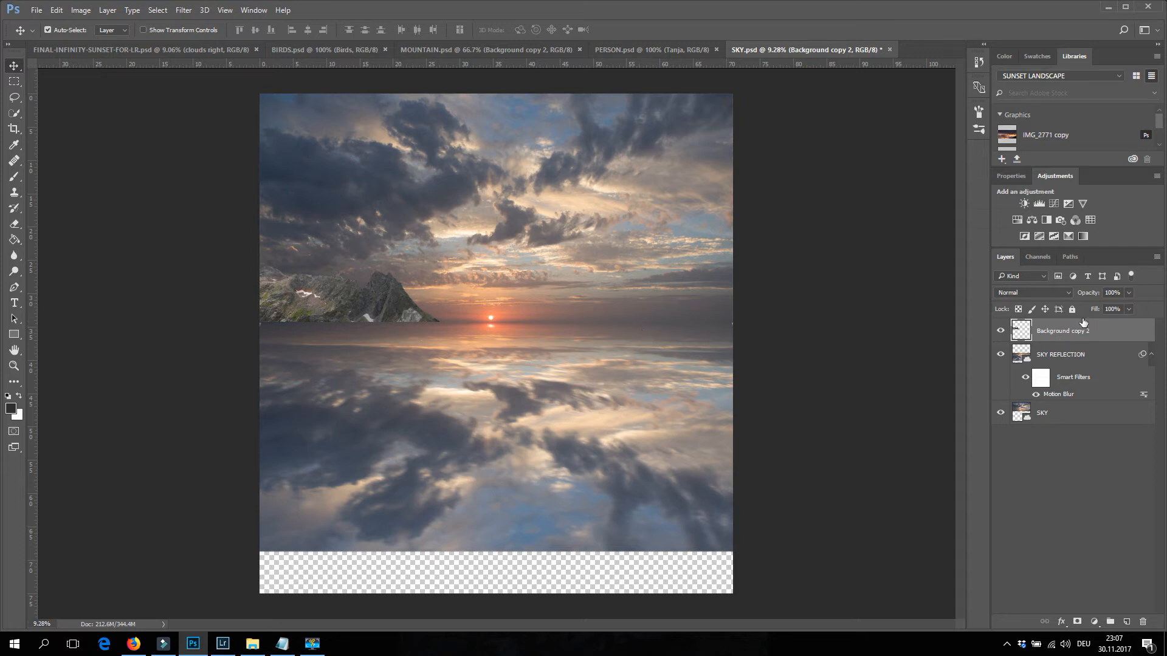
Rename the mountain layer as MOUNTAIN-LEFT and duplicate it within SKY.psd under the default name
double_click(1063, 331)
type("MOUNTAIN-LEFT")
key("Return")
right_click(1069, 332)
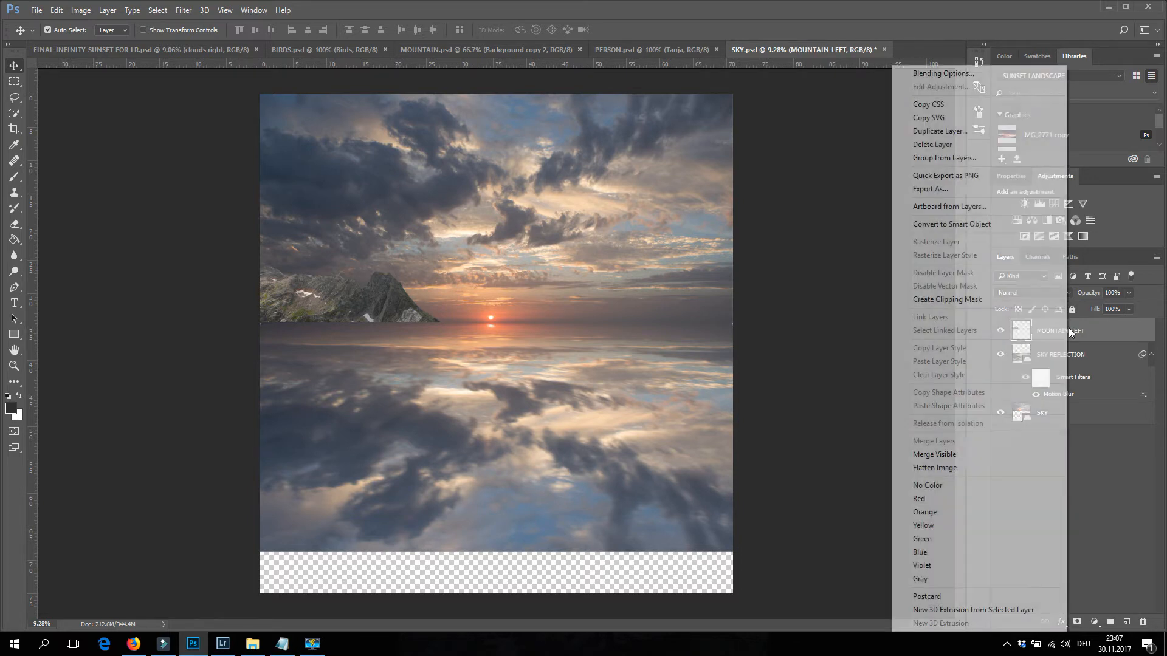
left_click(966, 131)
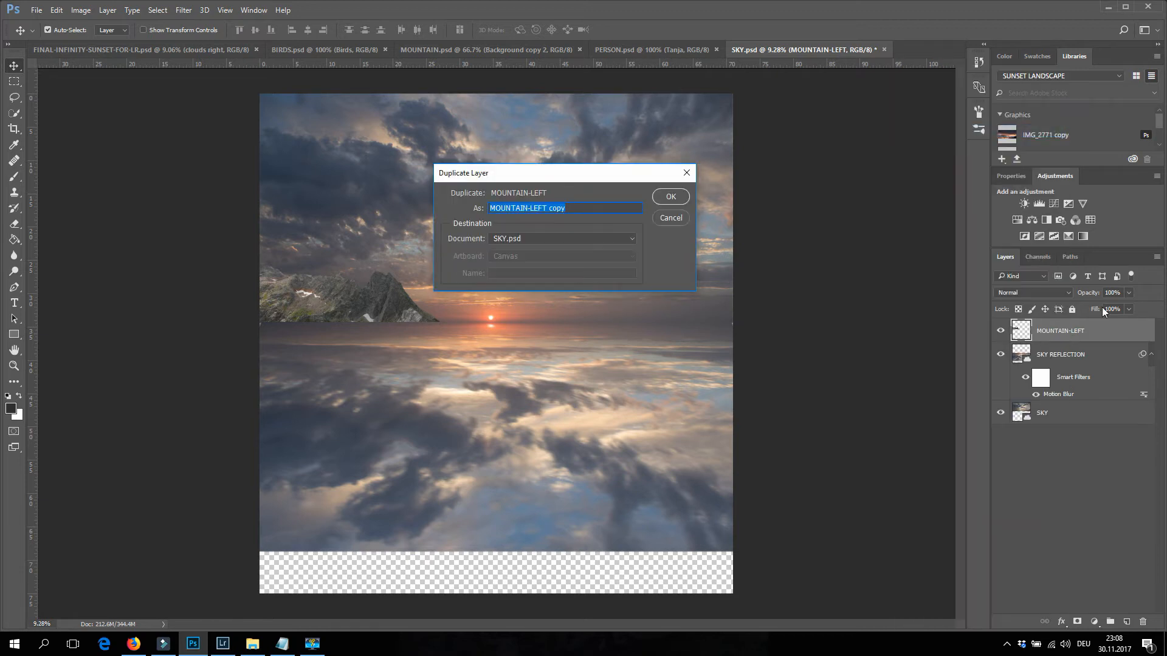
left_click(669, 198)
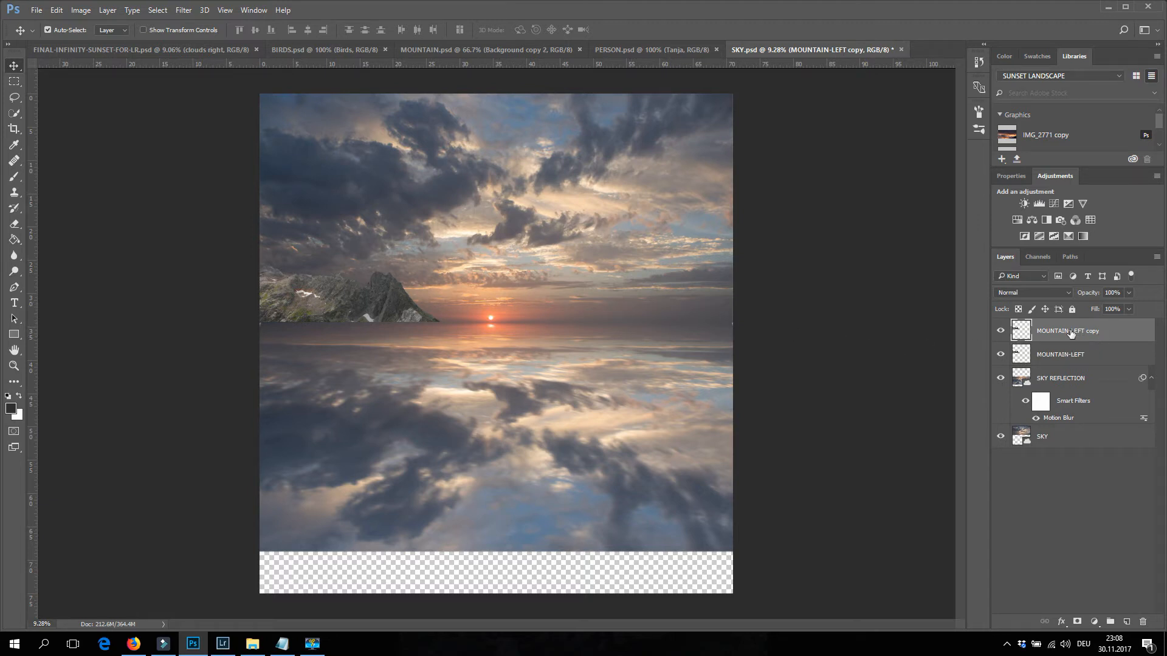
Flip the MOUNTAIN-LEFT copy layer vertically and place it directly below the original mountain, nudged up to meet its base
key("ctrl+t")
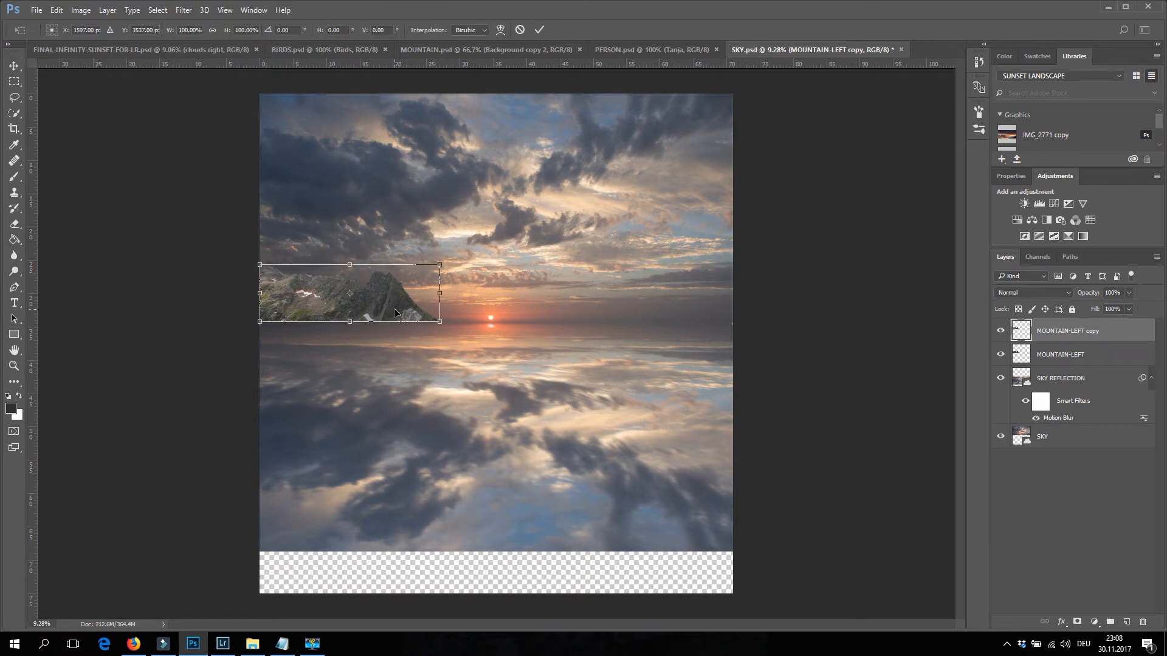
right_click(394, 309)
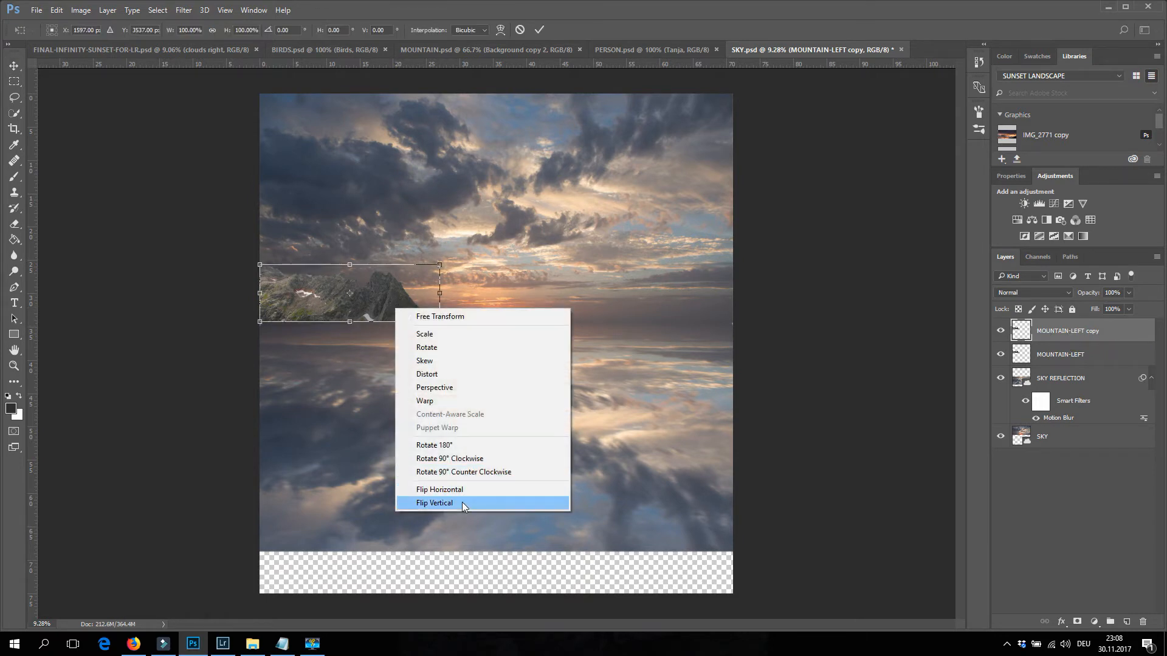
left_click(462, 501)
left_click_drag(378, 293, 382, 355)
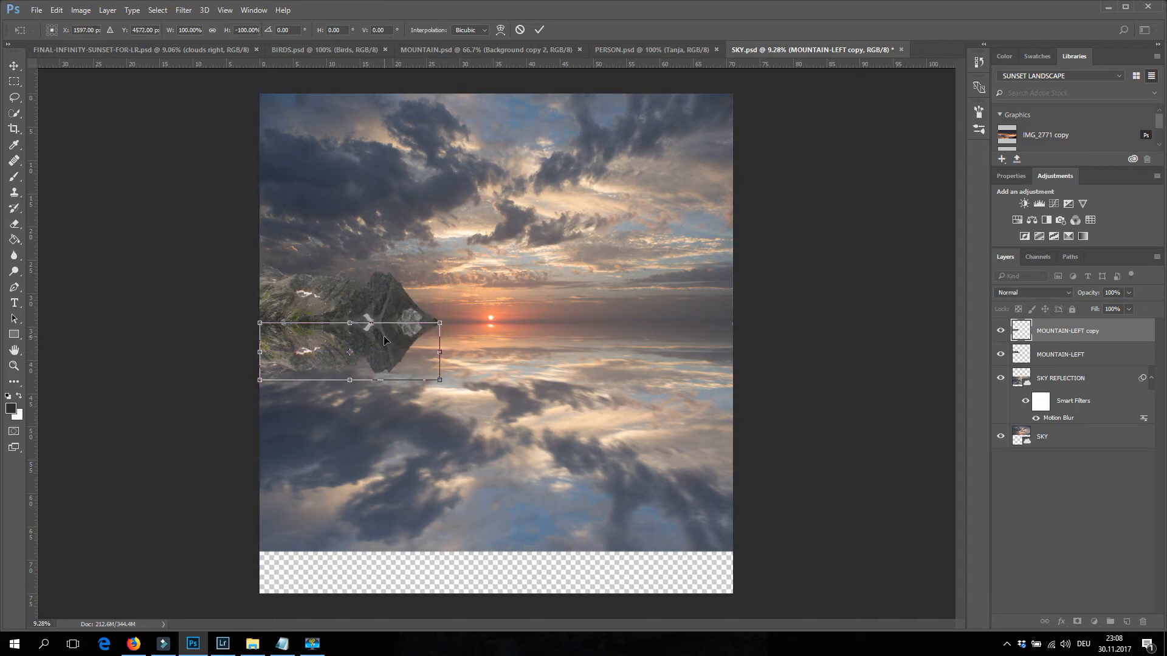
key("Return")
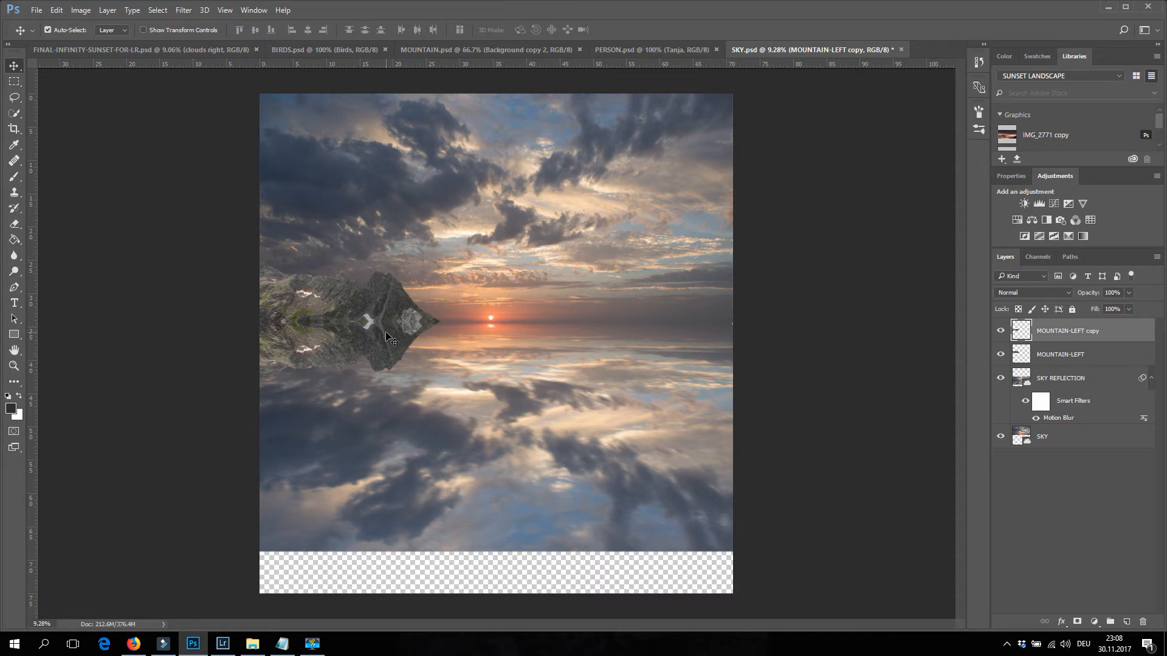
key("Up")
Apply a Perspective transform to the MOUNTAIN-LEFT copy layer, widening its lower edge to about 129% width
key("ctrl+t")
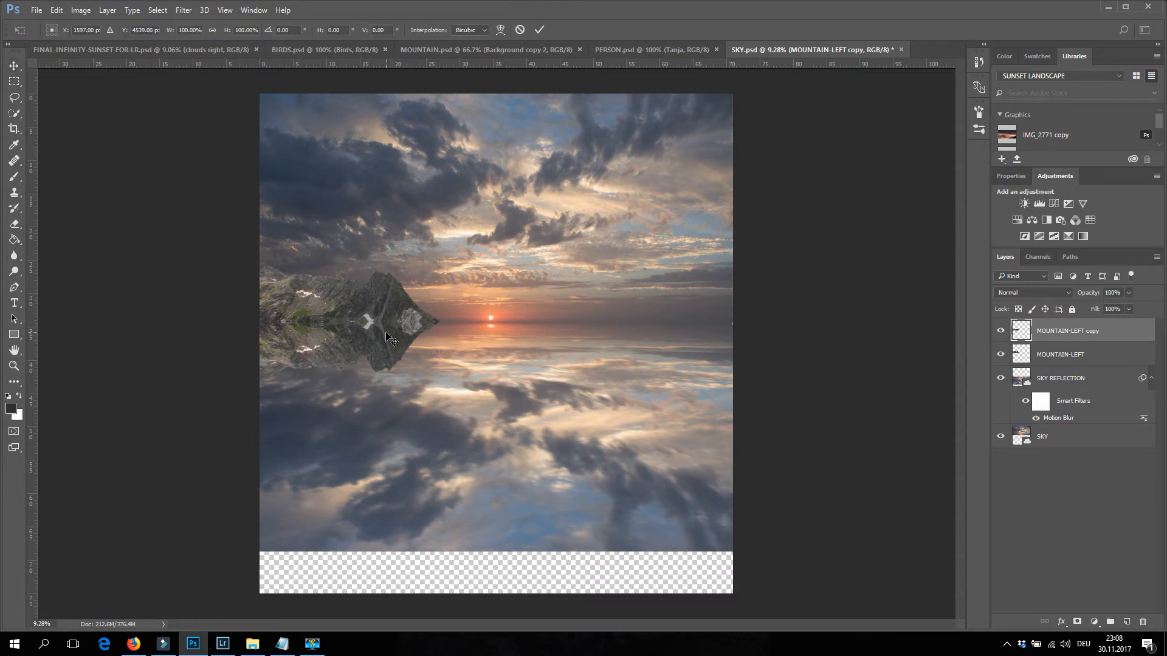
right_click(396, 332)
left_click(452, 413)
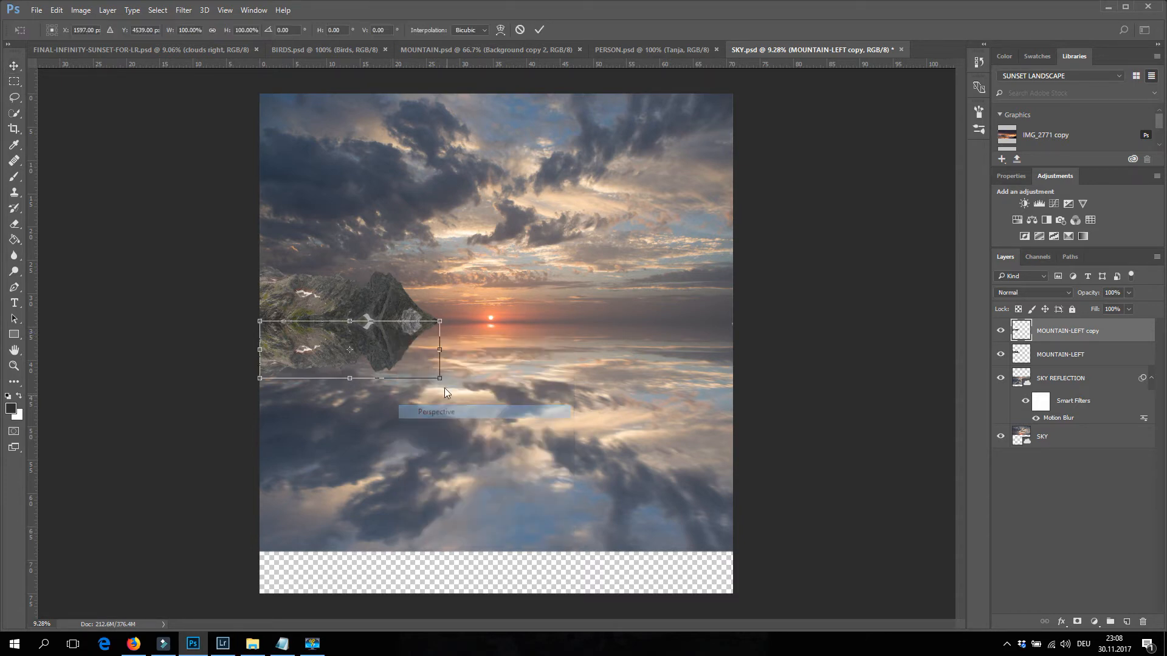
left_click_drag(442, 379, 467, 382)
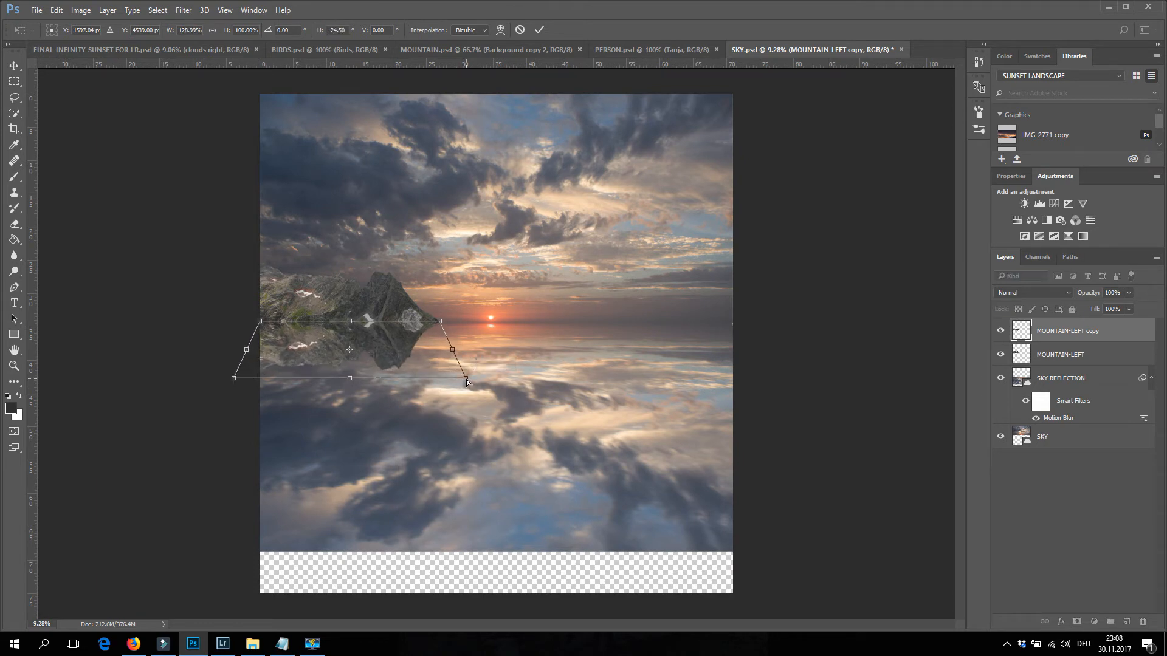
key("Return")
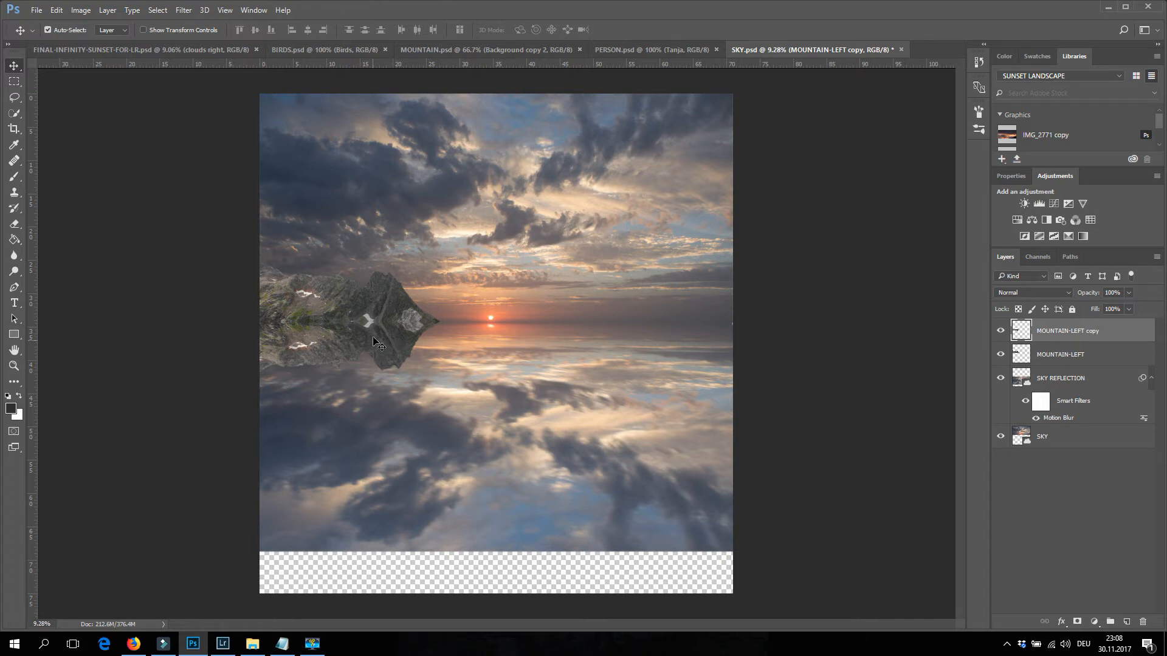
Apply a Motion Blur to the MOUNTAIN-LEFT copy layer with a shorter distance than the sky reflection's blur
left_click(183, 11)
mouse_move(229, 149)
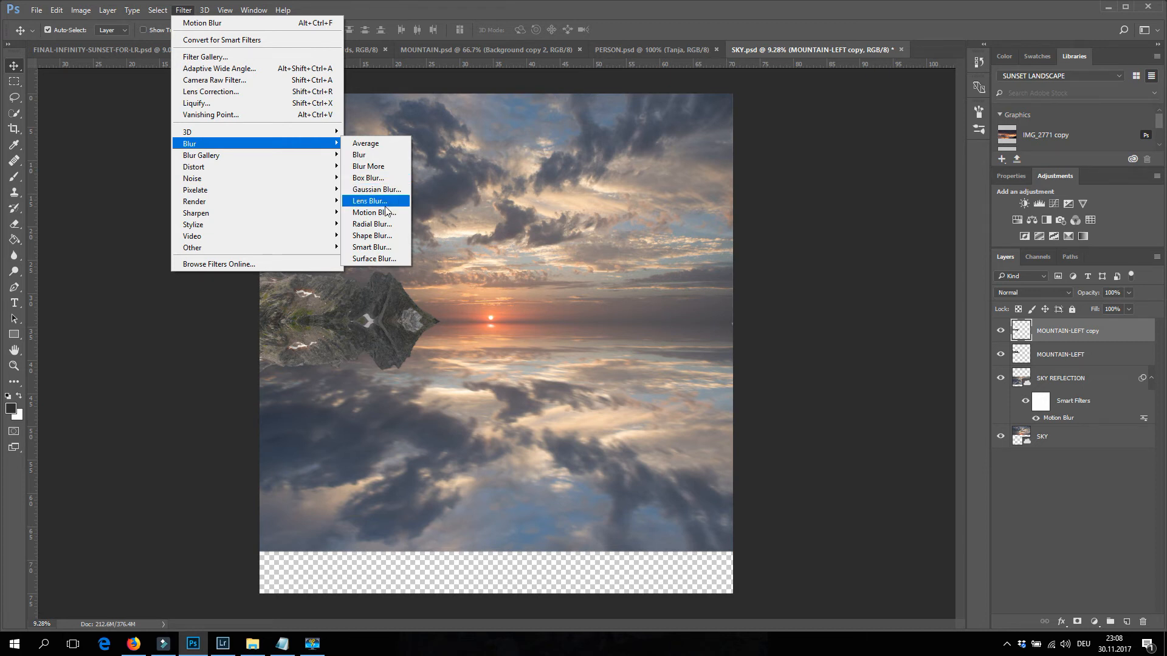
left_click(373, 213)
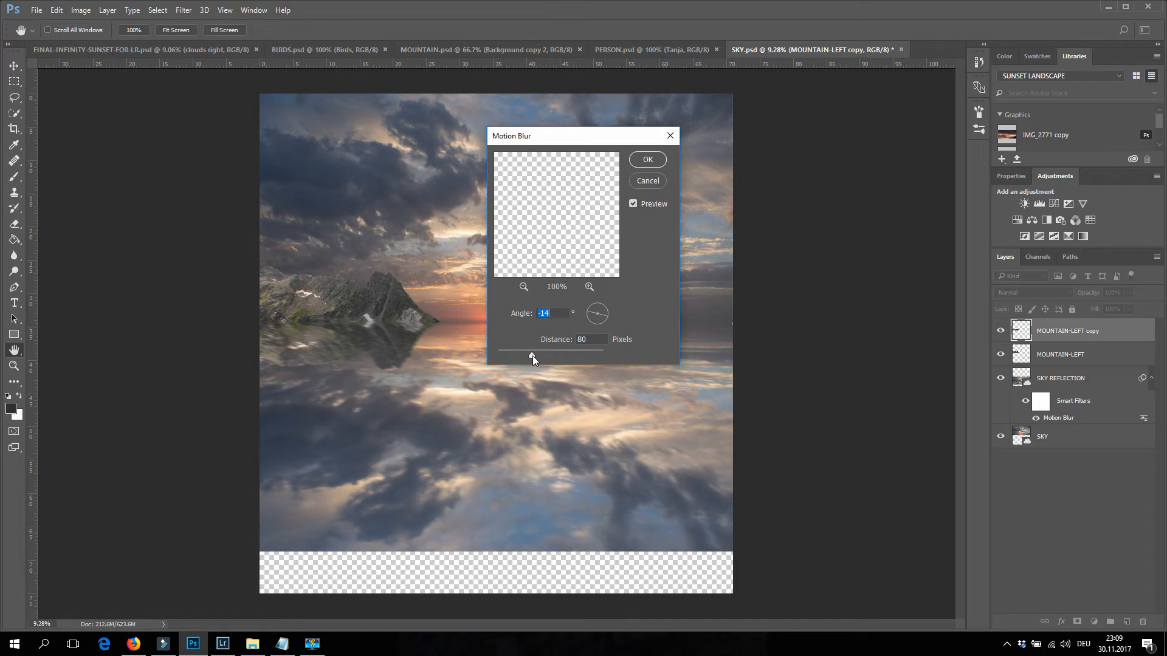
left_click_drag(533, 357, 524, 357)
key("Tab")
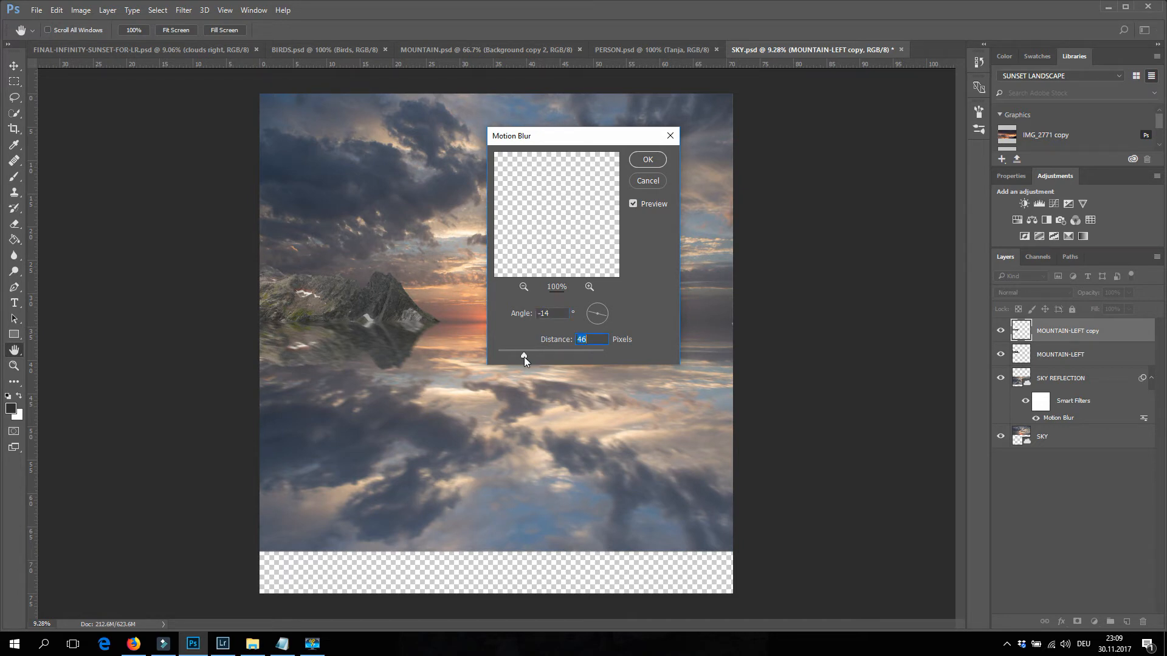
left_click_drag(523, 356, 519, 356)
left_click(647, 160)
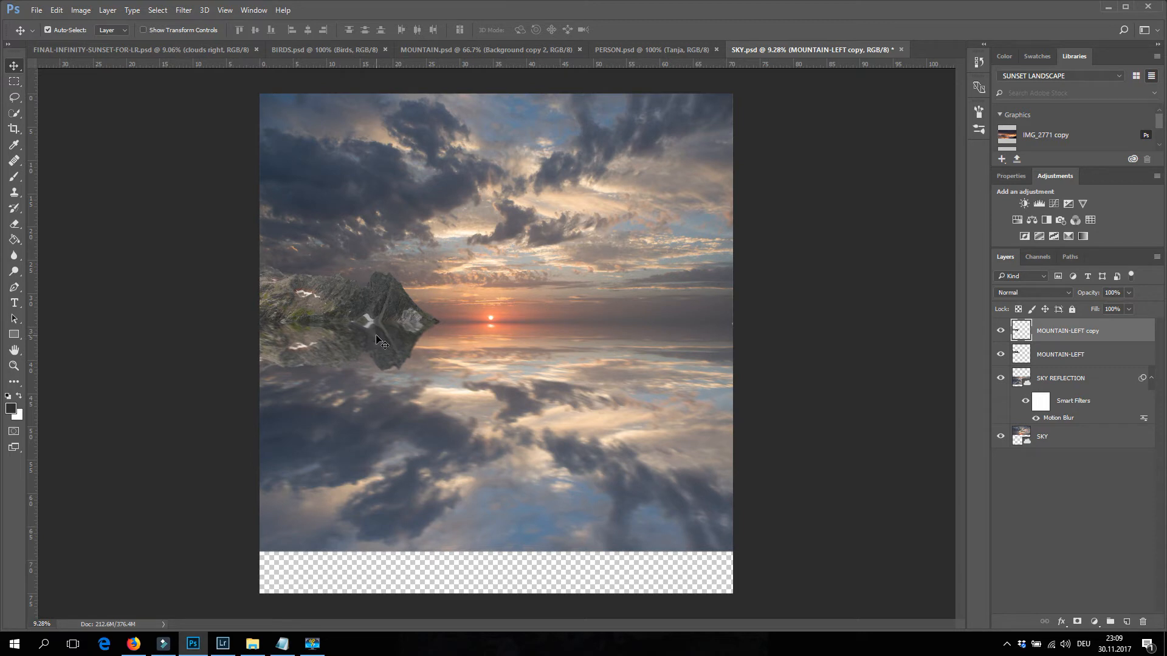
Convert the MOUNTAIN-LEFT and MOUNTAIN-LEFT copy layers together into one smart object
left_click(1085, 359, "shift")
right_click(1073, 359)
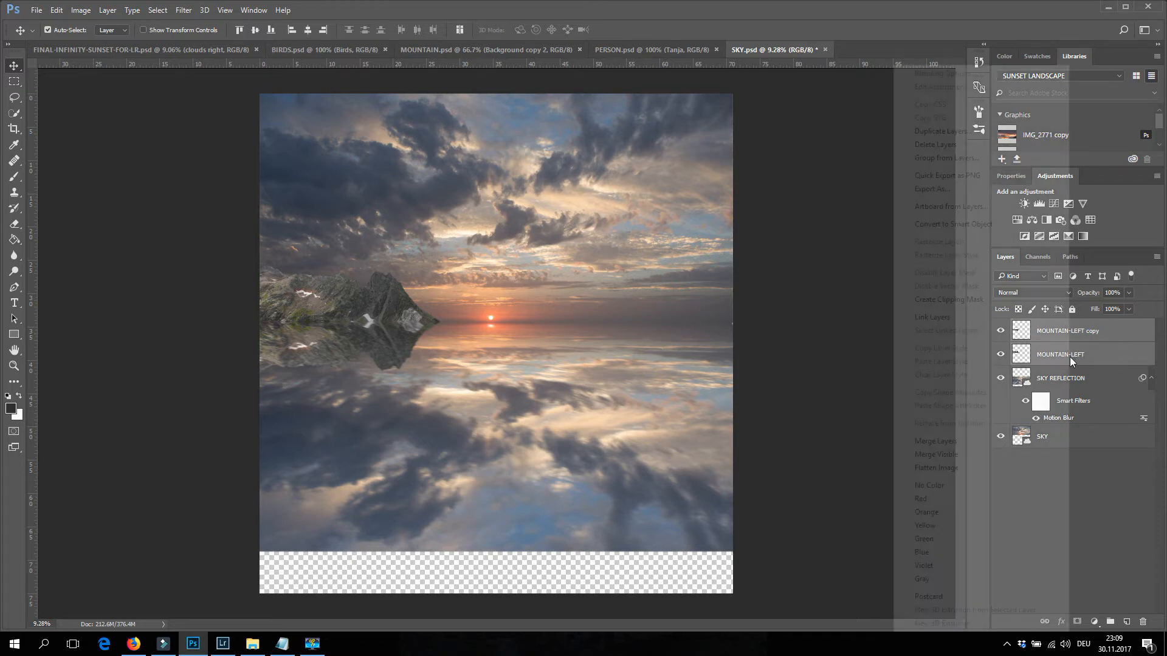
left_click(969, 226)
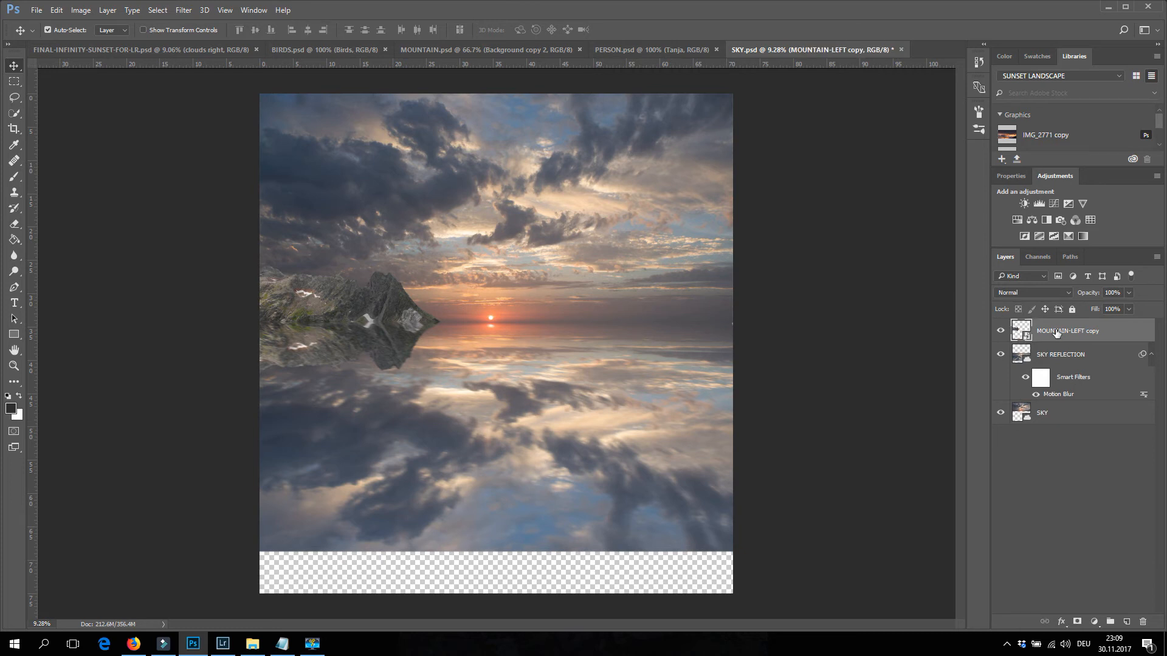
Duplicate the mountain smart object as a new layer named MOUNTAIN-RIGHT
right_click(1056, 332)
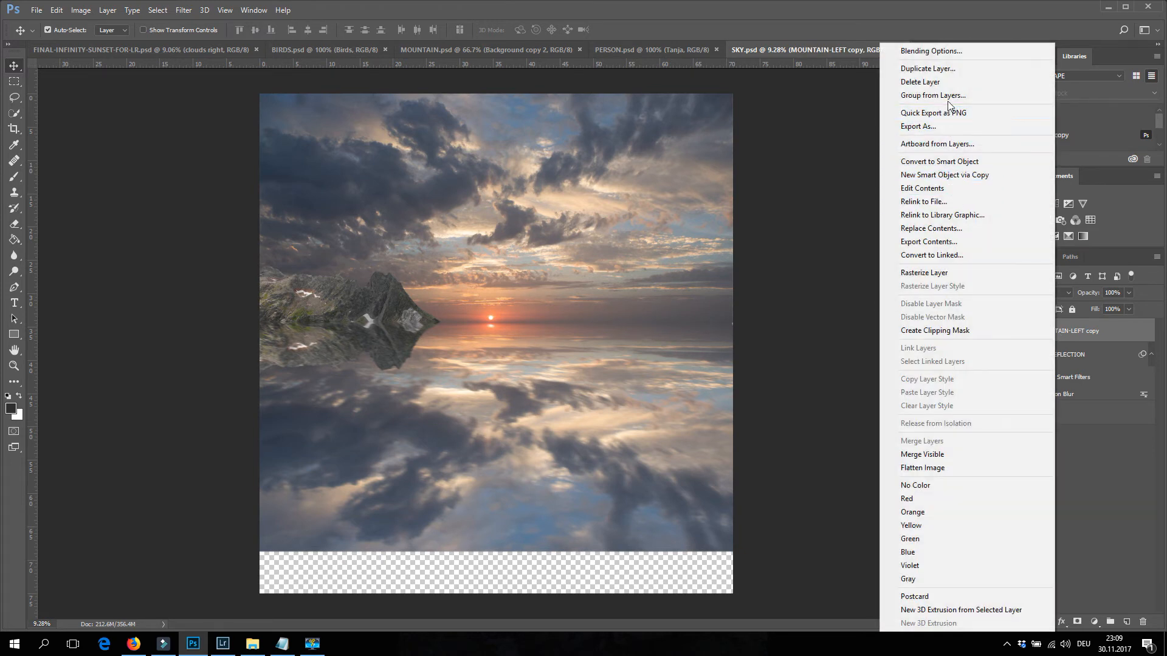
left_click(928, 68)
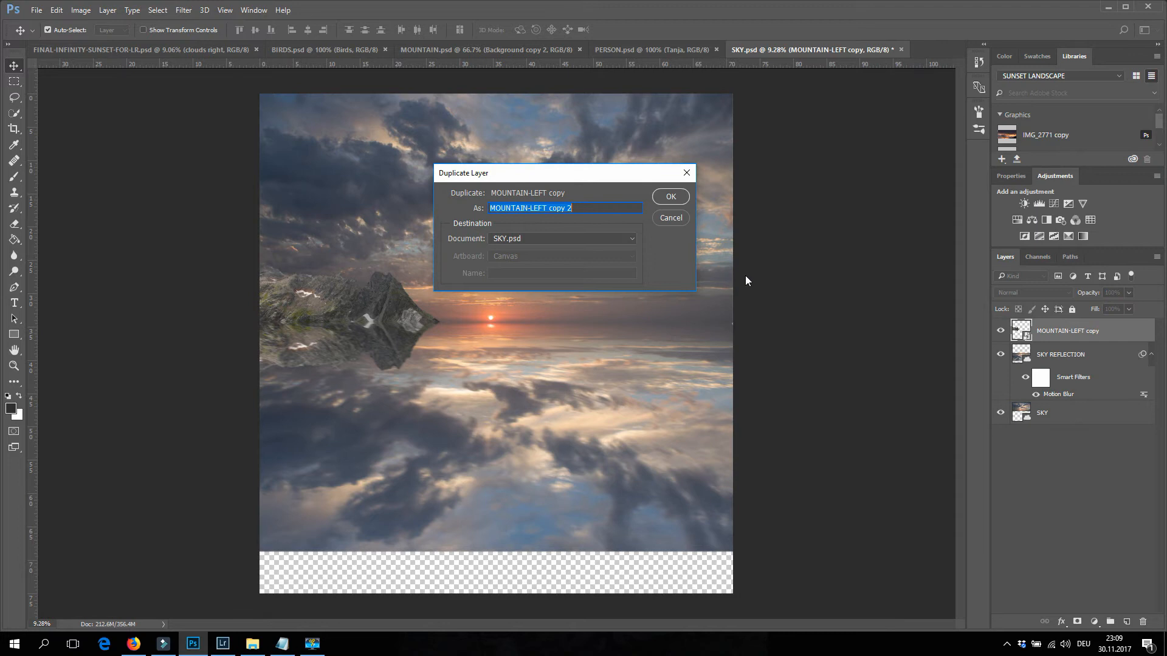
type("MOUNTAIN-RIGH")
key("Return")
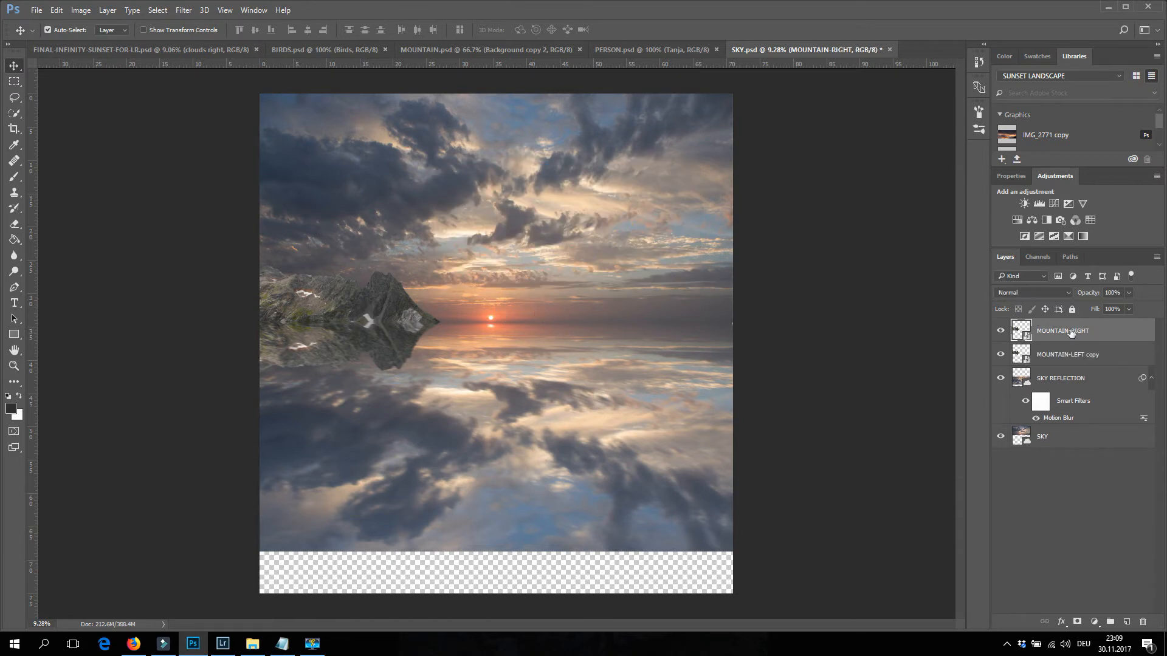
Flip the MOUNTAIN-RIGHT layer horizontally and move it along the horizon to the right side of the canvas, slightly toward the sun
key("ctrl")
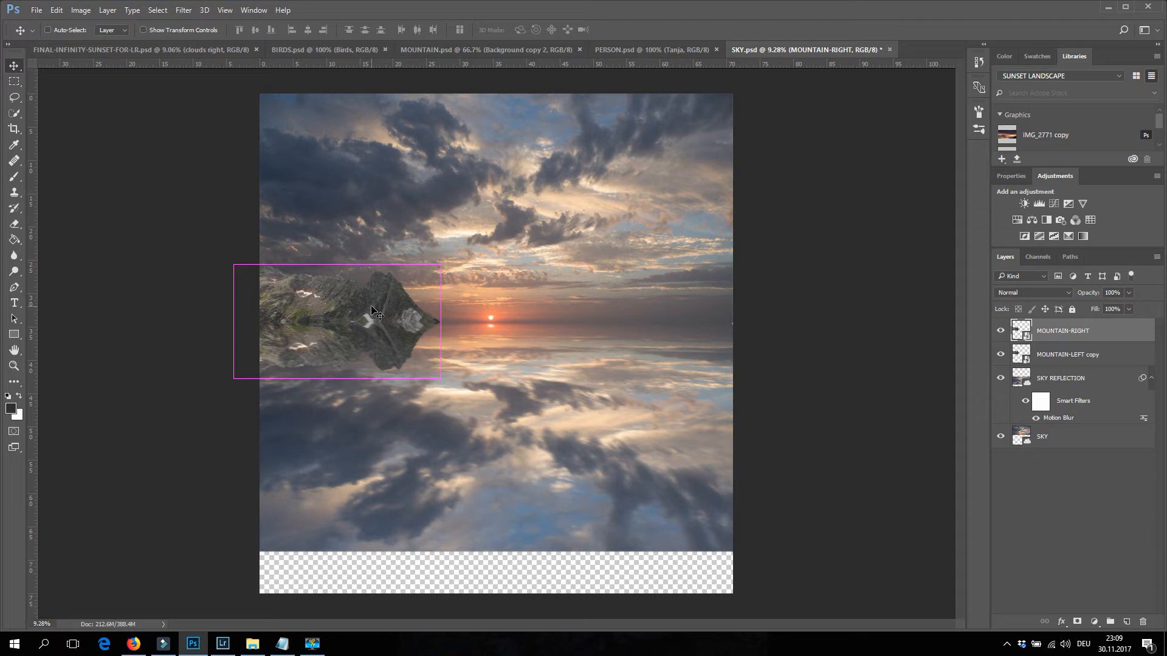
key("ctrl+t")
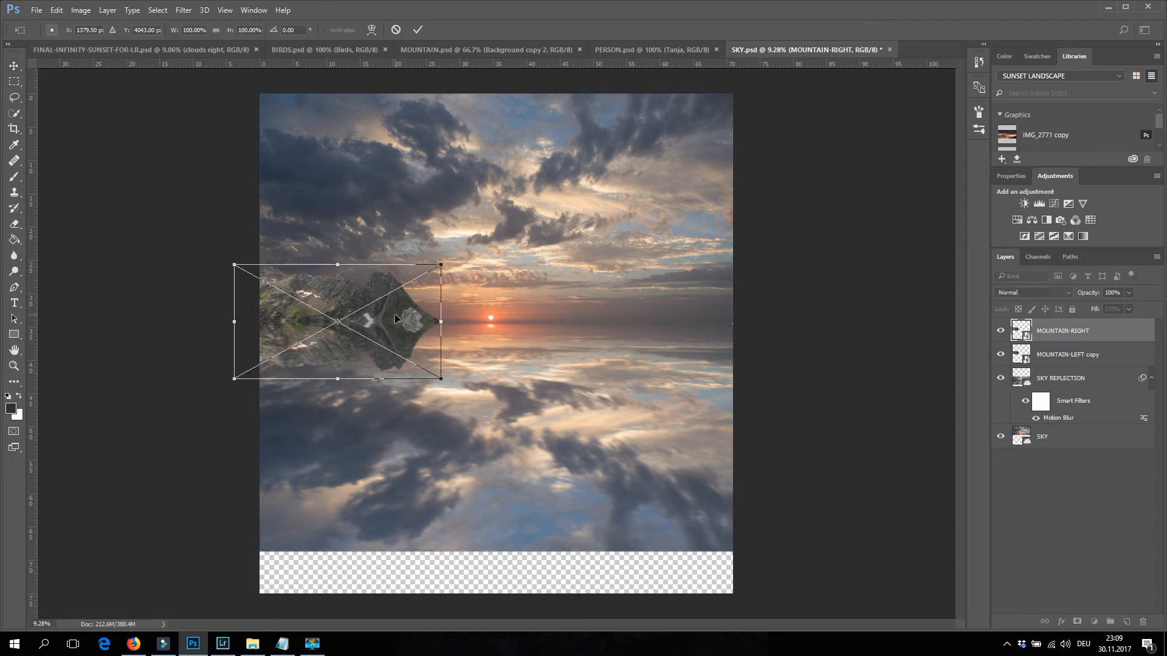
right_click(395, 314)
left_click(486, 484)
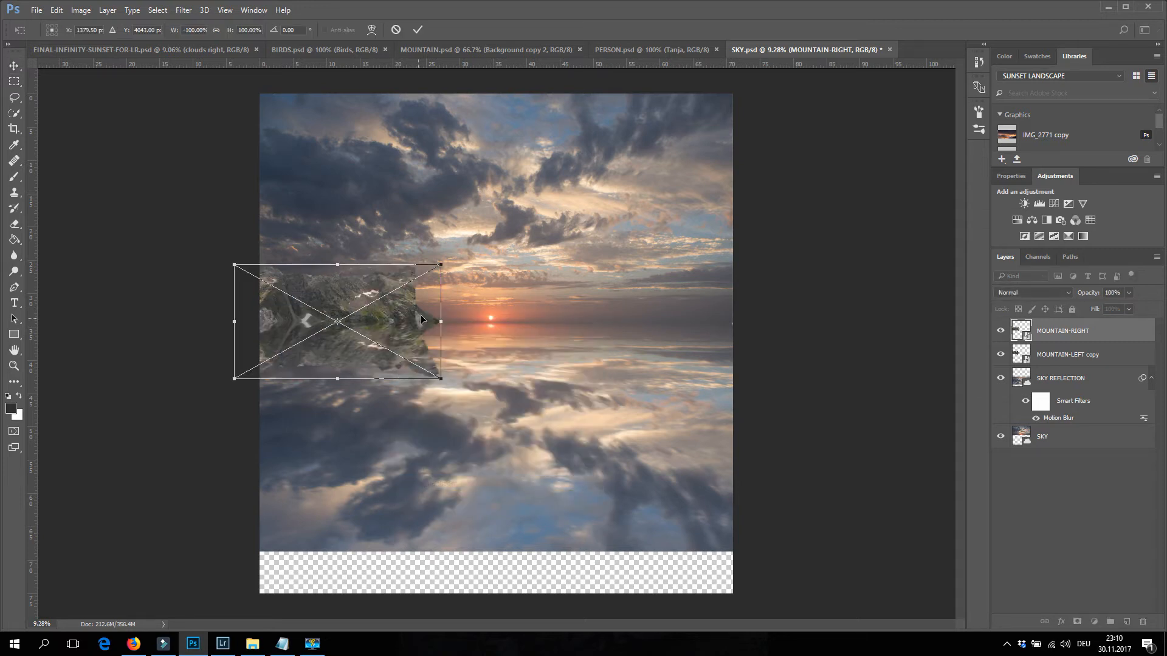
left_click_drag(377, 321, 702, 315)
key("Return")
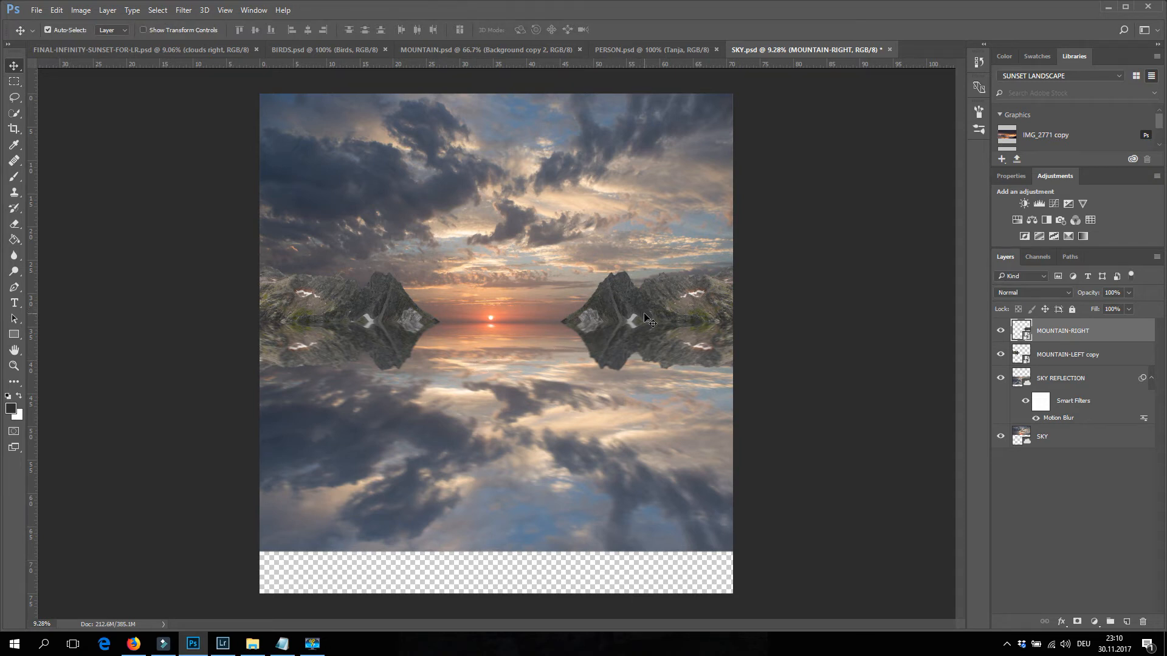
left_click_drag(644, 318, 637, 316)
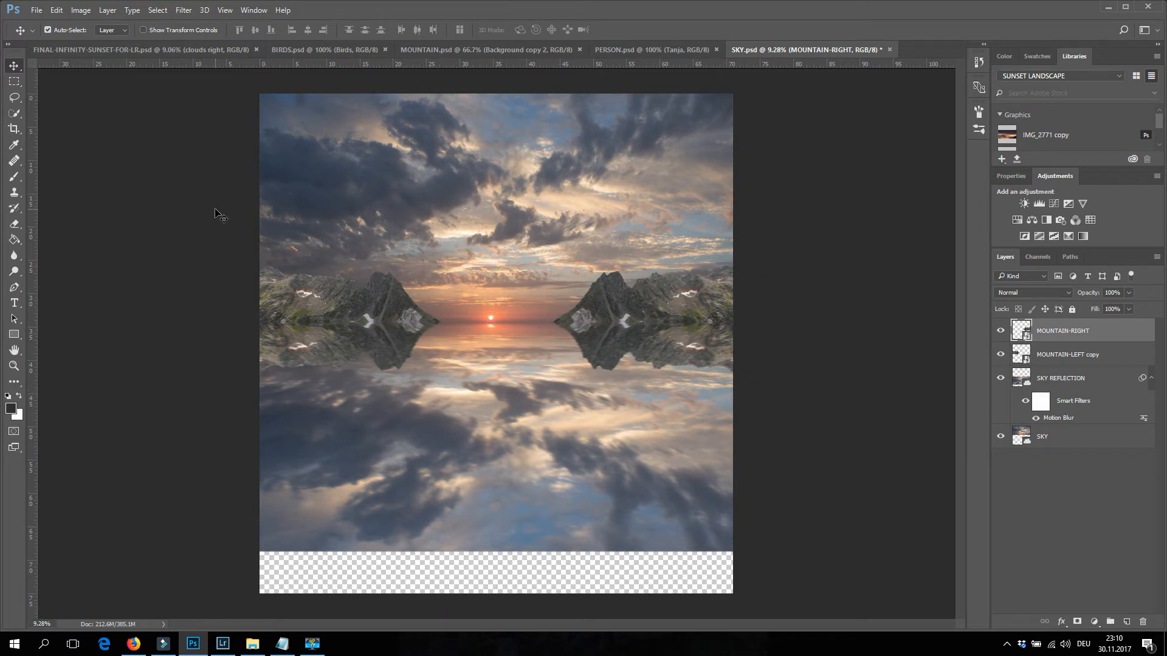
Bring the woman layer from PERSON.psd into SKY.psd and place her on the reflected sky, left of and below the sun
left_click(662, 50)
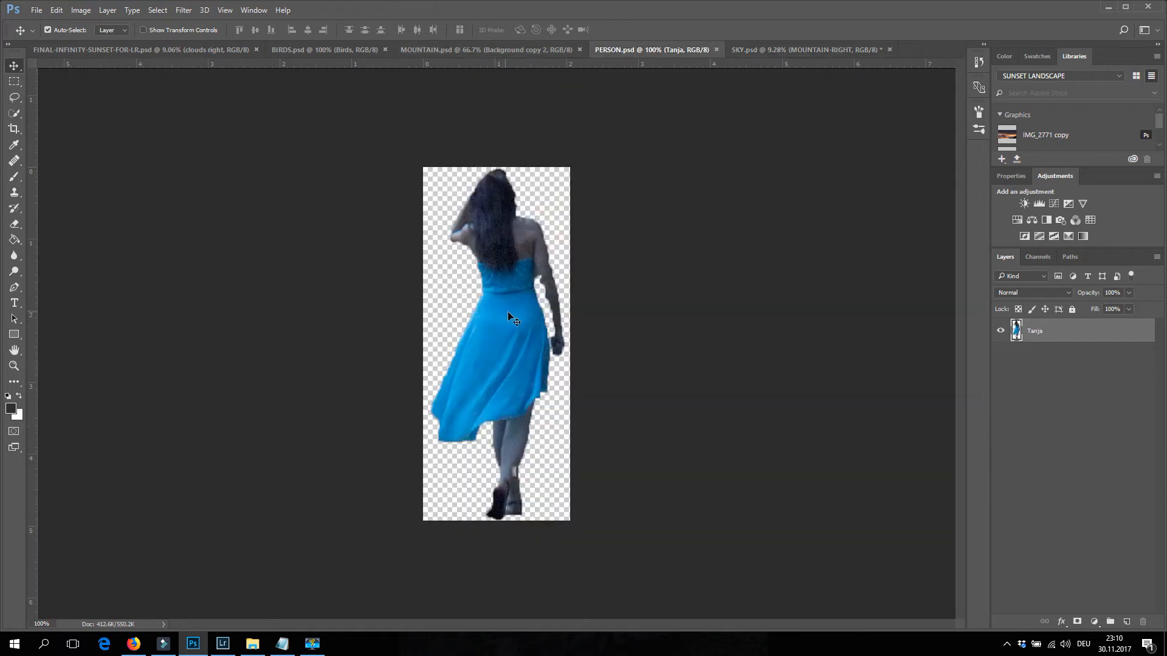
left_click_drag(513, 314, 497, 419)
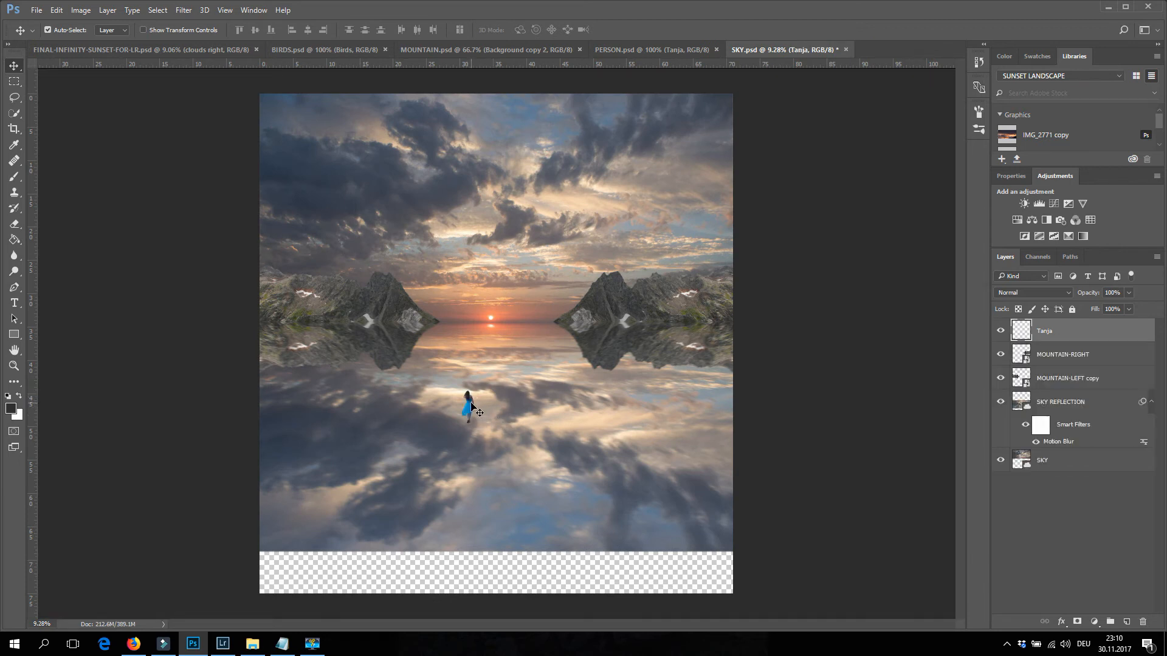
left_click_drag(472, 405, 443, 394)
Duplicate the woman layer, adding REFLECTION to the end of its name
right_click(1051, 335)
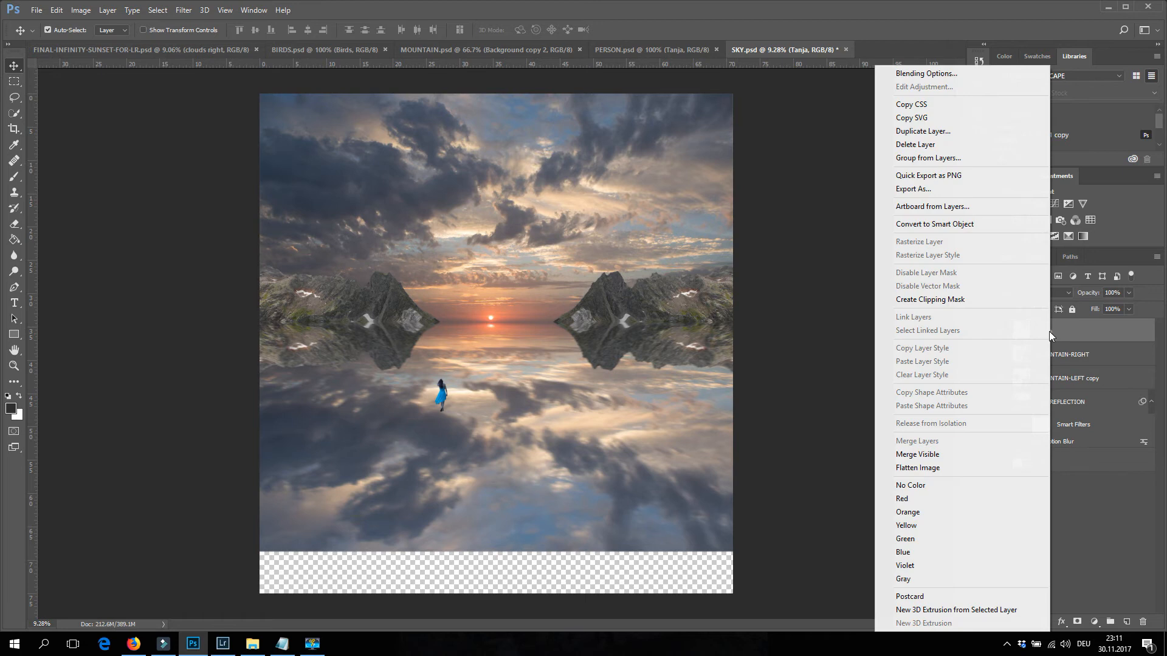
left_click(958, 132)
double_click(520, 208)
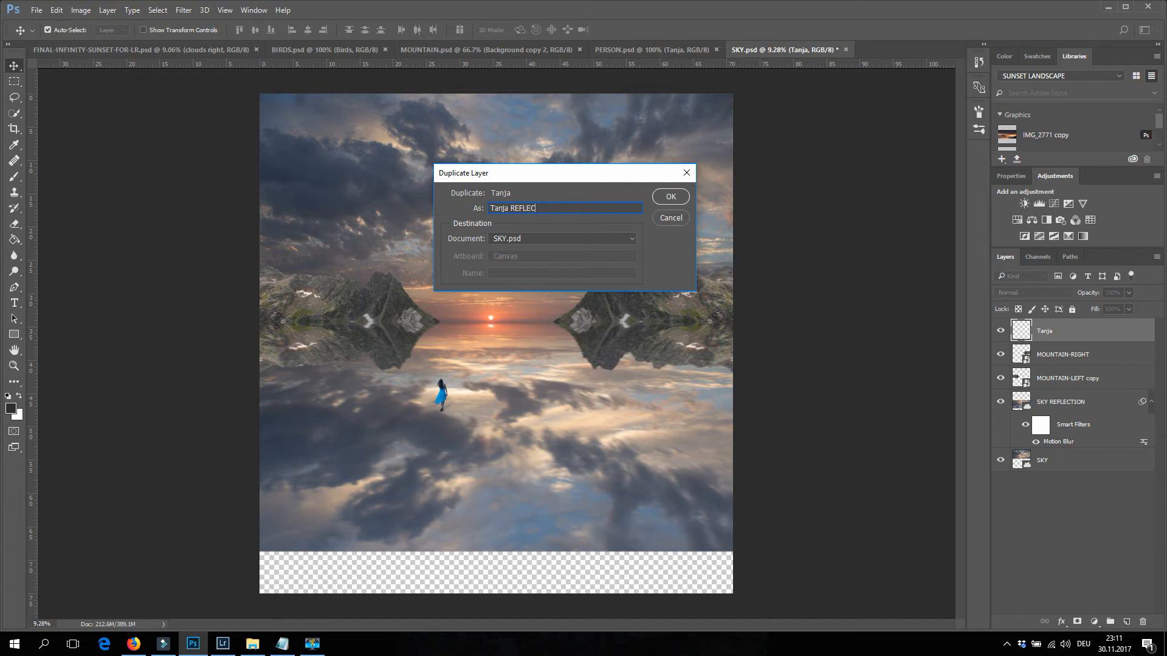
key("Return")
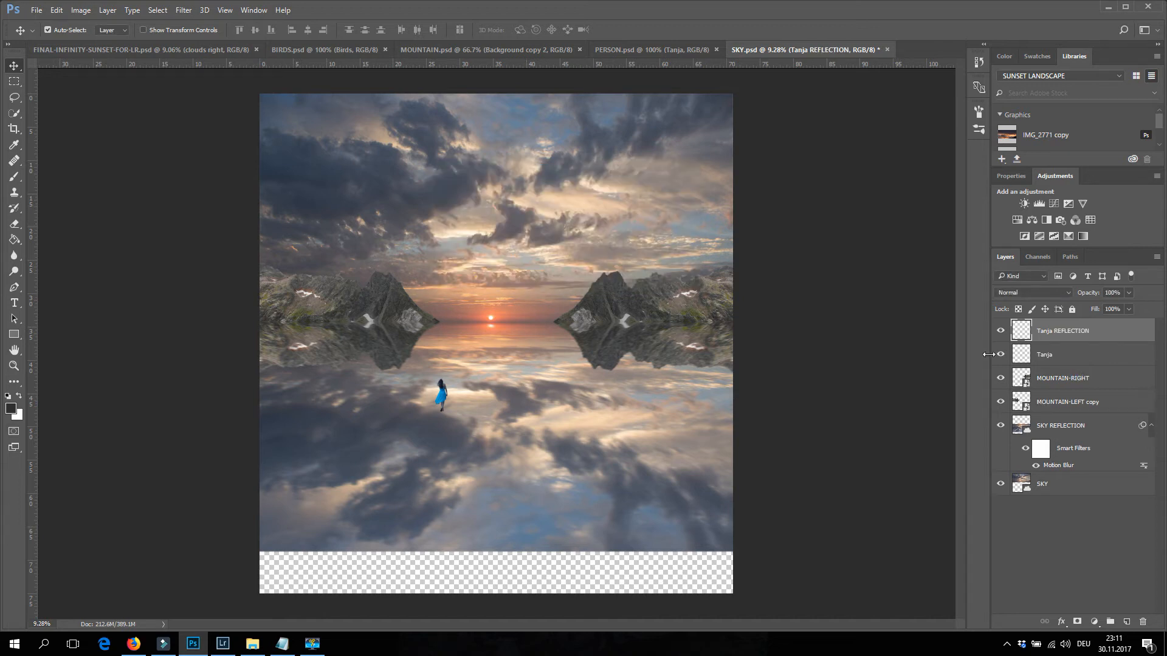
Flip the woman's REFLECTION layer vertically and move it directly beneath her feet, applying the transformation
key("ctrl+t")
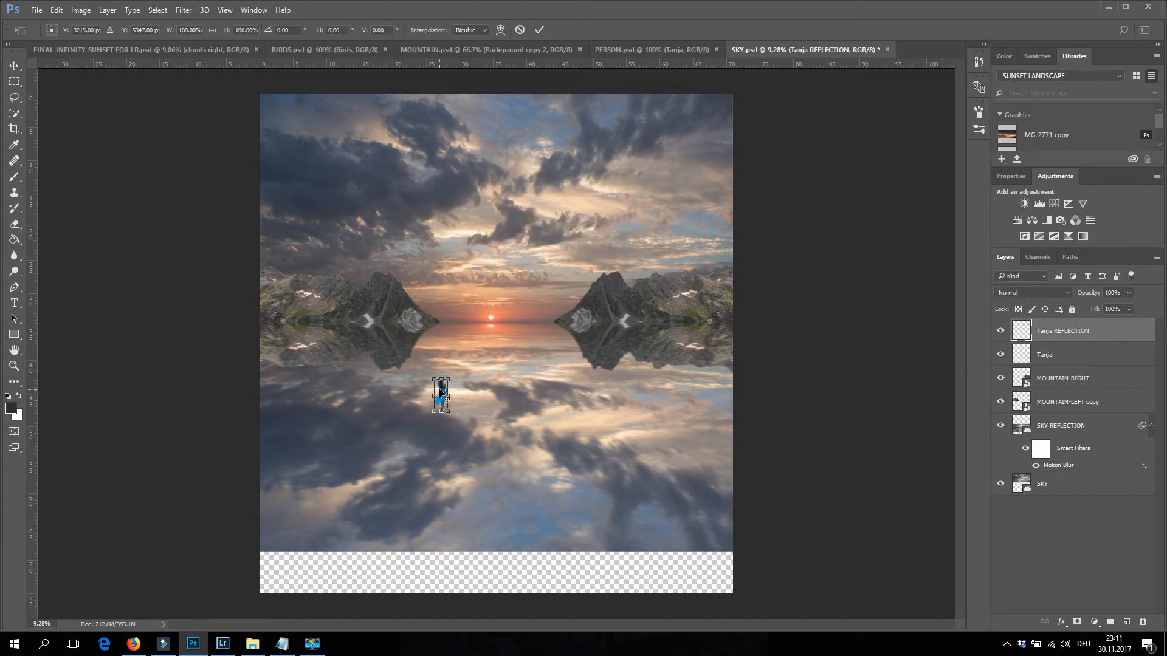
right_click(443, 393)
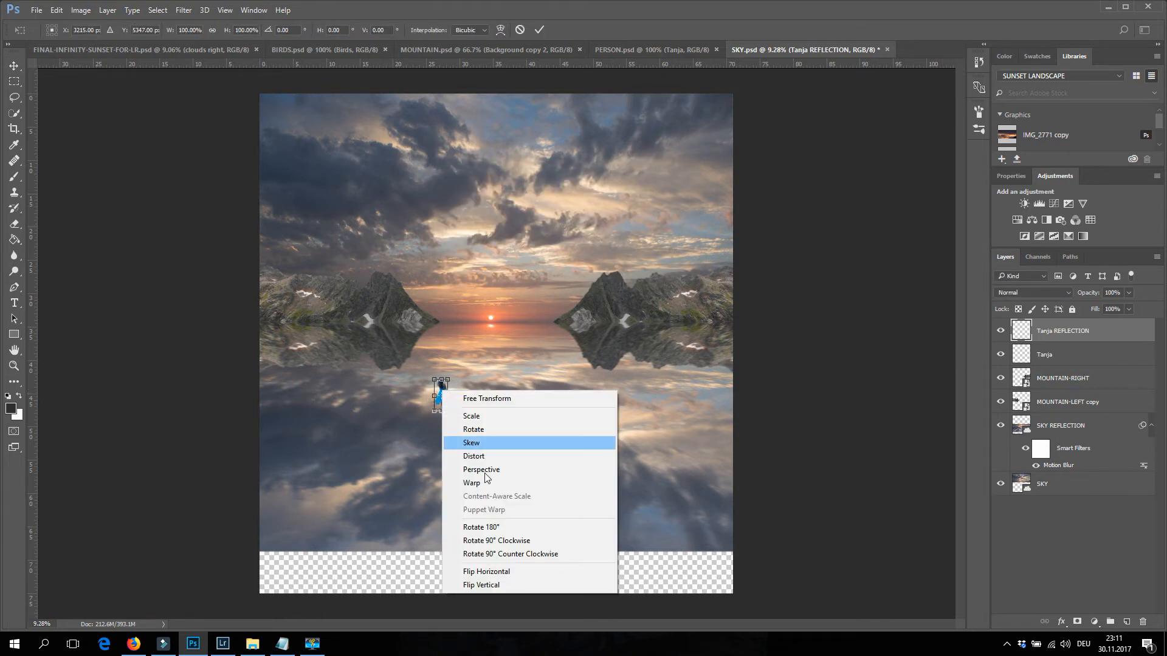
left_click(486, 585)
left_click_drag(441, 394, 442, 420)
key("z")
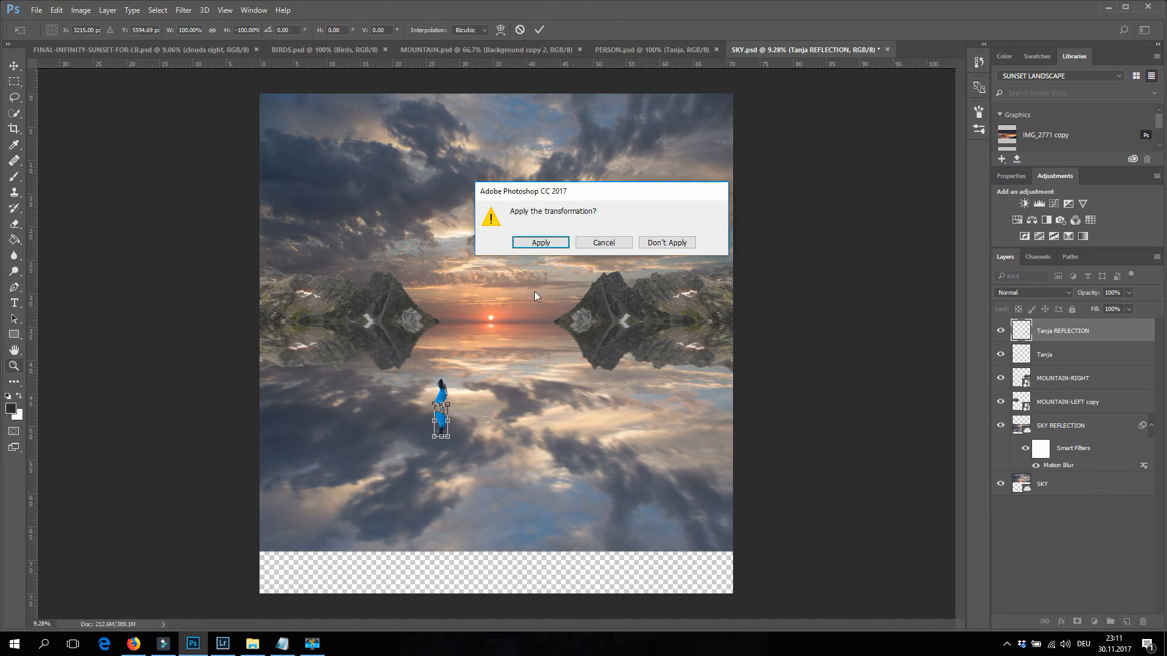
left_click(555, 242)
Nudge the woman's reflection slightly downward so it meets her feet without overlapping them
left_click_drag(468, 413, 468, 413)
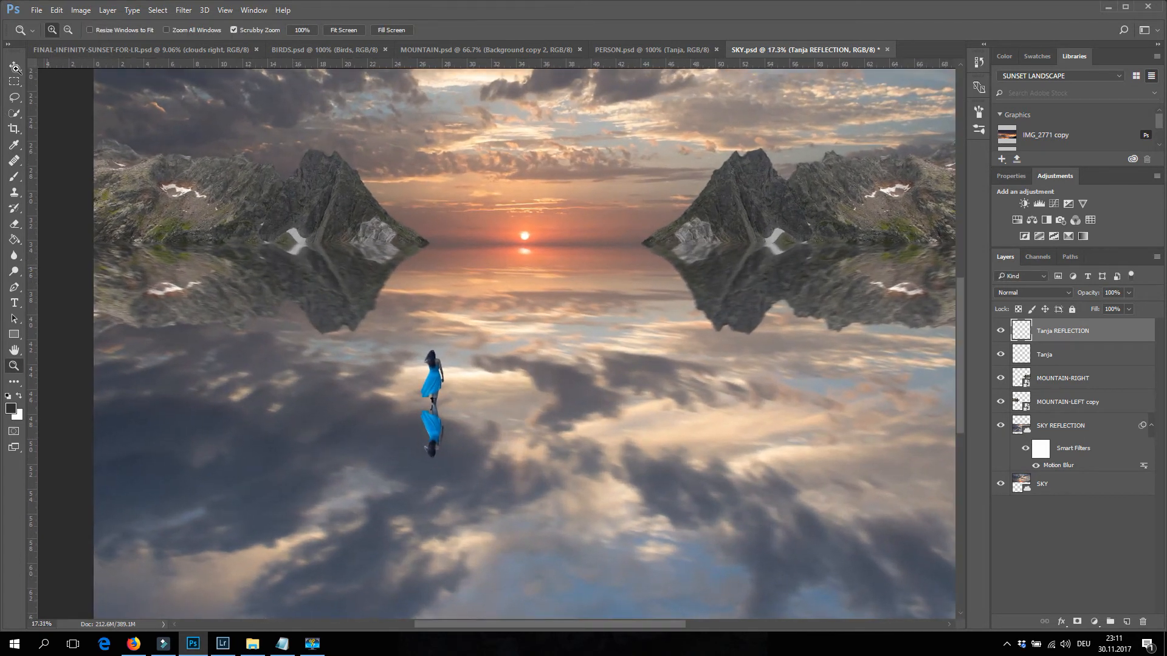
left_click(13, 65)
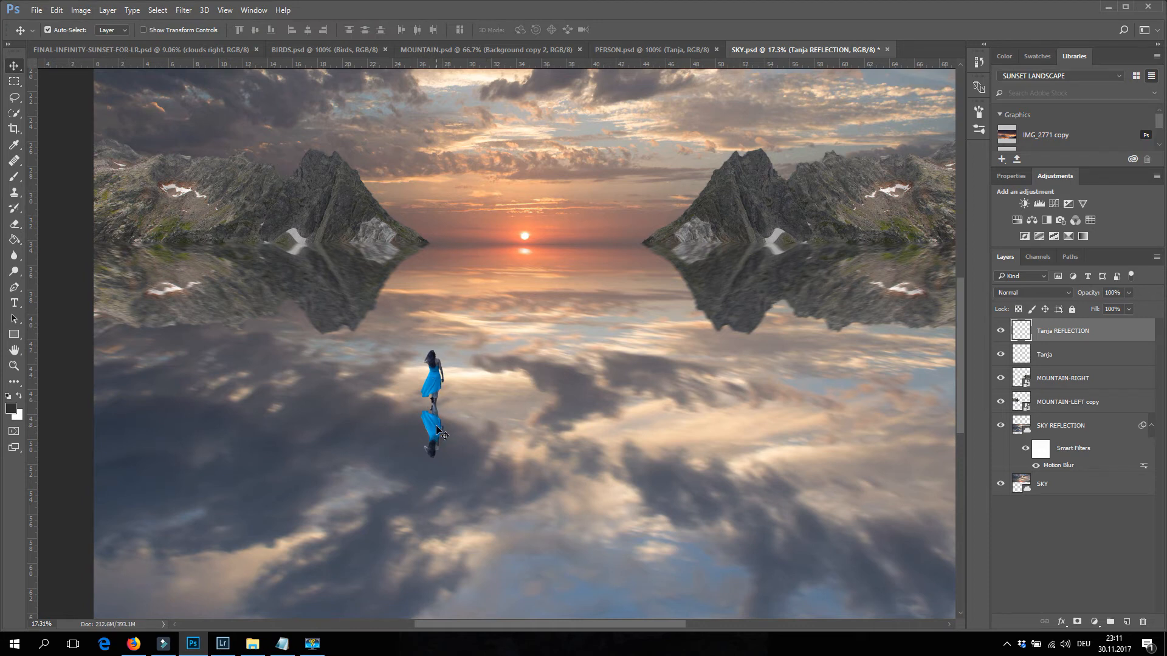
key("shift+Down")
key("shift+Down")
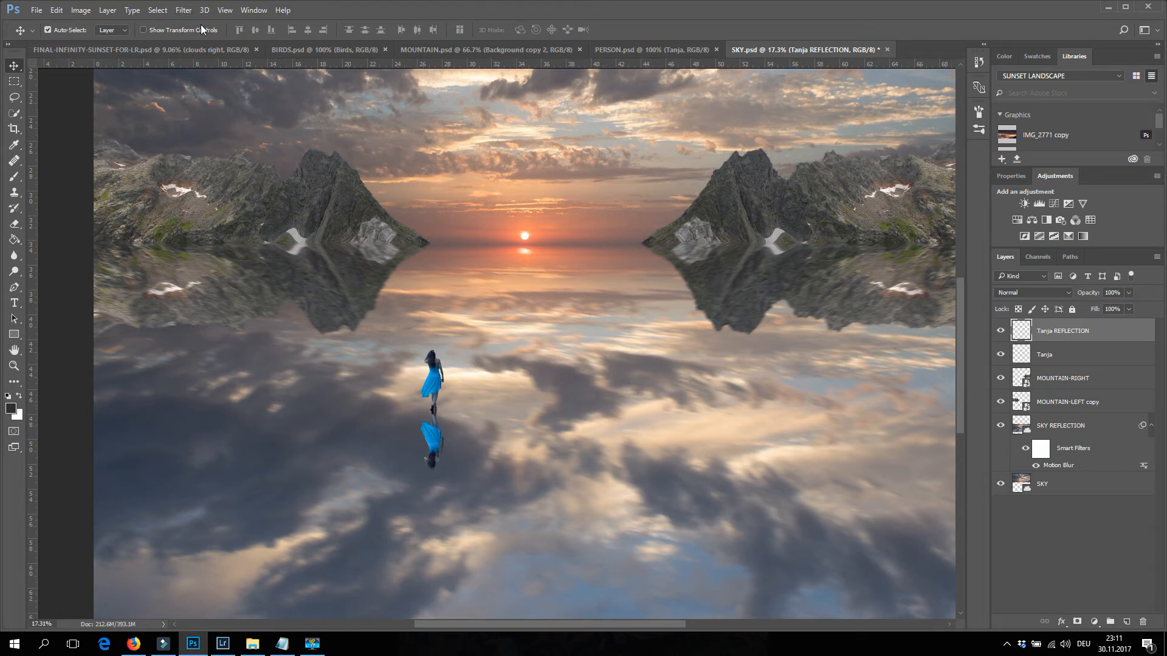
Apply a Motion Blur with a slightly reduced distance to the woman's REFLECTION layer
left_click(184, 10)
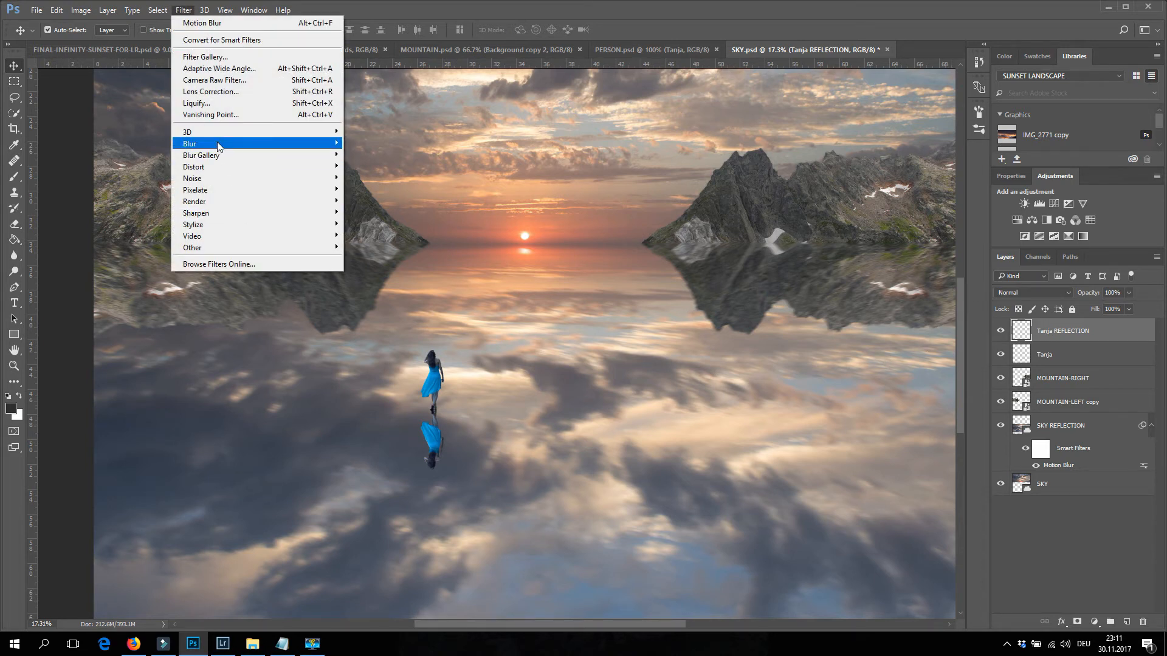
mouse_move(215, 145)
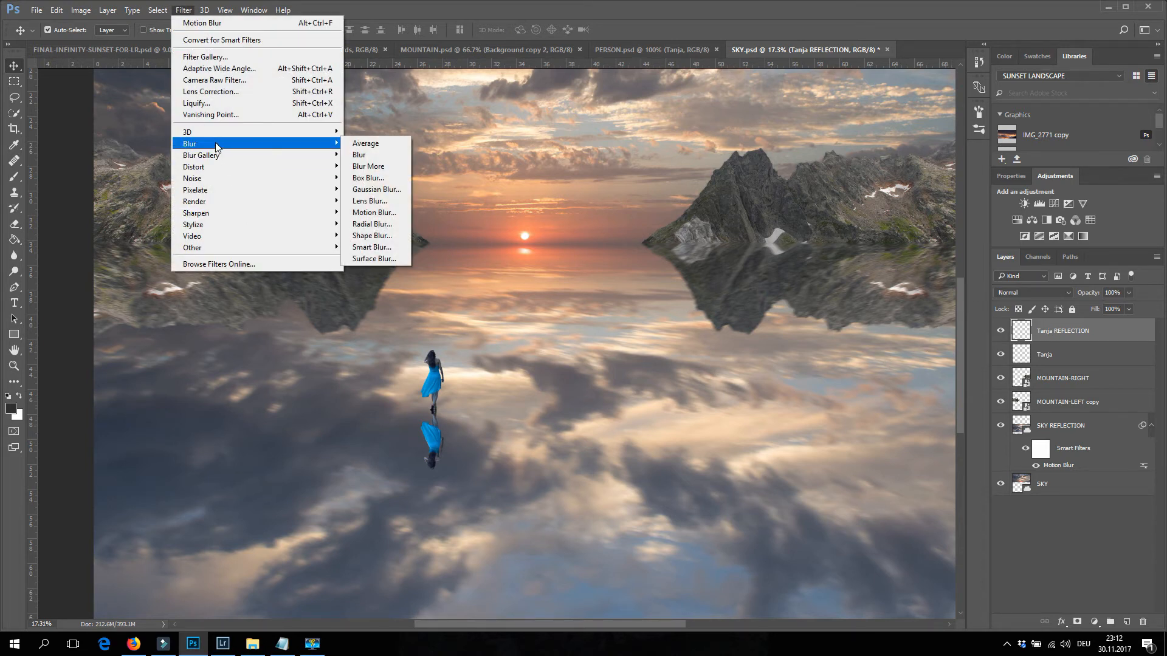
left_click(385, 213)
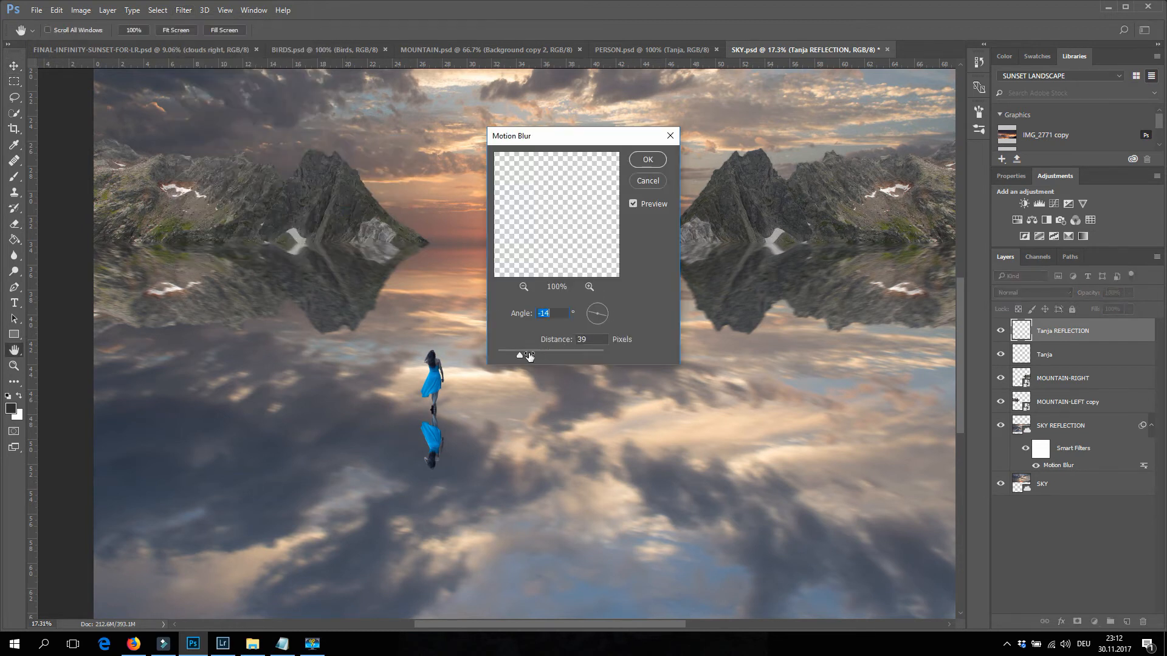
left_click_drag(520, 356, 517, 356)
key("Return")
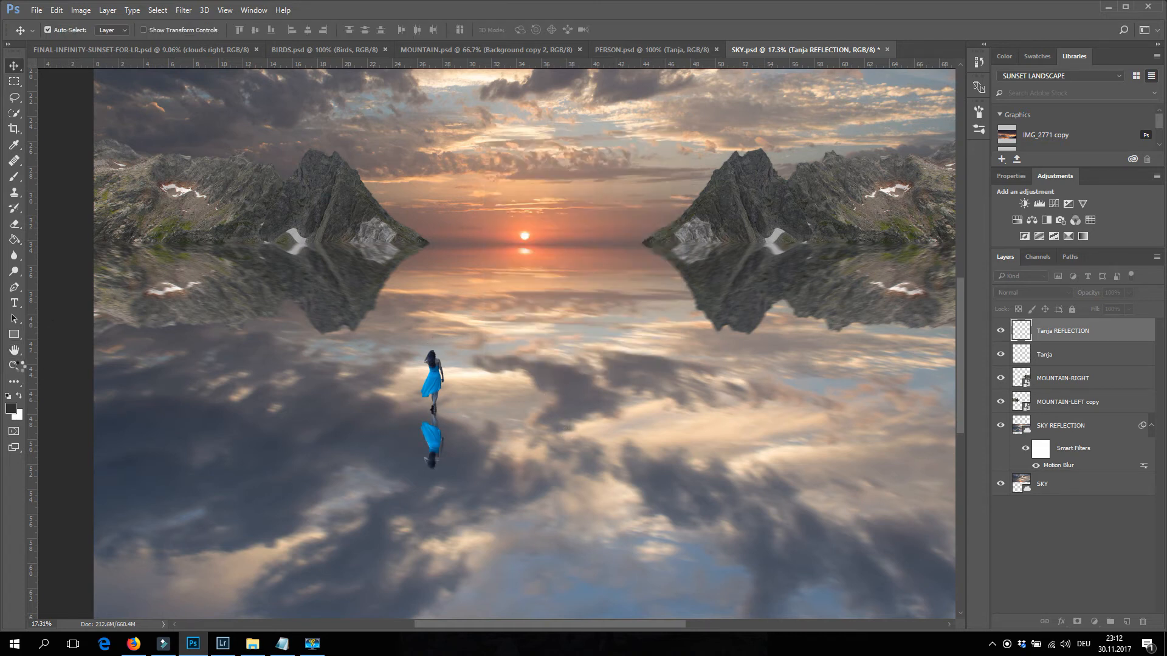
Compare the whole composite with the finished FINAL-INFINITY-SUNSET-FOR-LR.psd and return to SKY.psd
left_click(15, 367)
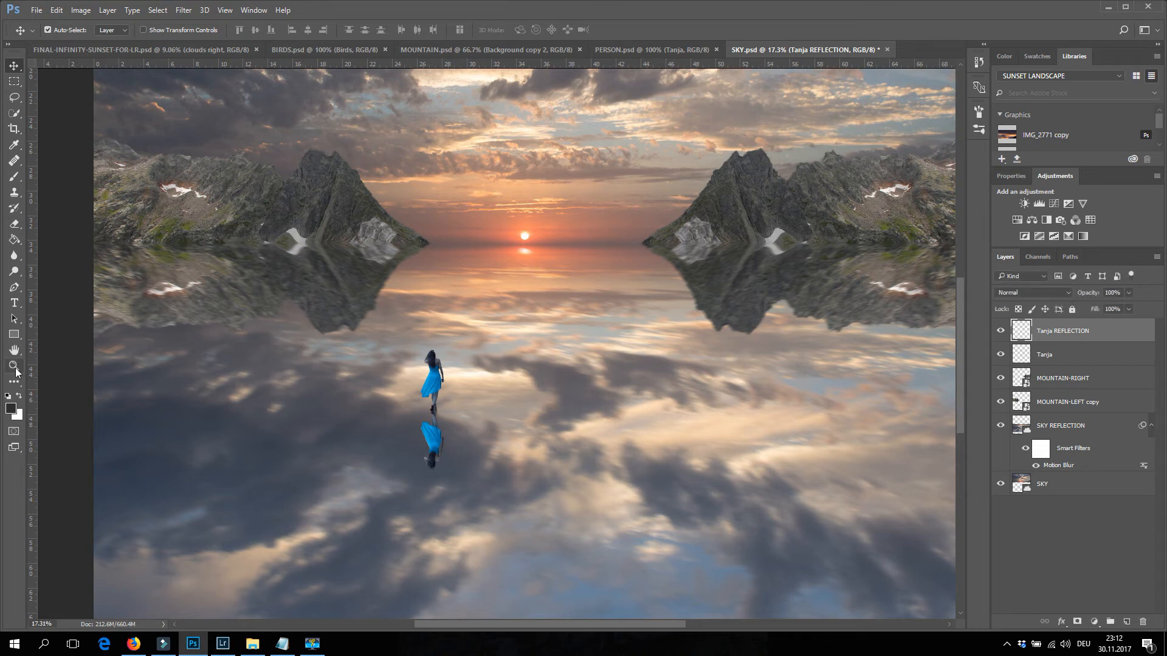
left_click(446, 385, "alt")
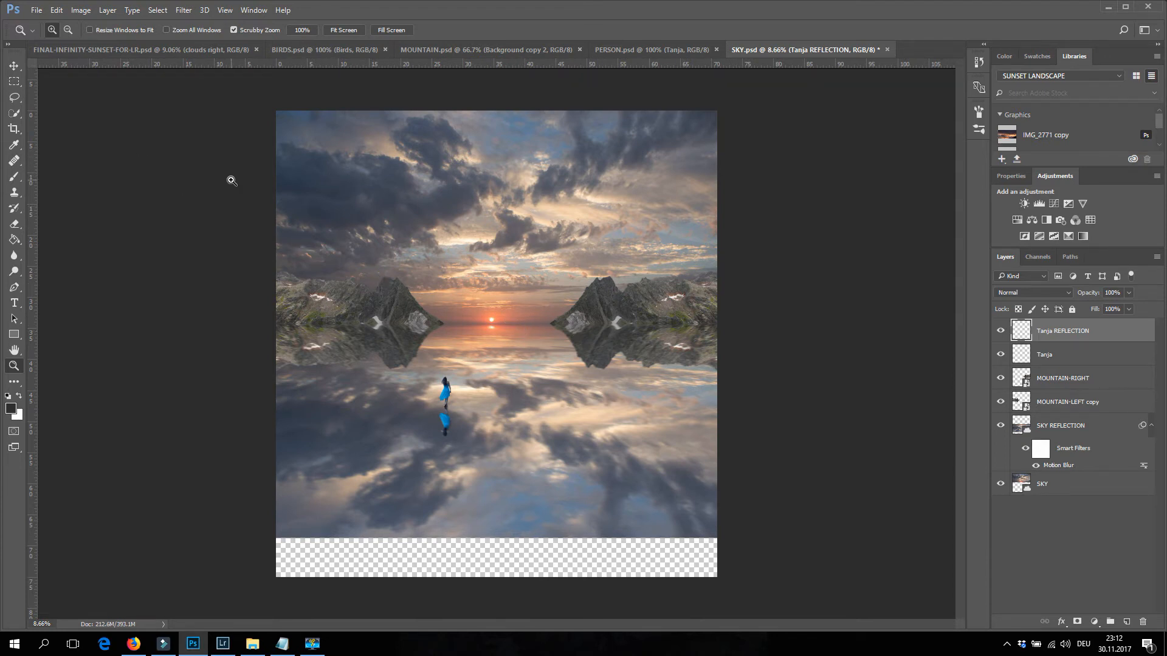
left_click(183, 49)
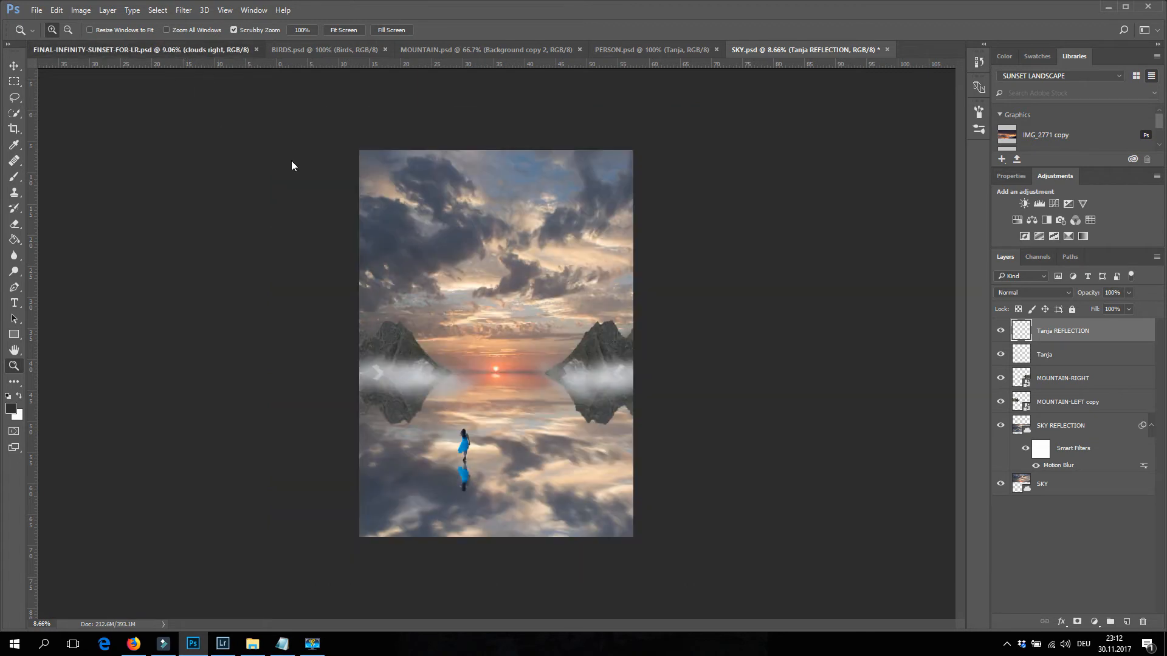
left_click(789, 49)
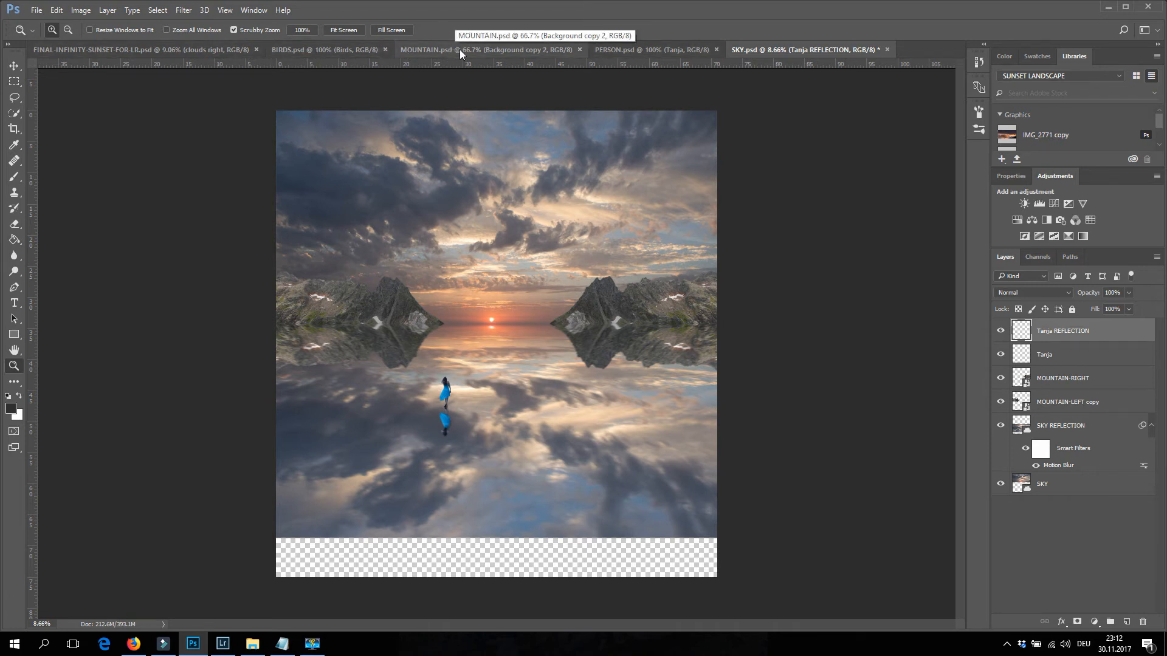
Open clouds.psd from the ISOLATED IMAGES folder inside PHOTOGRAPHY
left_click(36, 10)
left_click(351, 182)
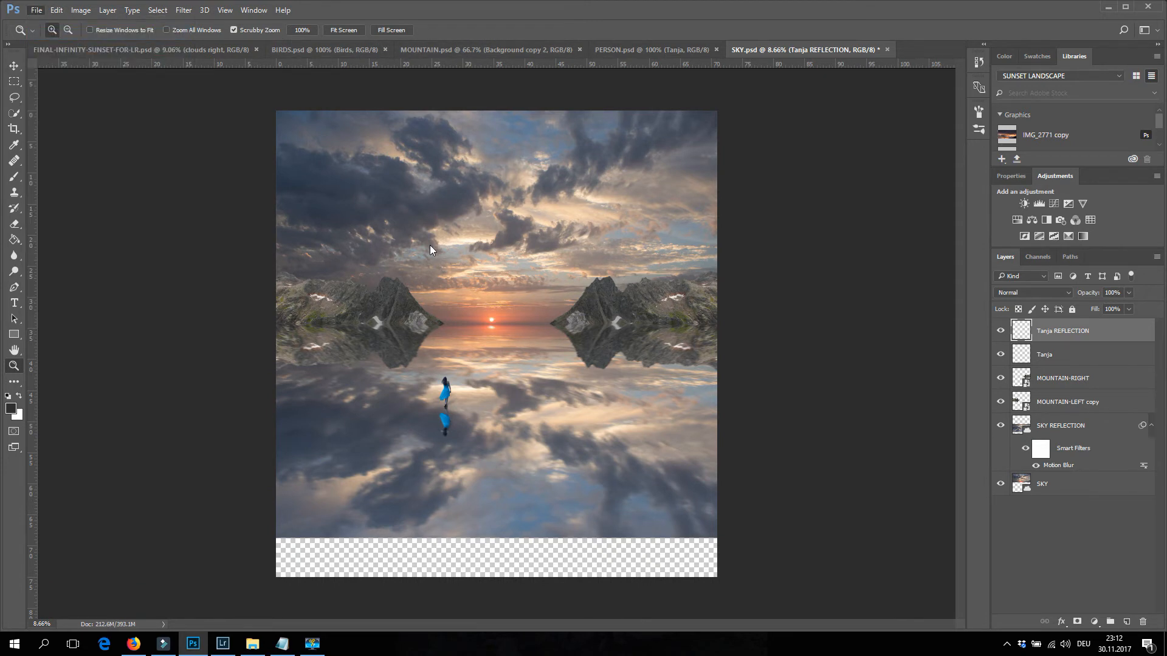
key("ctrl+o")
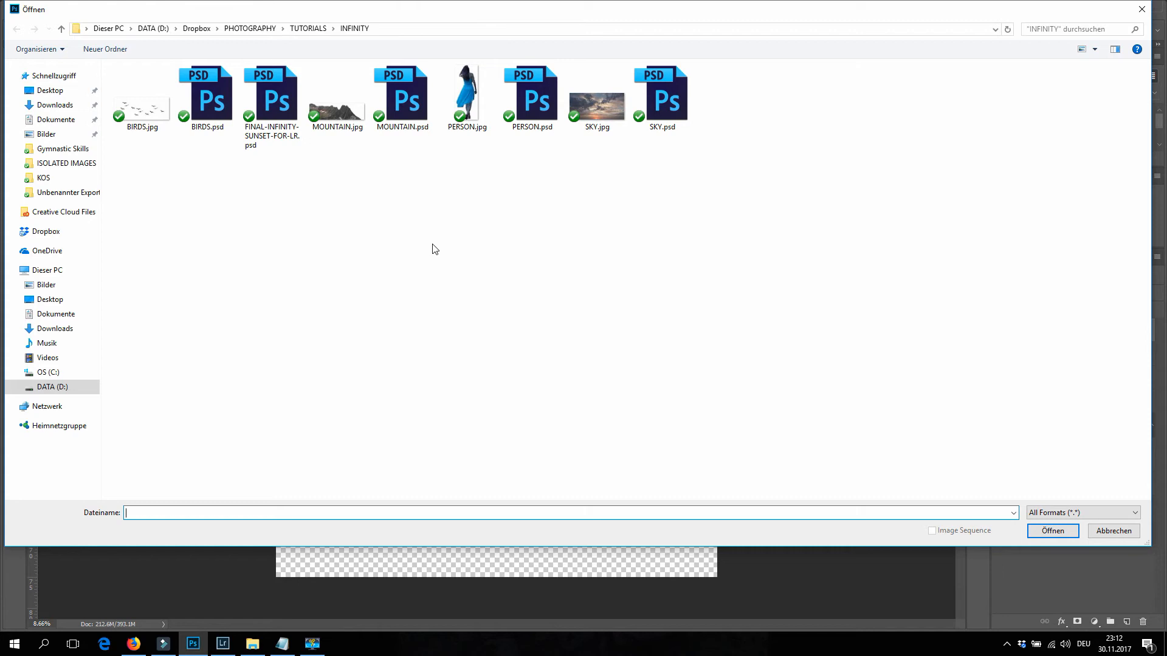
left_click(266, 32)
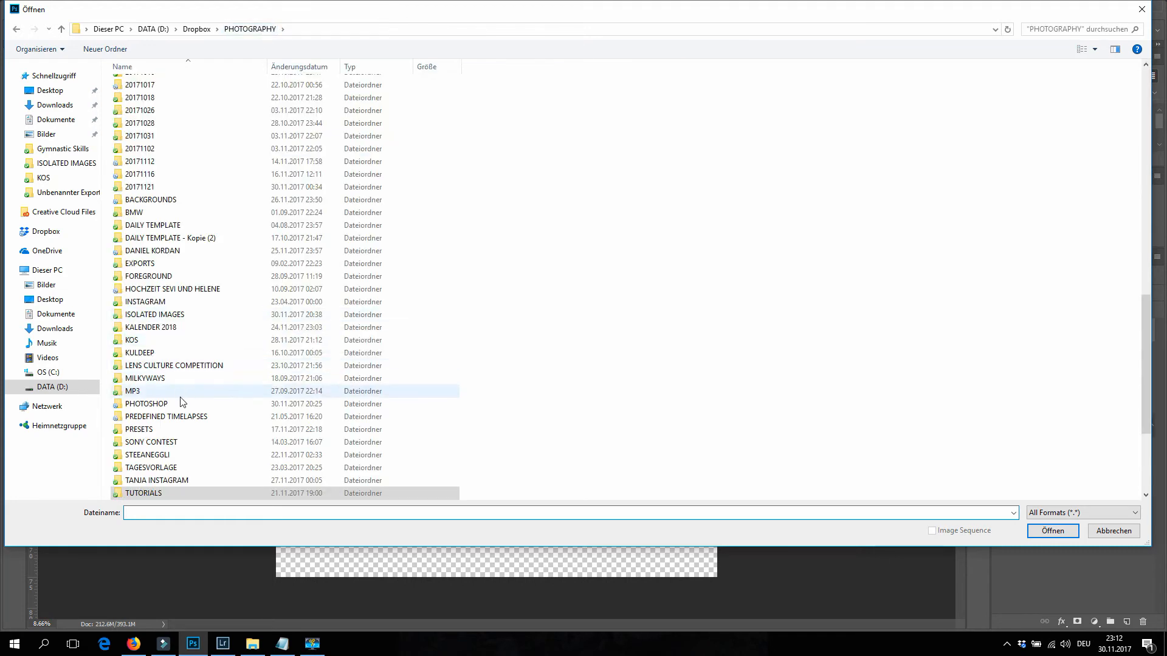
double_click(159, 316)
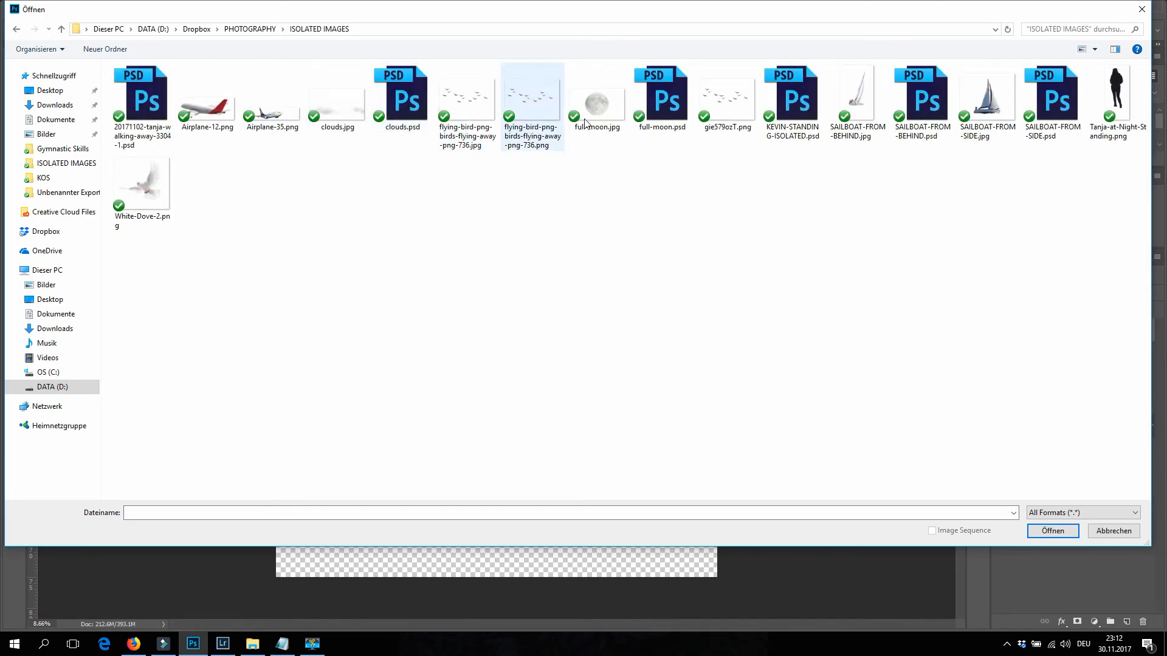
left_click(392, 102)
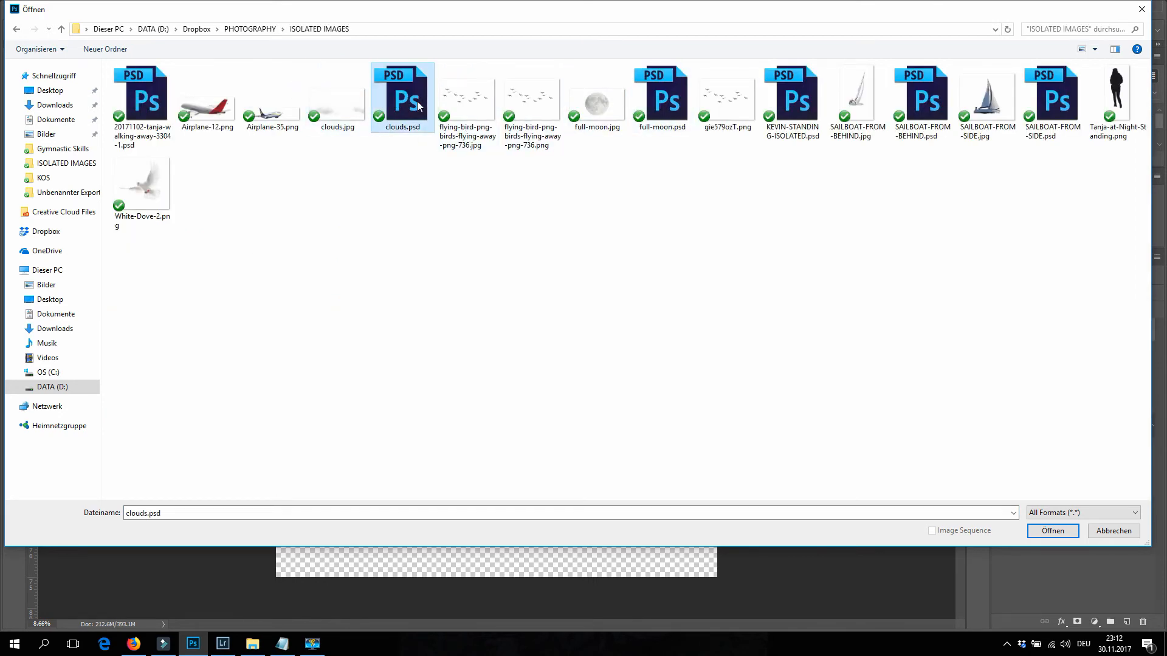
left_click(1053, 532)
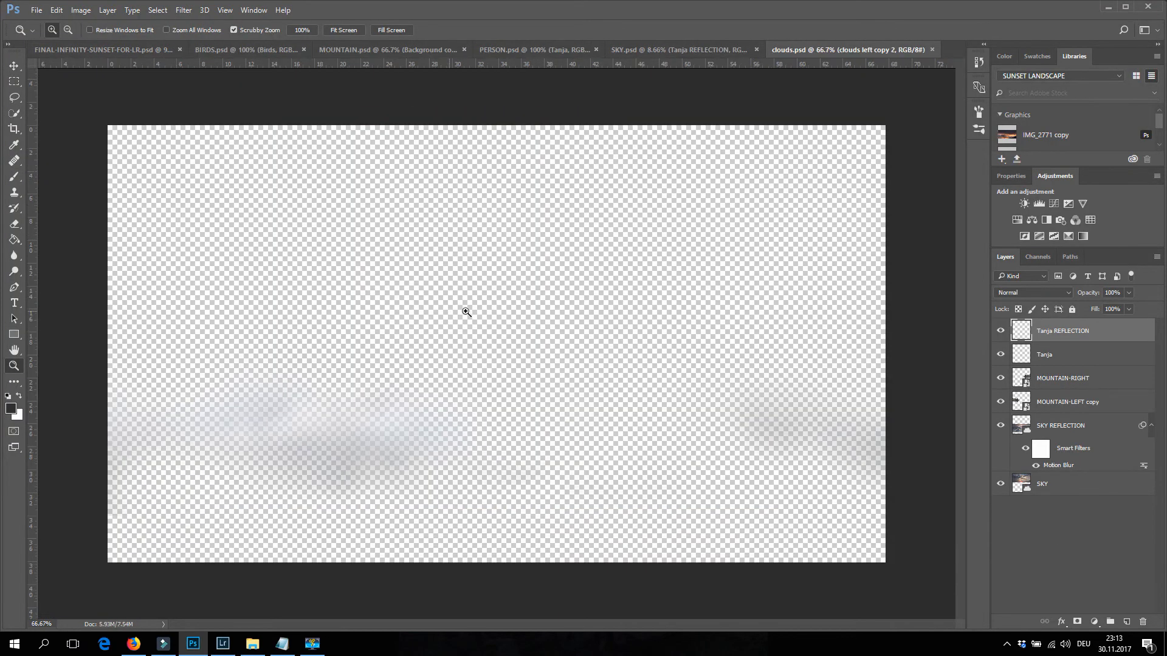
Bring the clouds left copy 2 layer from clouds.psd into SKY.psd, placing it over the left mountain
left_click(14, 65)
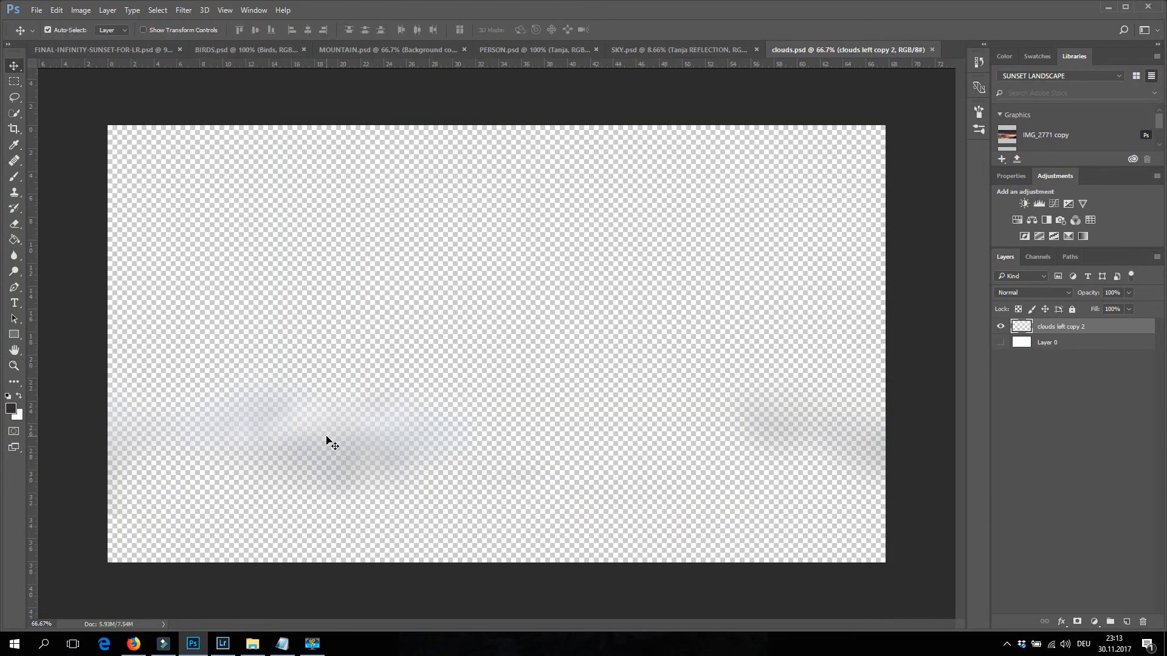
left_click_drag(402, 385, 414, 326)
key("ctrl")
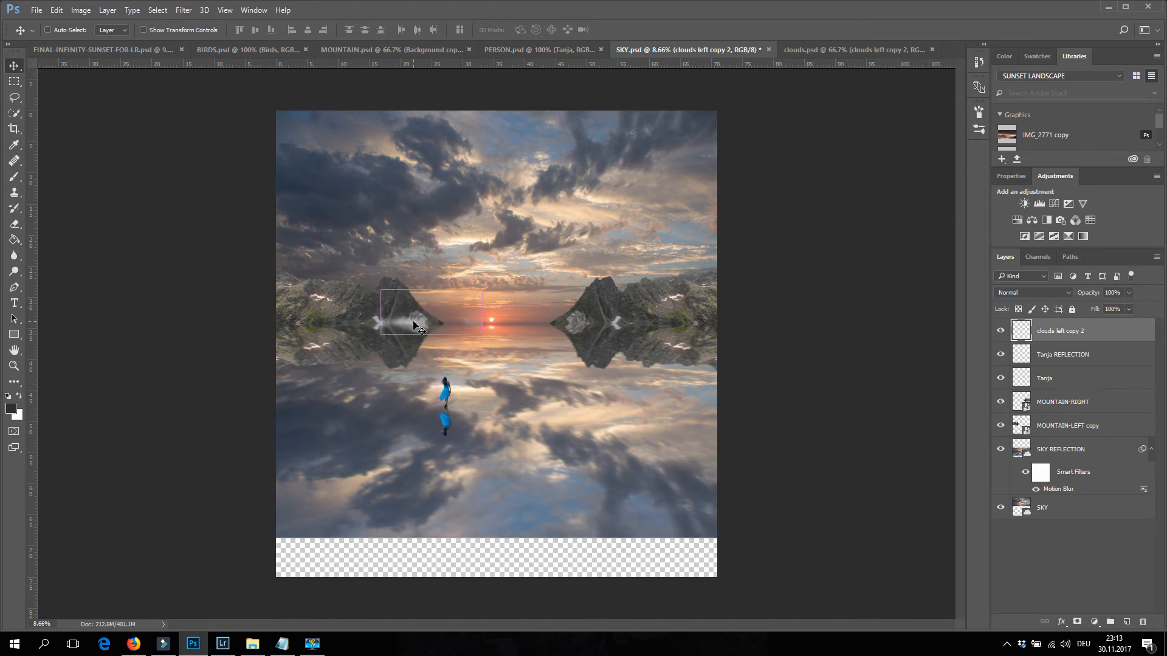
Scale the clouds layer to about 346% and position its mist along the waterline of the left mountain
key("ctrl+t")
left_click_drag(484, 290, 731, 179)
left_click_drag(505, 296, 418, 324)
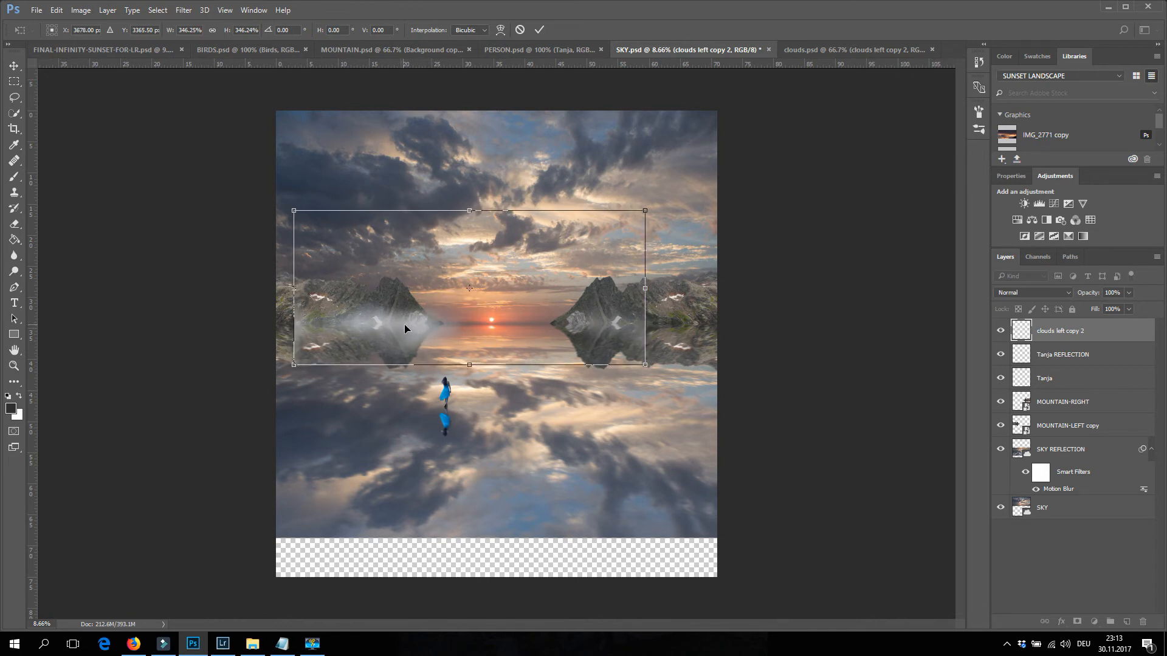
key("Return")
Rename the clouds layer as CLOUDS-LEFT
double_click(1069, 330)
type("CLOUDS")
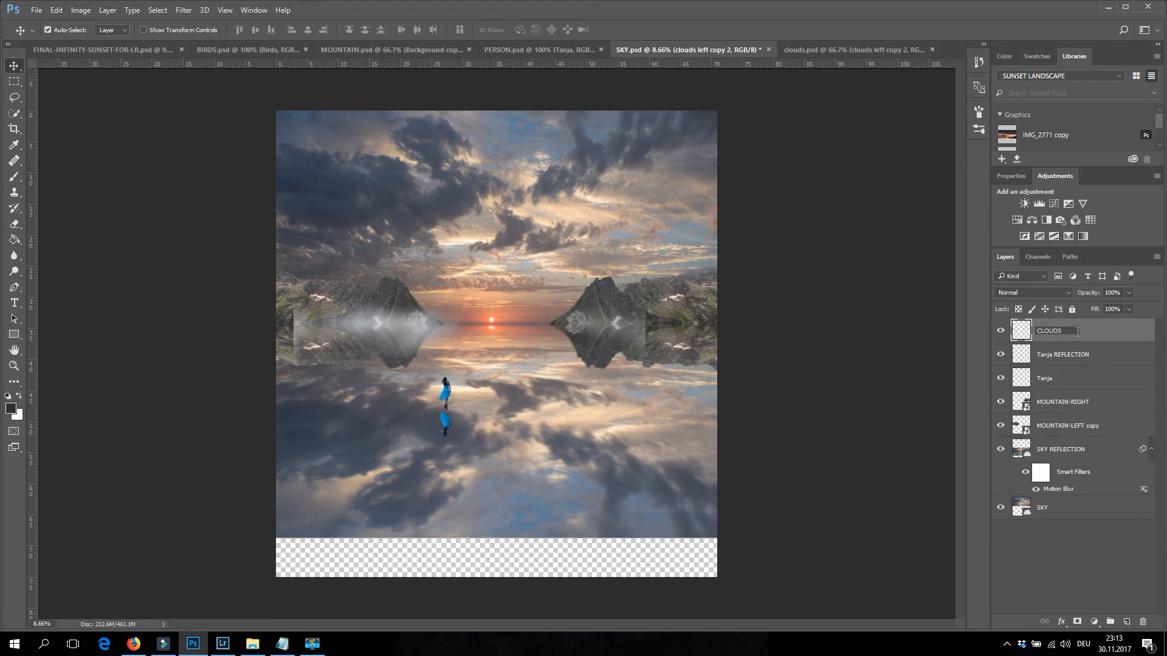
type("-LEFT")
key("Return")
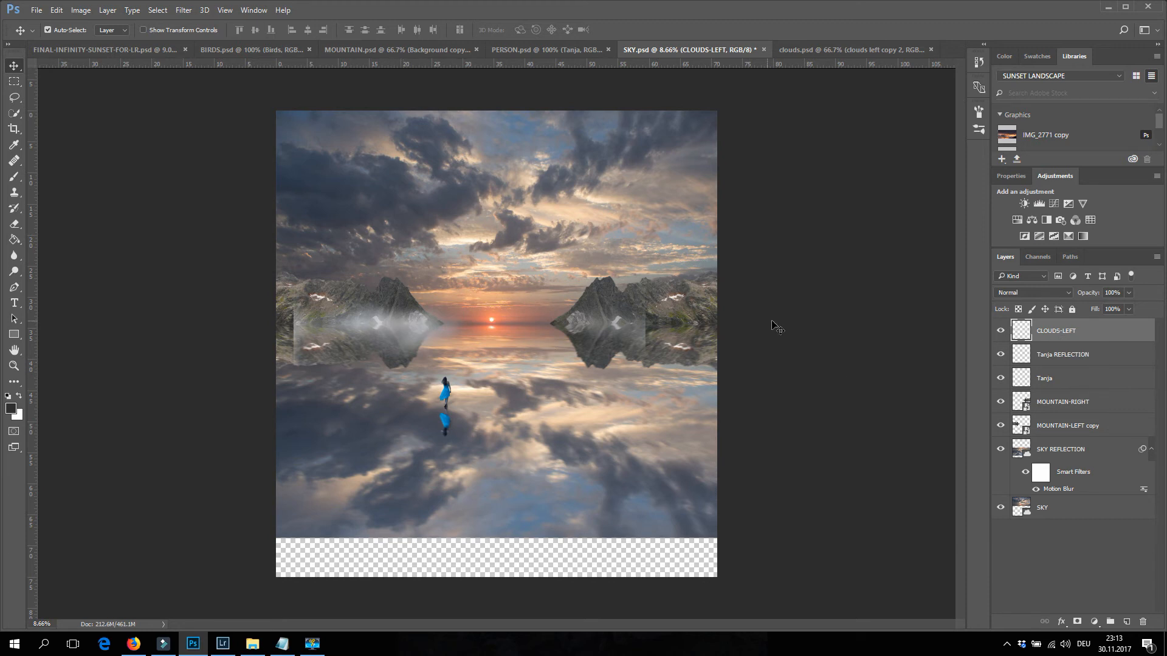
Erase the hard cloud edges over both mountains on CLOUDS-LEFT using the Brush tool in Clear mode, 67% opacity and 33% flow
left_click(15, 178)
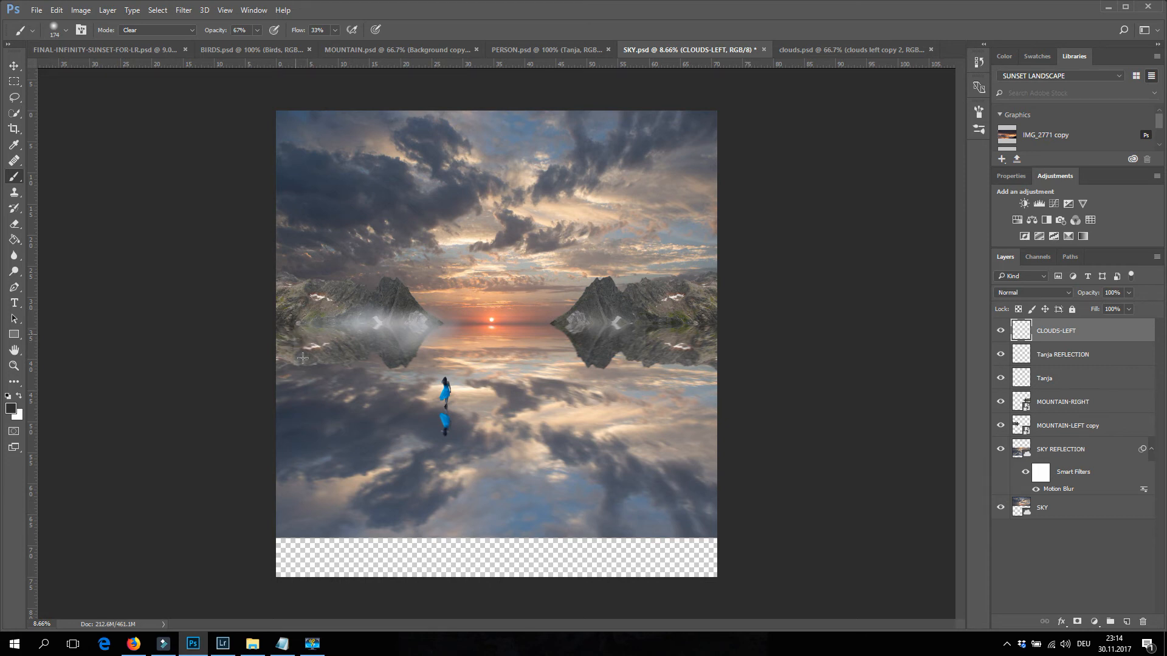
left_click(14, 66)
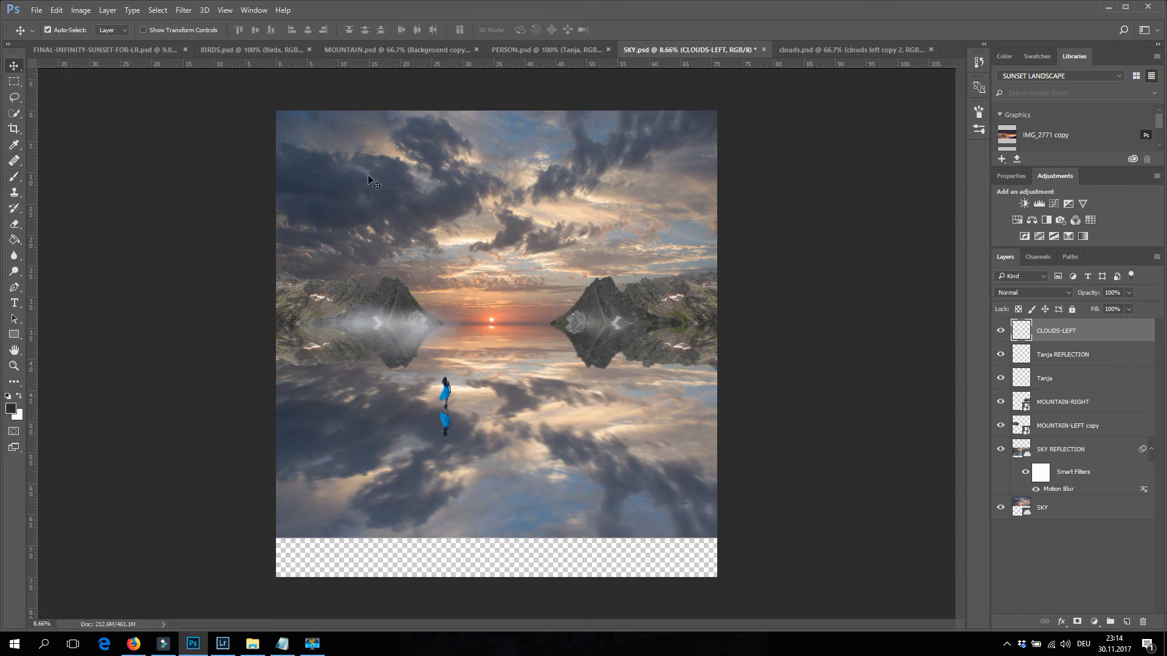
Duplicate the CLOUDS-LEFT layer as a new layer named CLOUDS-RIGHT
right_click(1058, 335)
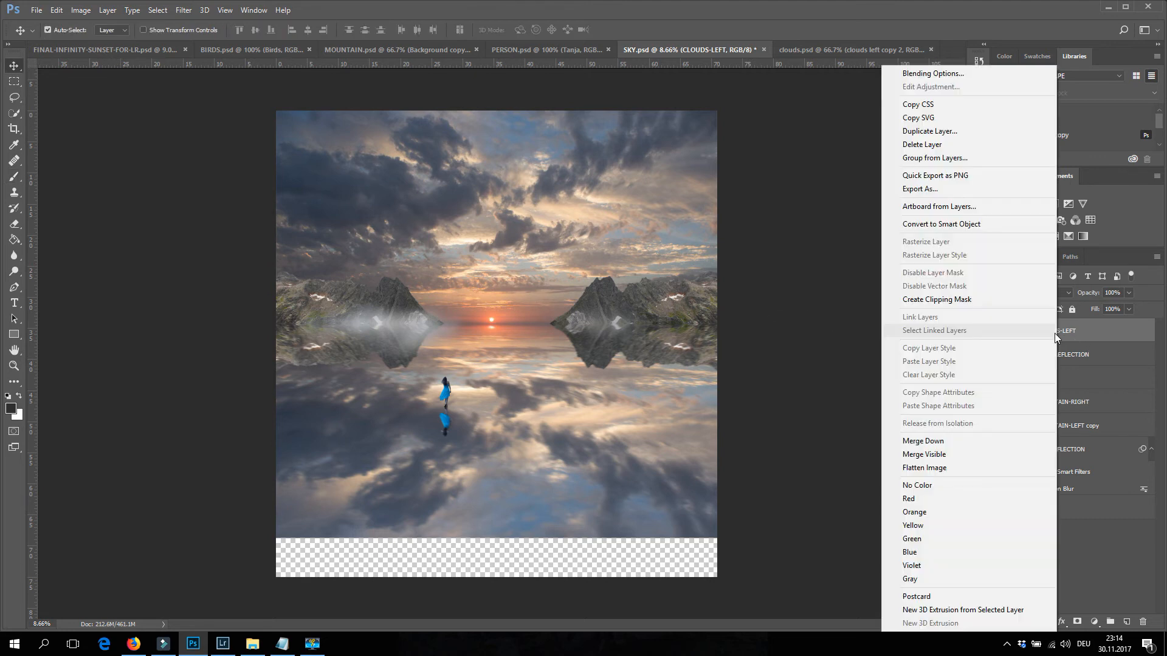
left_click(954, 132)
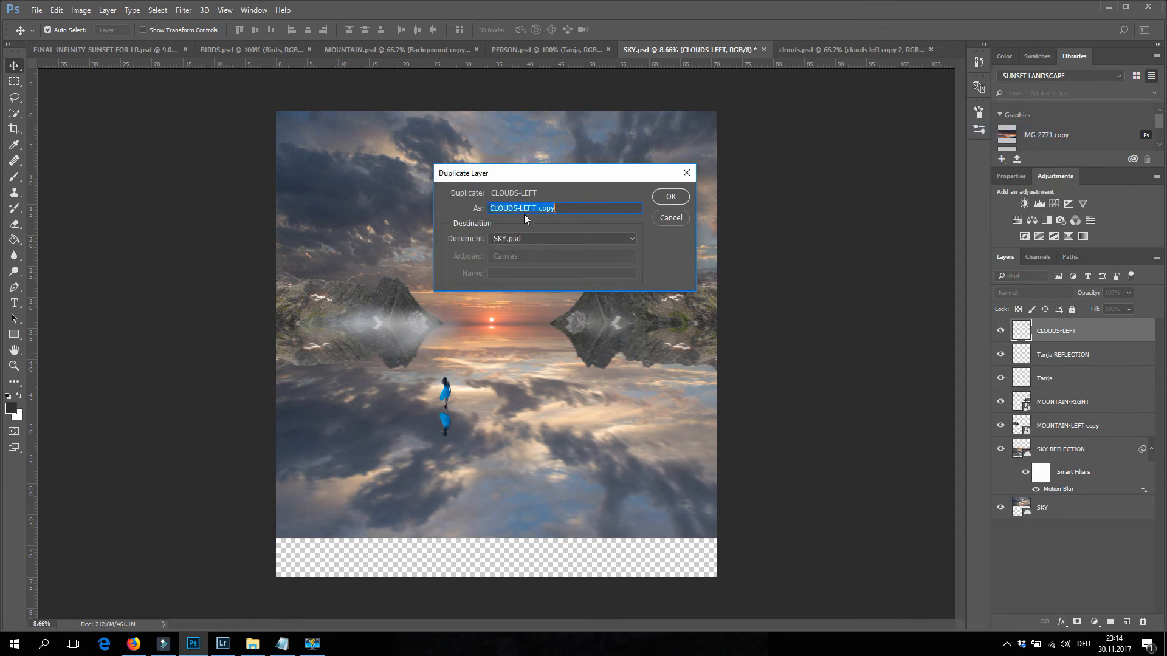
left_click_drag(522, 208, 630, 211)
type("RIGH")
key("Return")
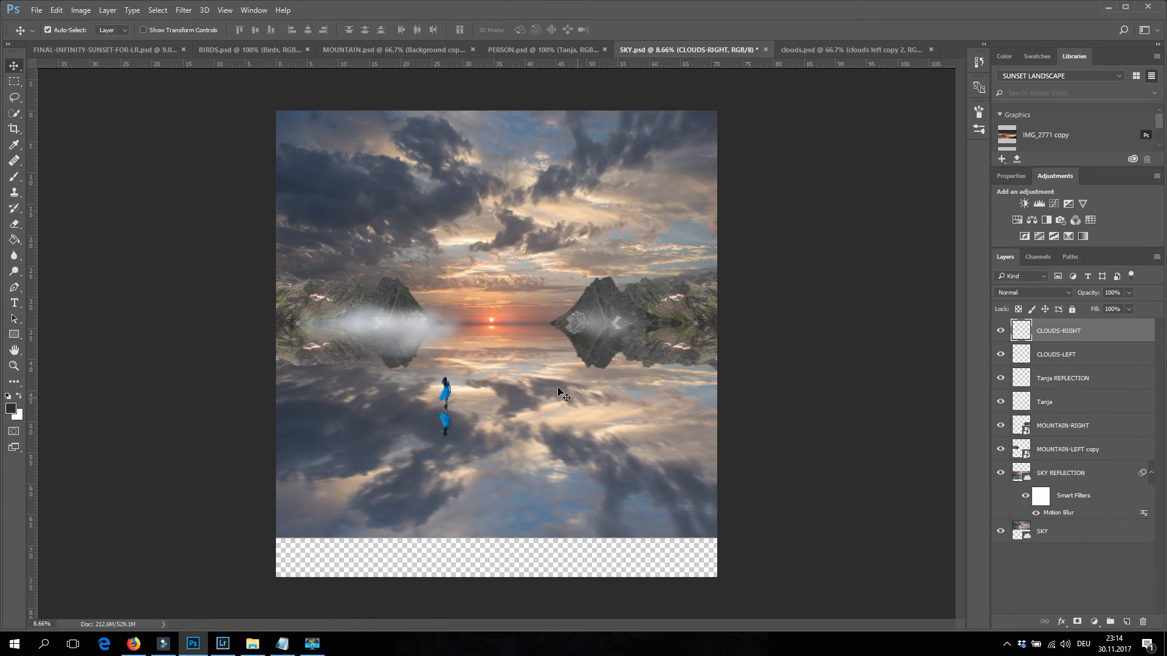
Flip the CLOUDS-RIGHT layer horizontally and move its mist over the waterline of the right mountain
key("ctrl+t")
right_click(400, 327)
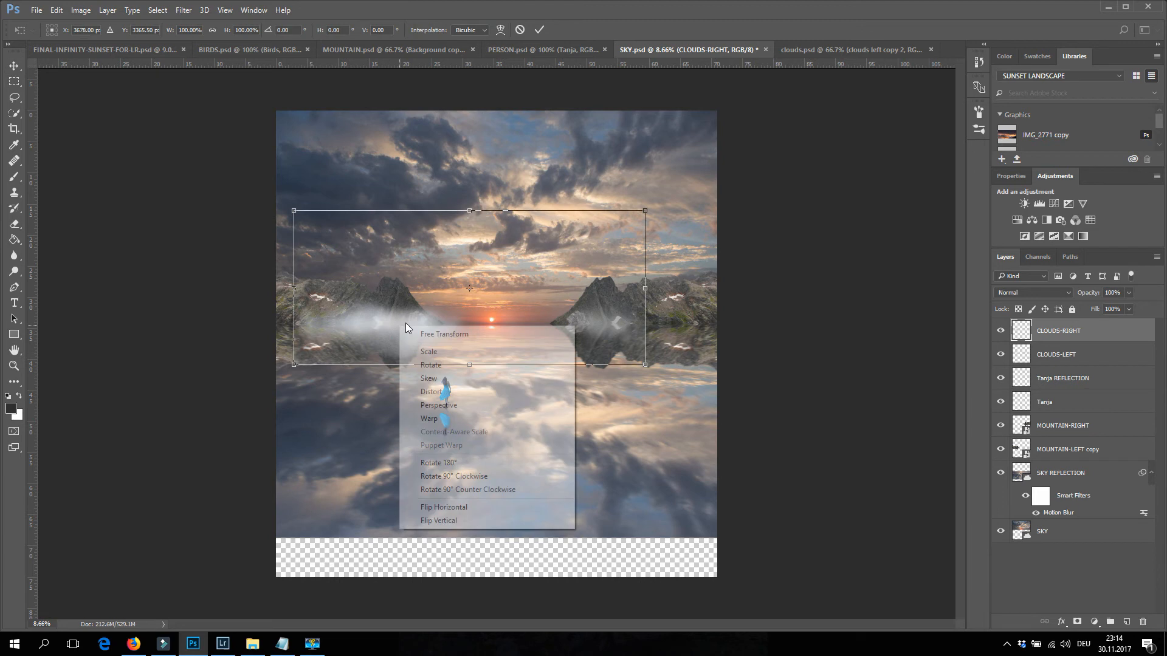
left_click(473, 508)
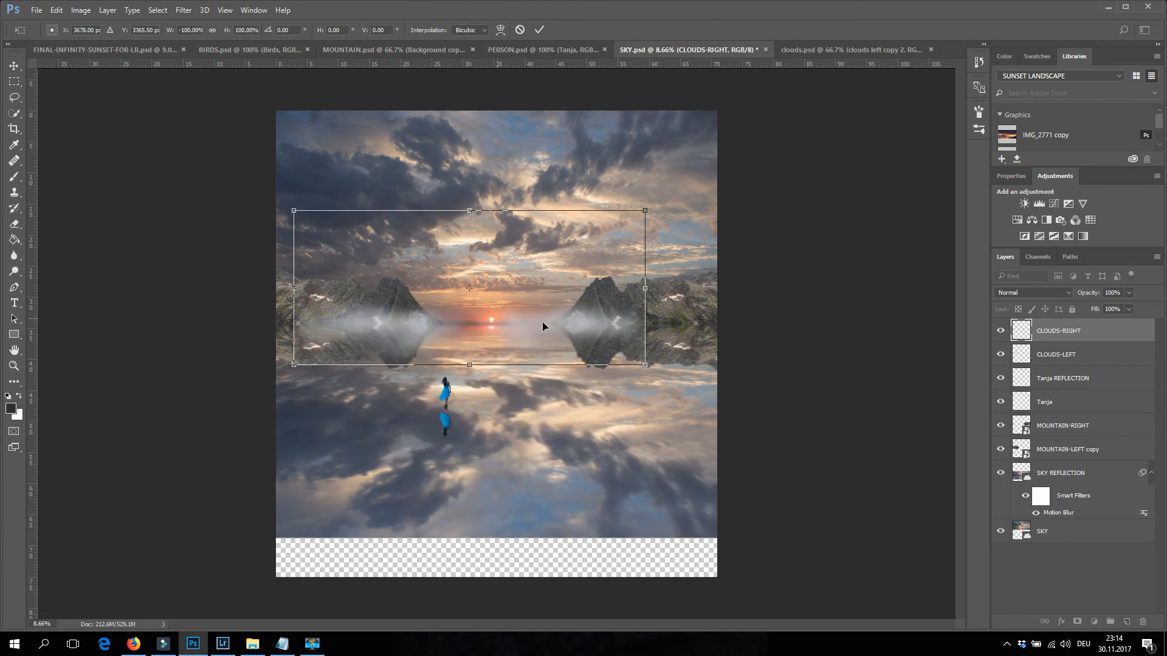
left_click_drag(429, 319, 502, 309)
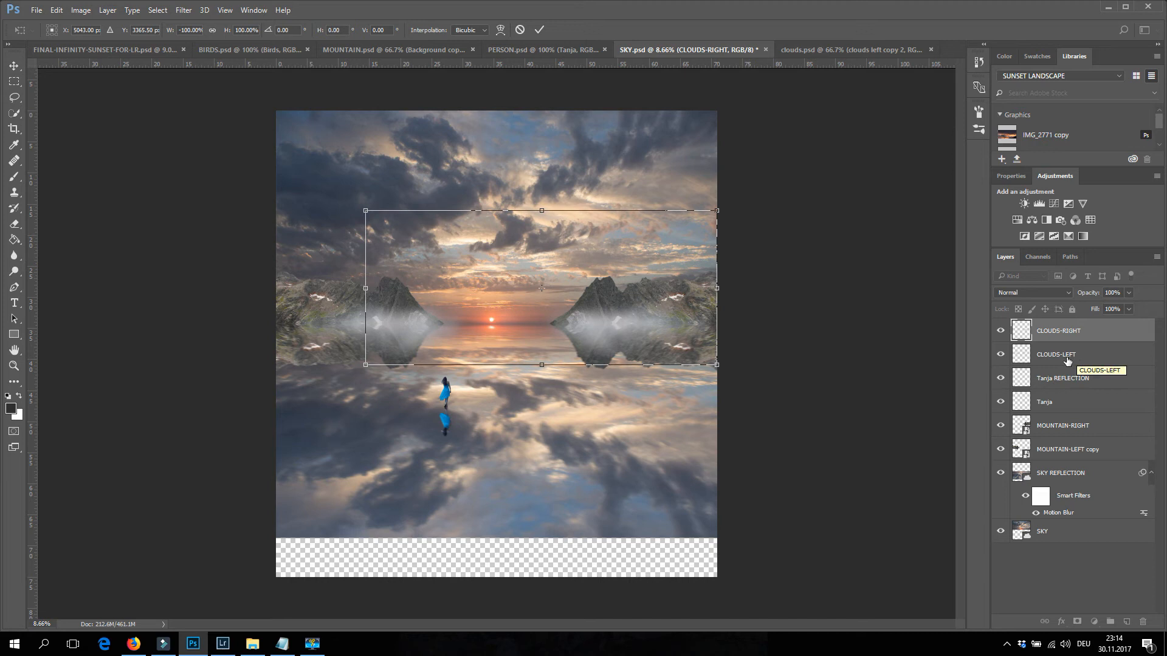
key("Return")
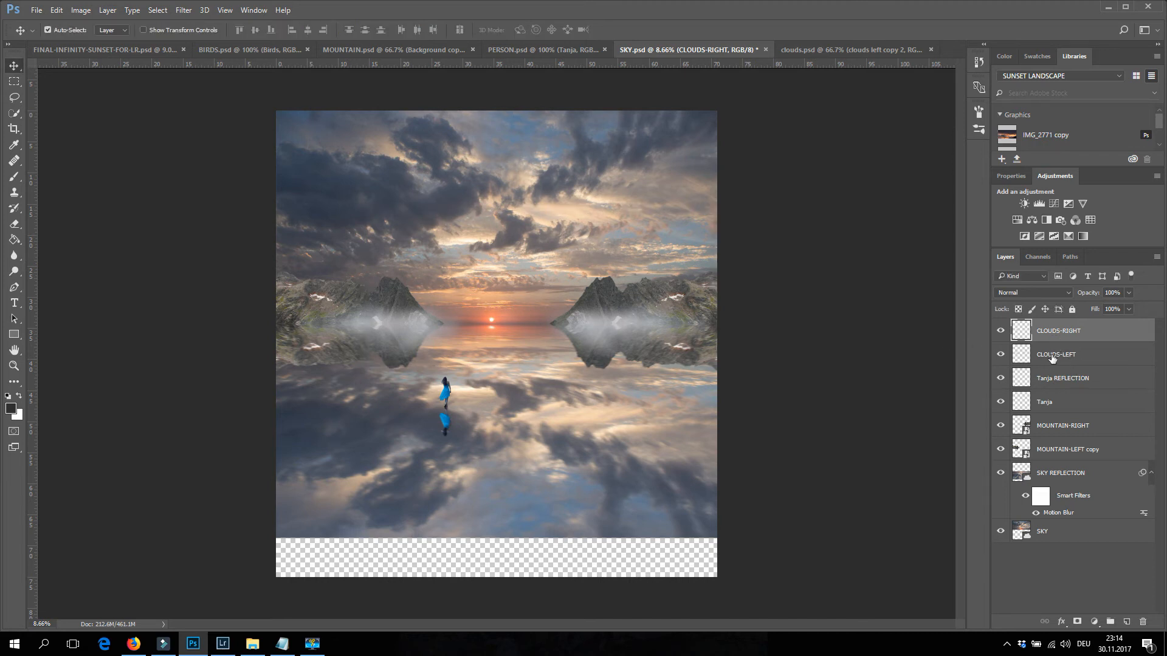
Combine the CLOUDS-RIGHT and CLOUDS-LEFT layers into a single smart object
left_click(1052, 359, "shift")
right_click(1052, 352)
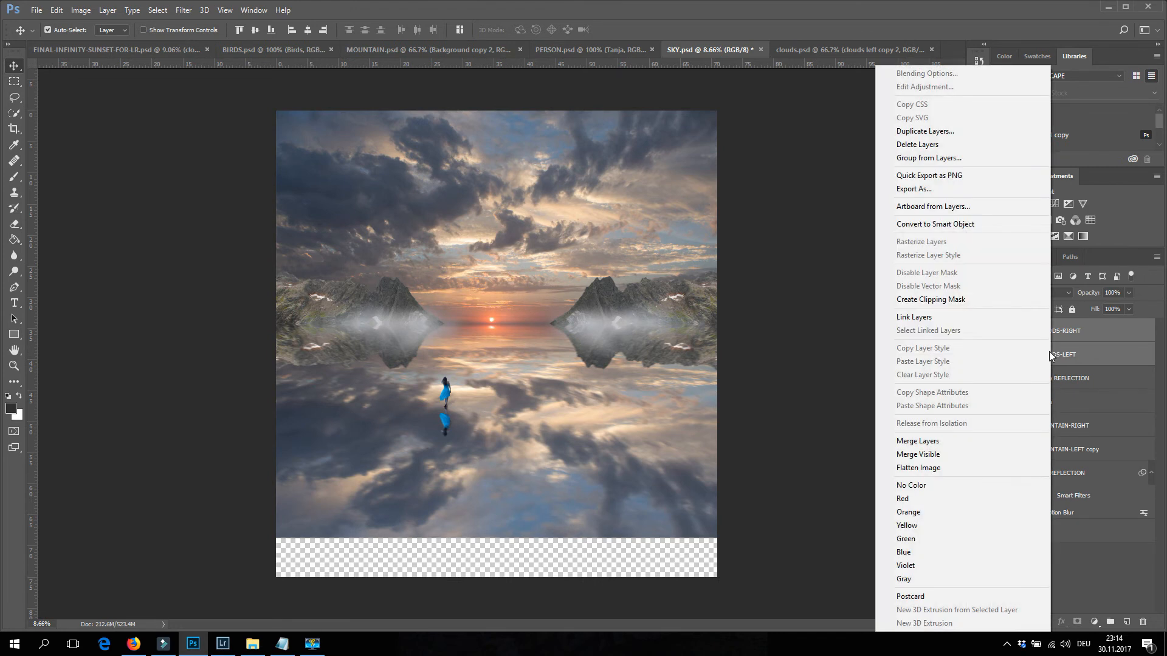
left_click(942, 226)
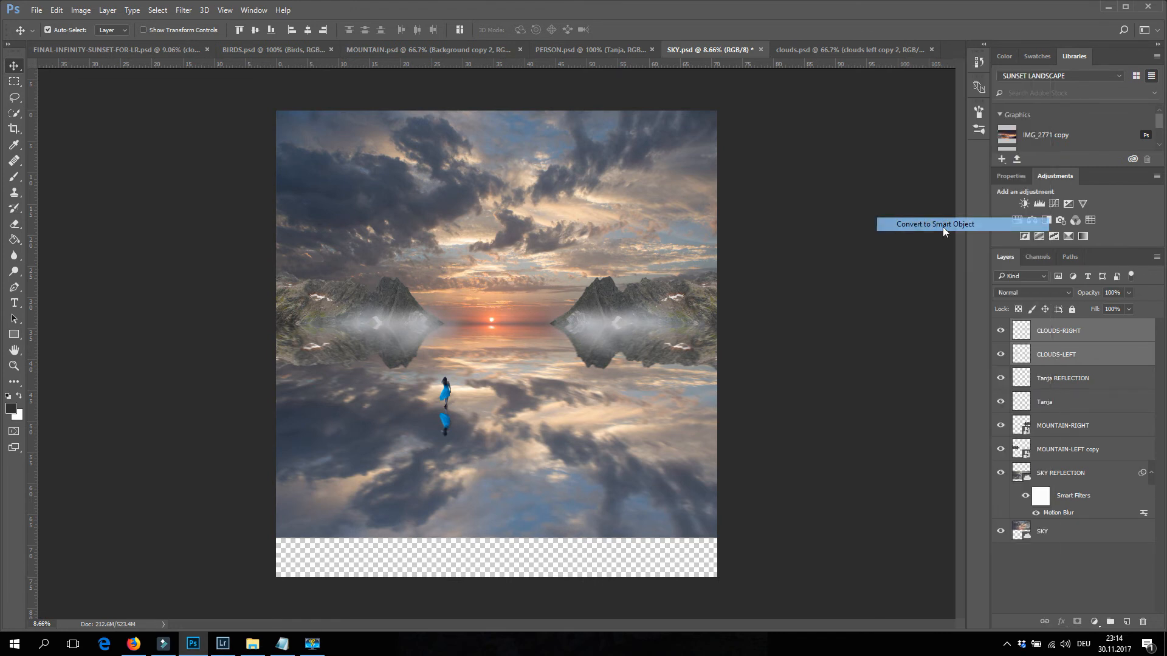
Duplicate the CLOUDS-RIGHT smart object as CLOUDS-RIGHT copy and shift the duplicate slightly upward to thicken the mist
right_click(1056, 334)
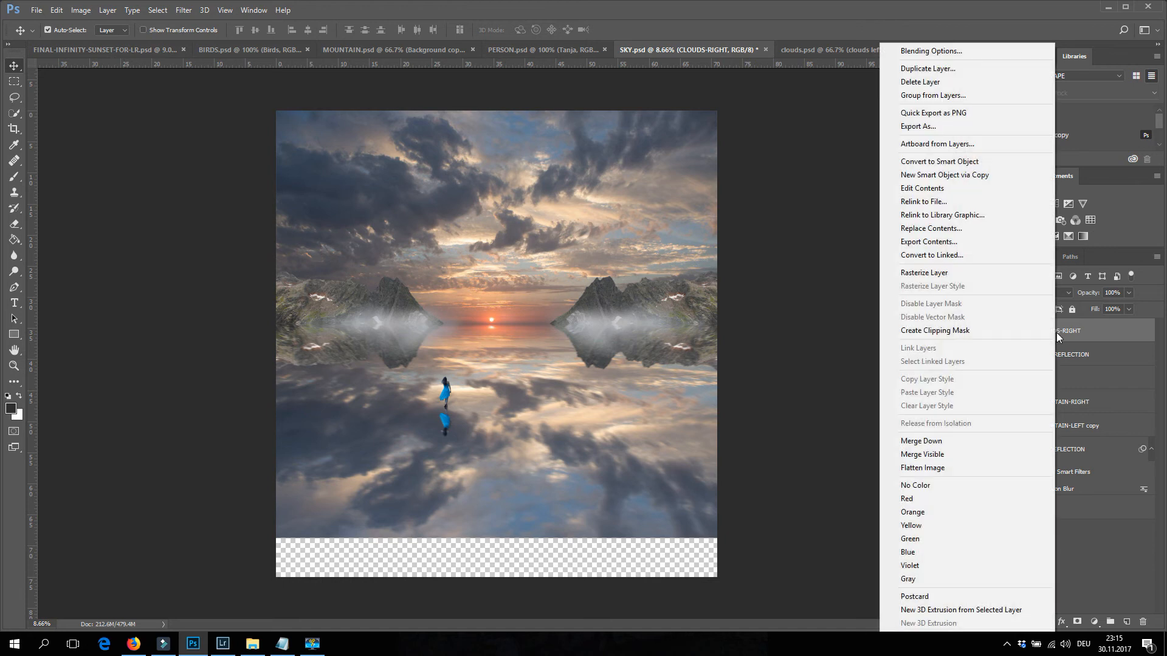
left_click(943, 69)
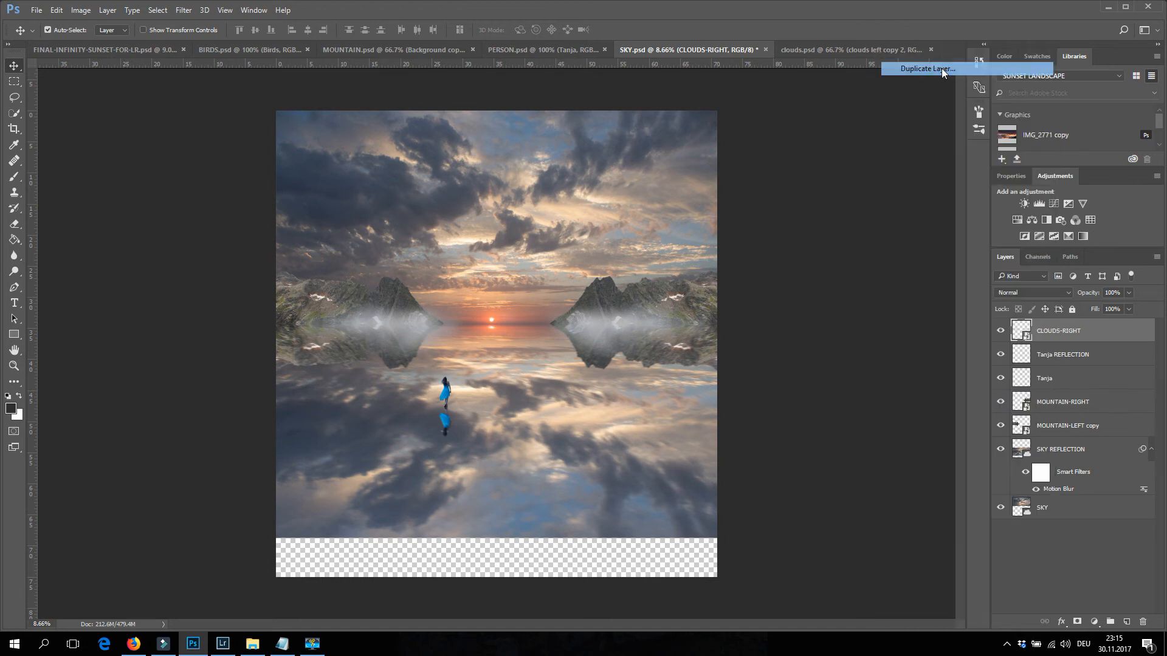
left_click(544, 209)
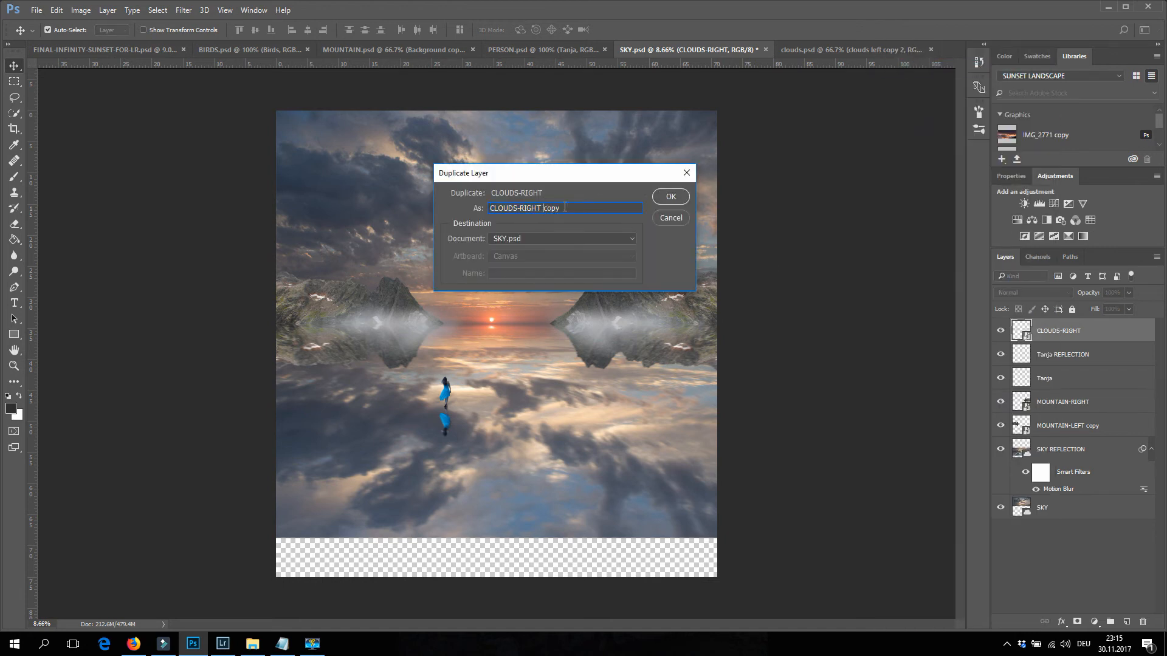
left_click(683, 202)
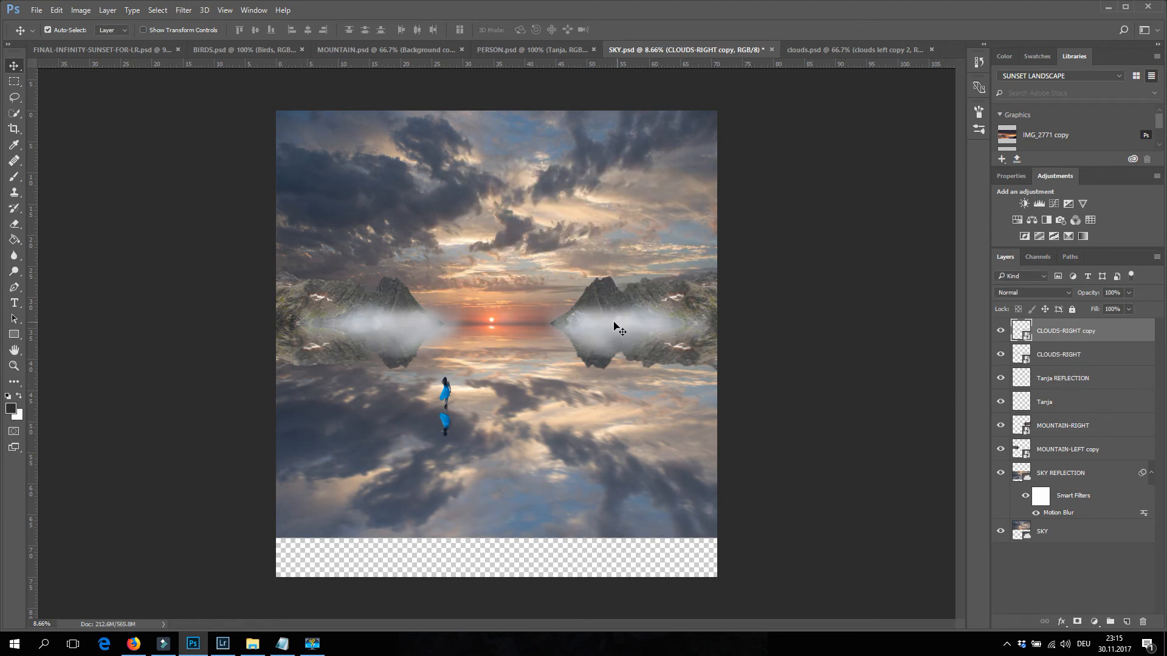
mouse_move(606, 328)
left_mouse_down()
mouse_move(579, 338)
mouse_move(571, 321)
mouse_move(542, 319)
mouse_move(552, 309)
mouse_move(583, 322)
mouse_move(601, 333)
mouse_move(600, 353)
mouse_move(595, 316)
left_mouse_up()
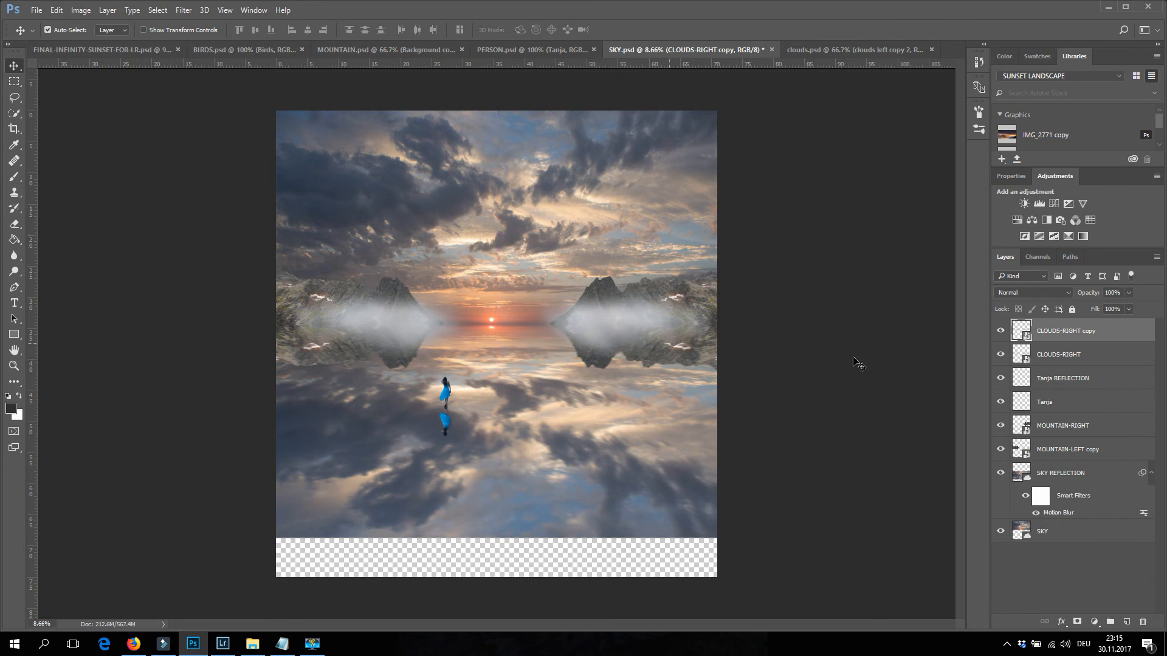
Crop both sides of the canvas evenly and remove the transparent strip below the reflection, leaving a height of about 67.6 cm
left_click(14, 130)
left_click_drag(278, 345, 311, 344)
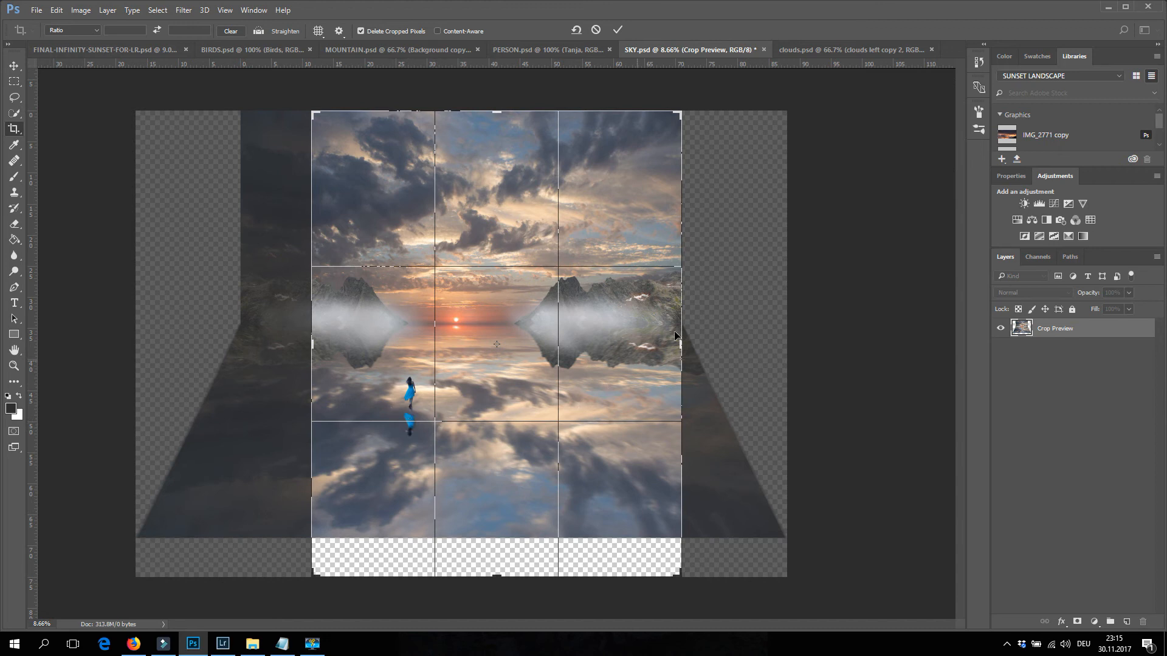
left_click_drag(680, 343, 647, 342)
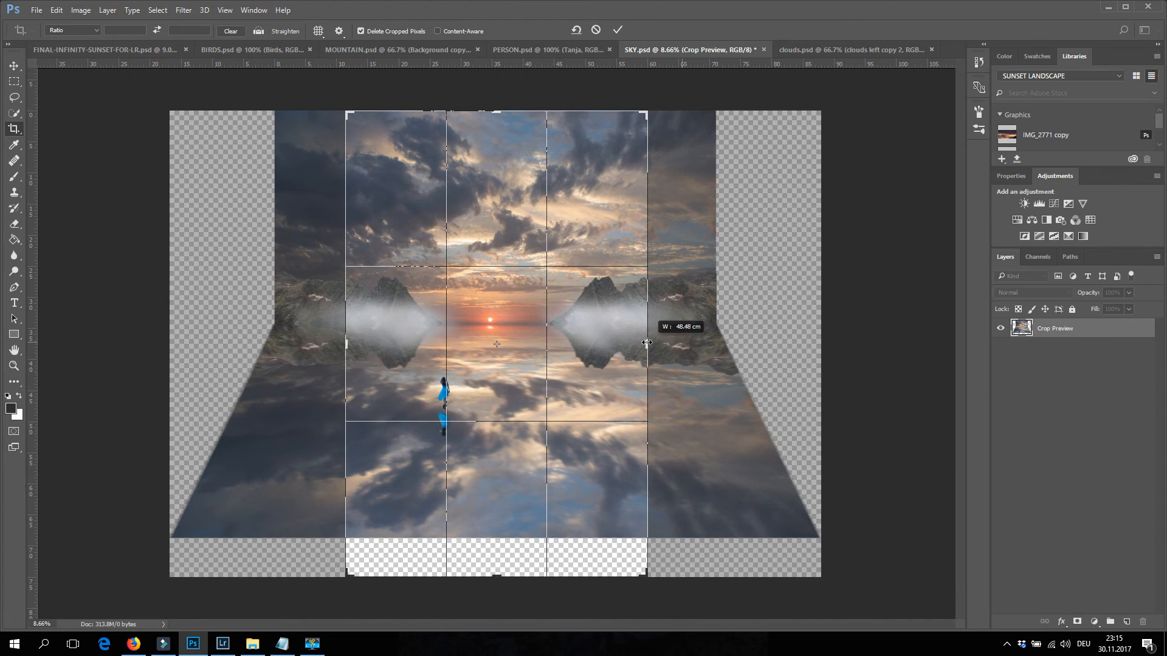
left_click_drag(646, 343, 646, 343)
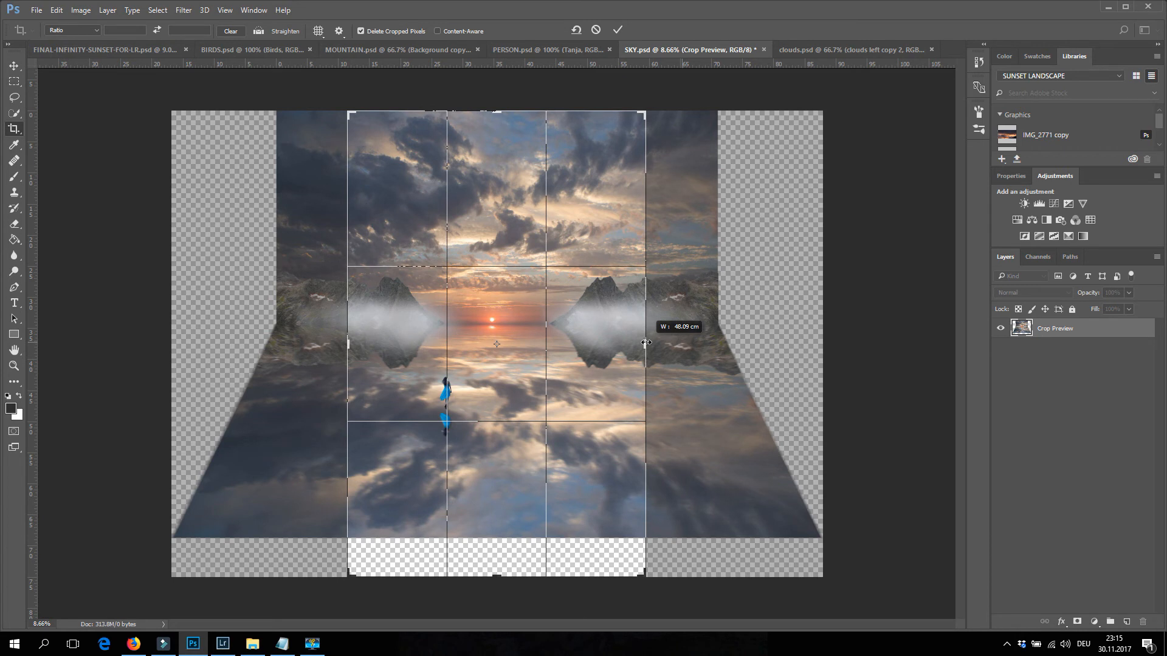
left_click_drag(646, 343, 649, 342)
left_click_drag(498, 576, 499, 556)
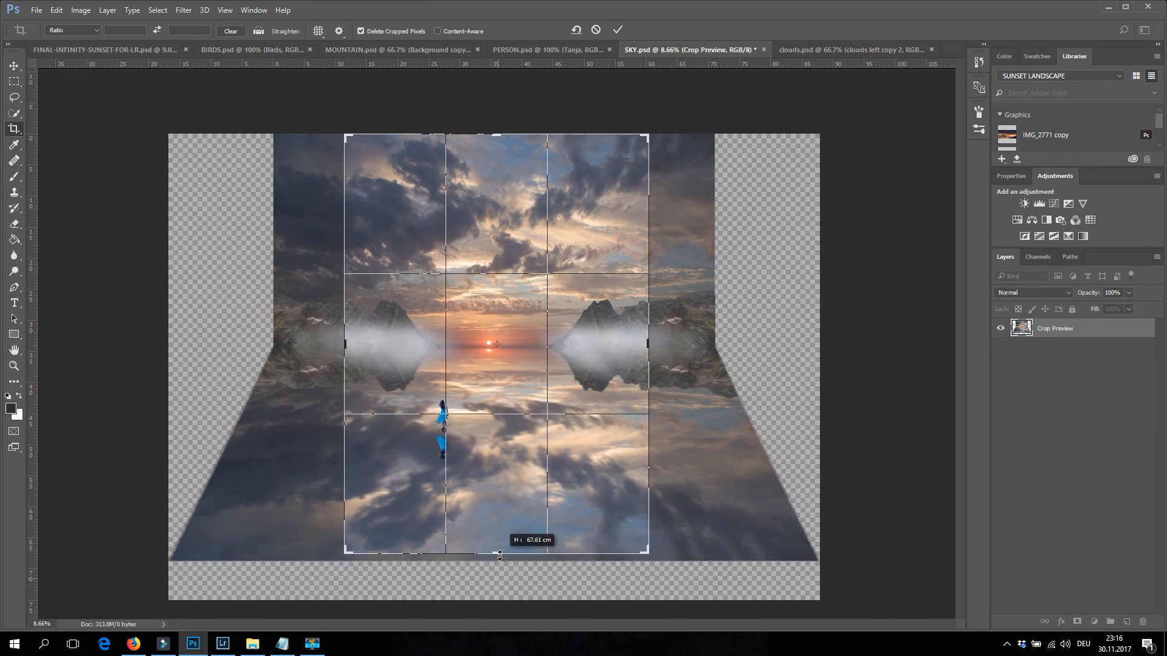
left_click_drag(500, 555, 501, 555)
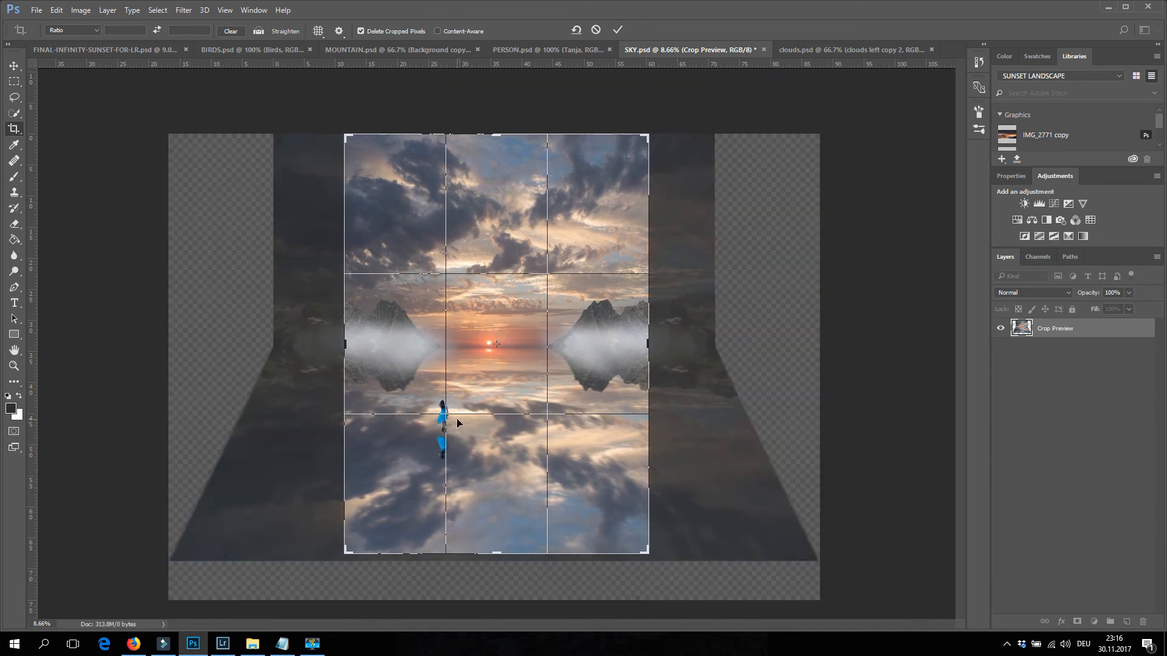
key("Return")
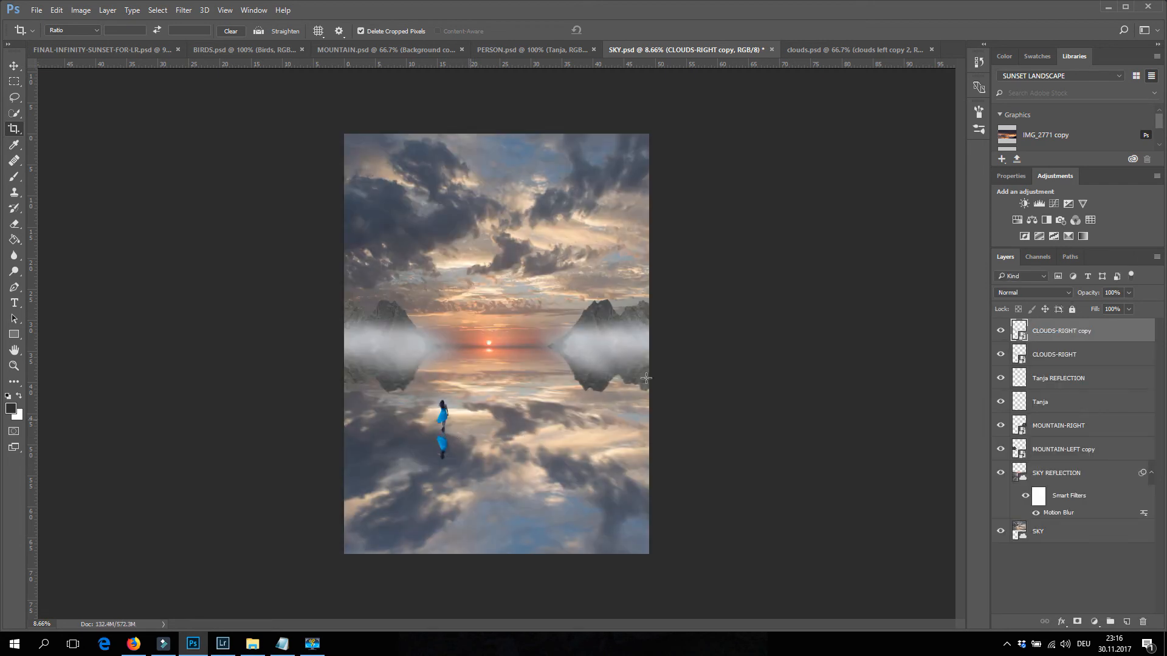
Select the person layer together with its reflection layer and move both slightly right toward the sun
left_click(1050, 405)
left_click(1055, 382, "ctrl")
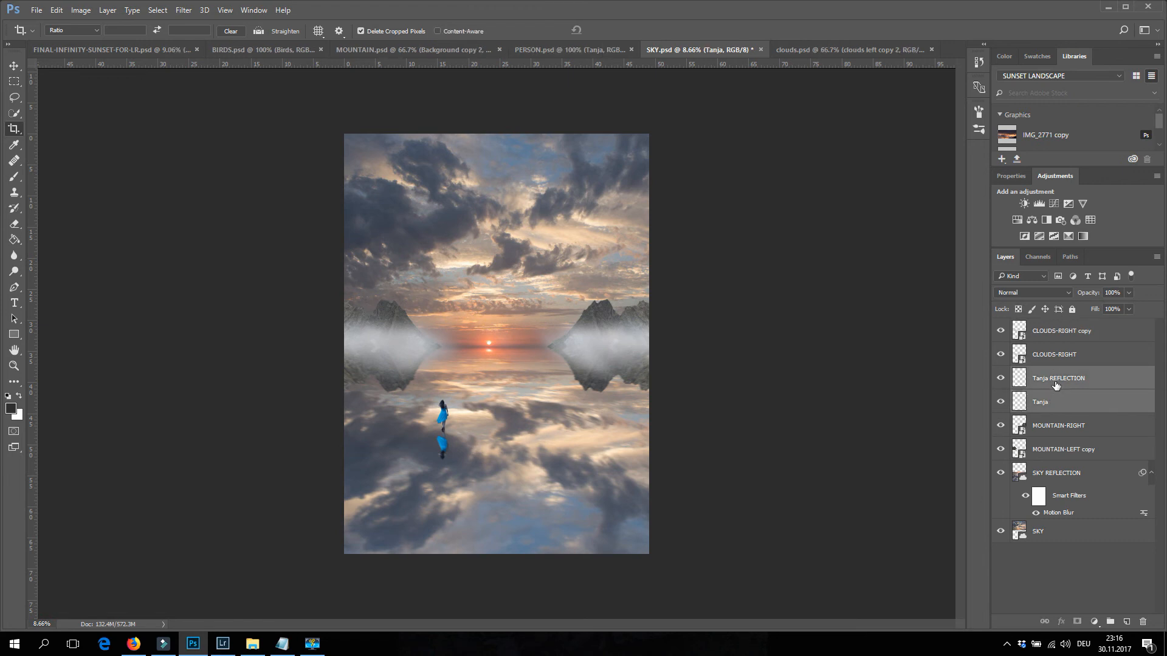
left_click(12, 66)
mouse_move(447, 414)
left_mouse_down()
mouse_move(456, 401)
mouse_move(454, 416)
left_mouse_up()
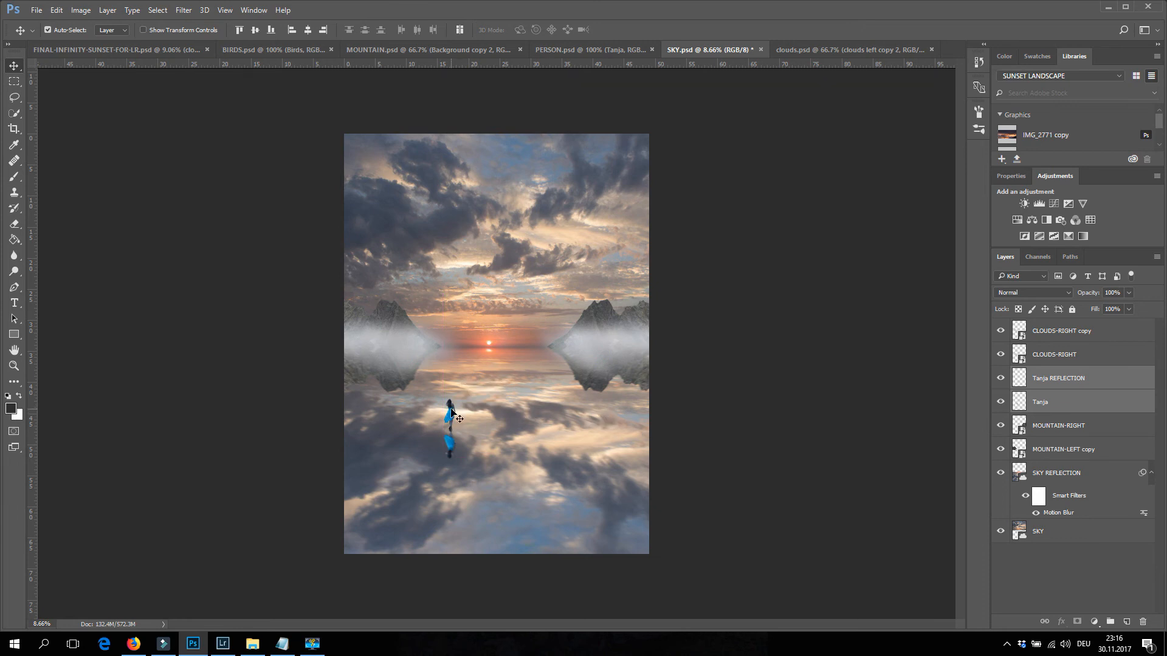
left_click_drag(451, 413, 454, 410)
Crop the canvas tighter, trimming a little off the lower edge and both sides around the mountains
left_click(13, 128)
left_click_drag(496, 554, 500, 544)
left_click_drag(346, 344, 360, 344)
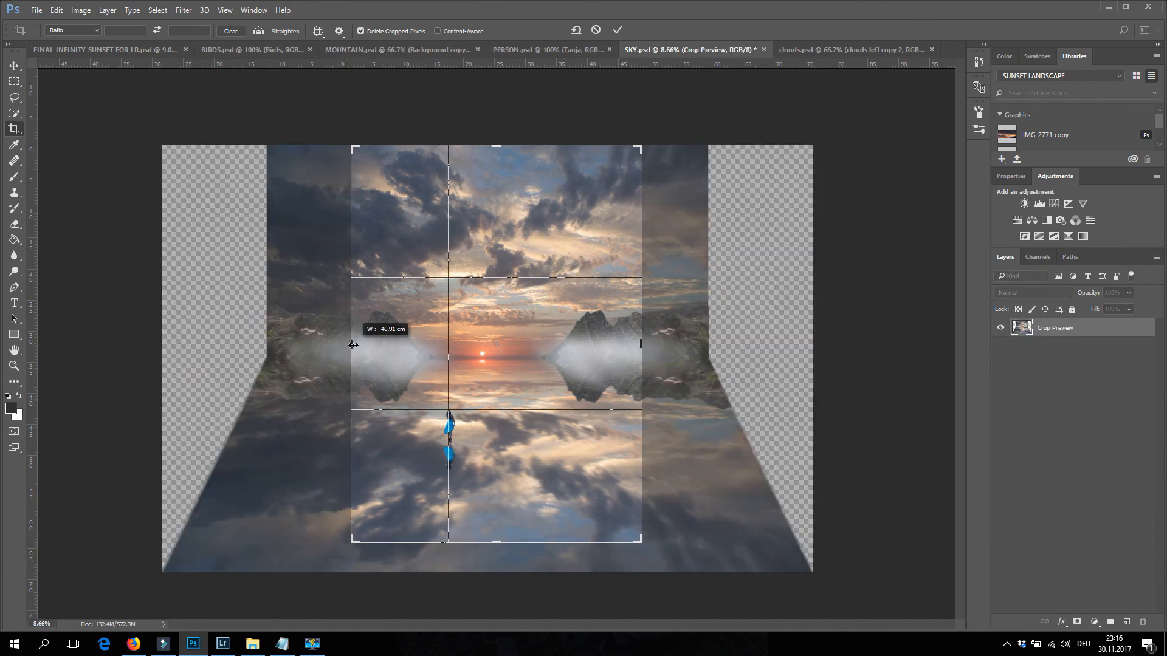
left_click_drag(642, 341, 637, 342)
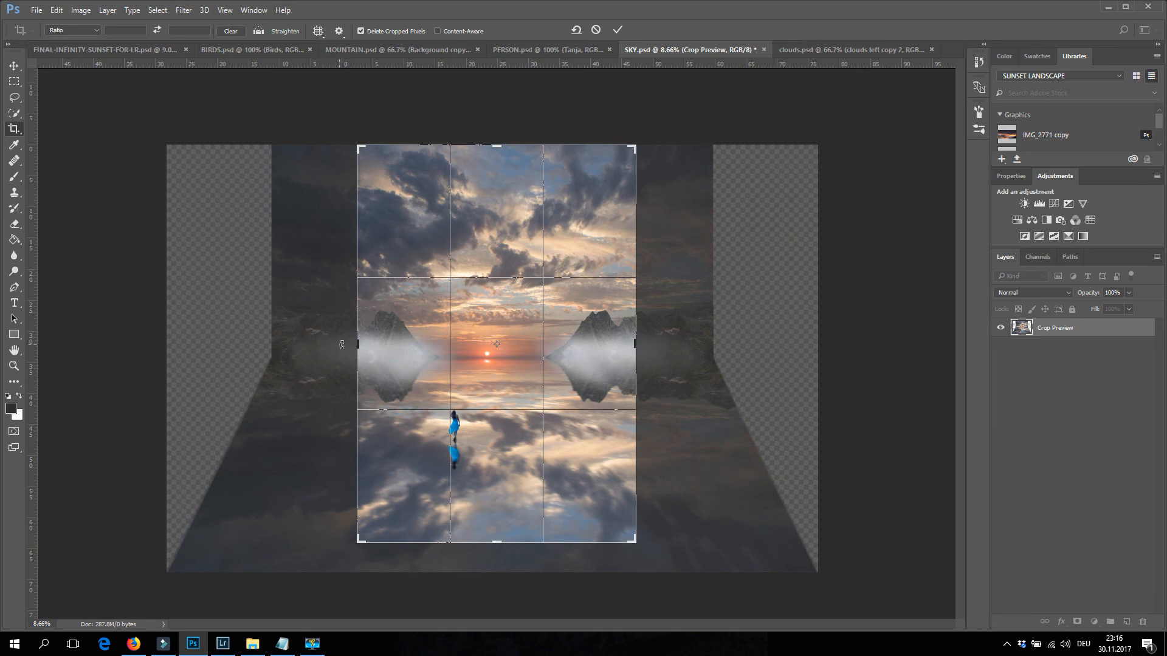
left_click_drag(354, 344, 350, 345)
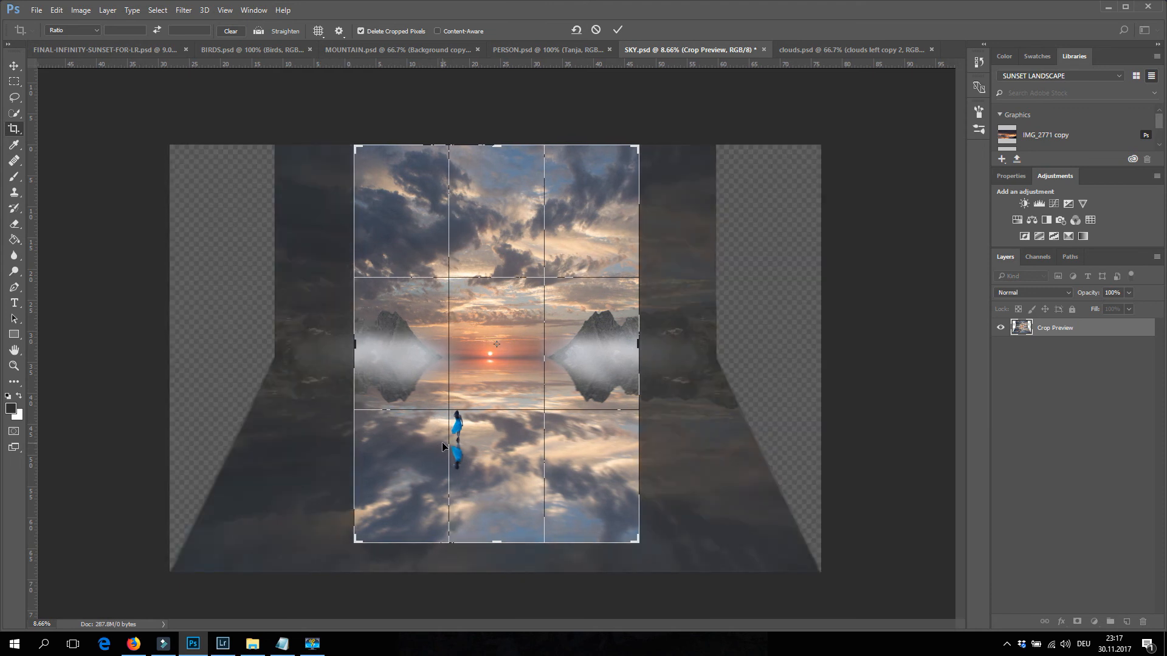
key("Return")
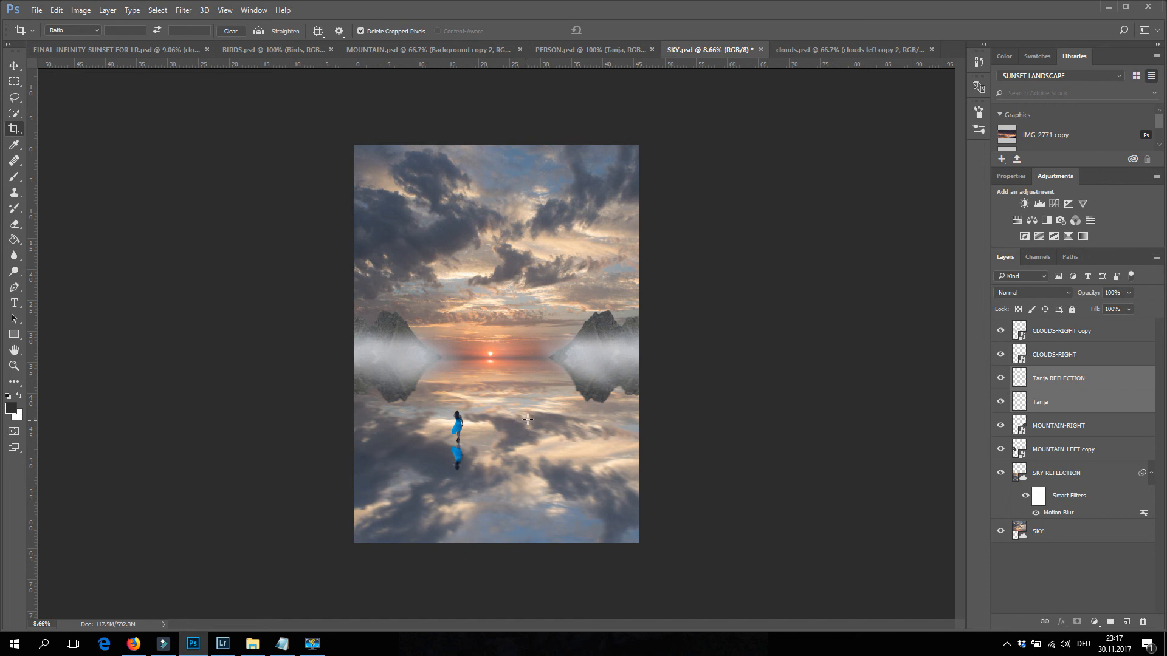
Copy the Birds layer from BIRDS.psd into the SKY.psd composite
left_click(276, 49)
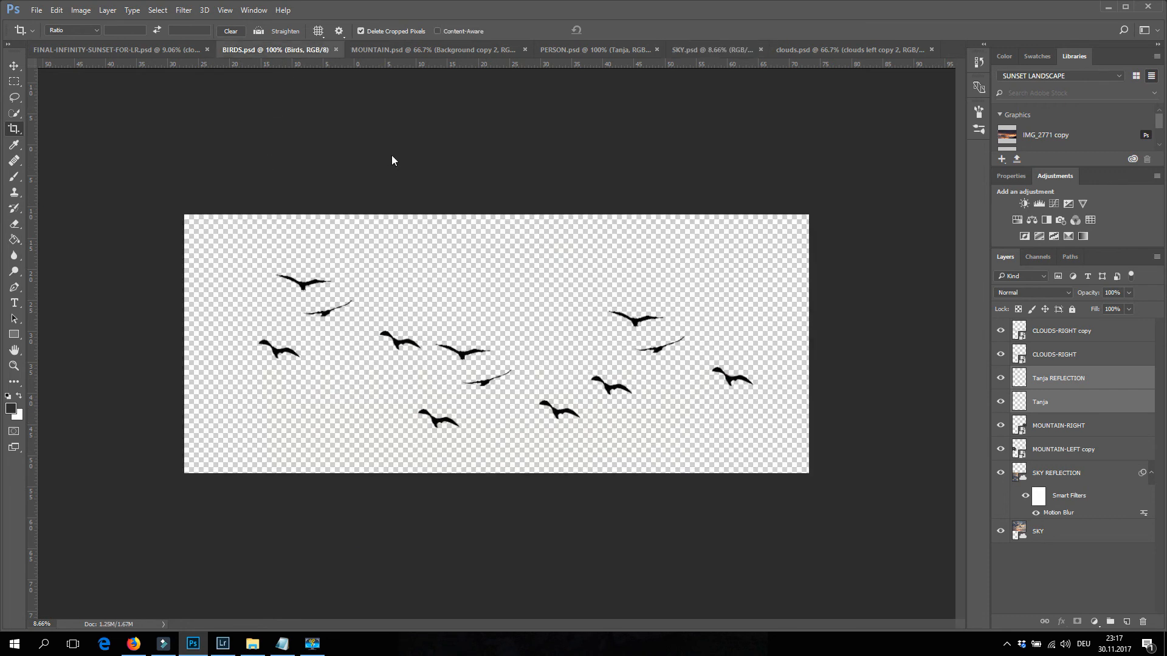
key("v")
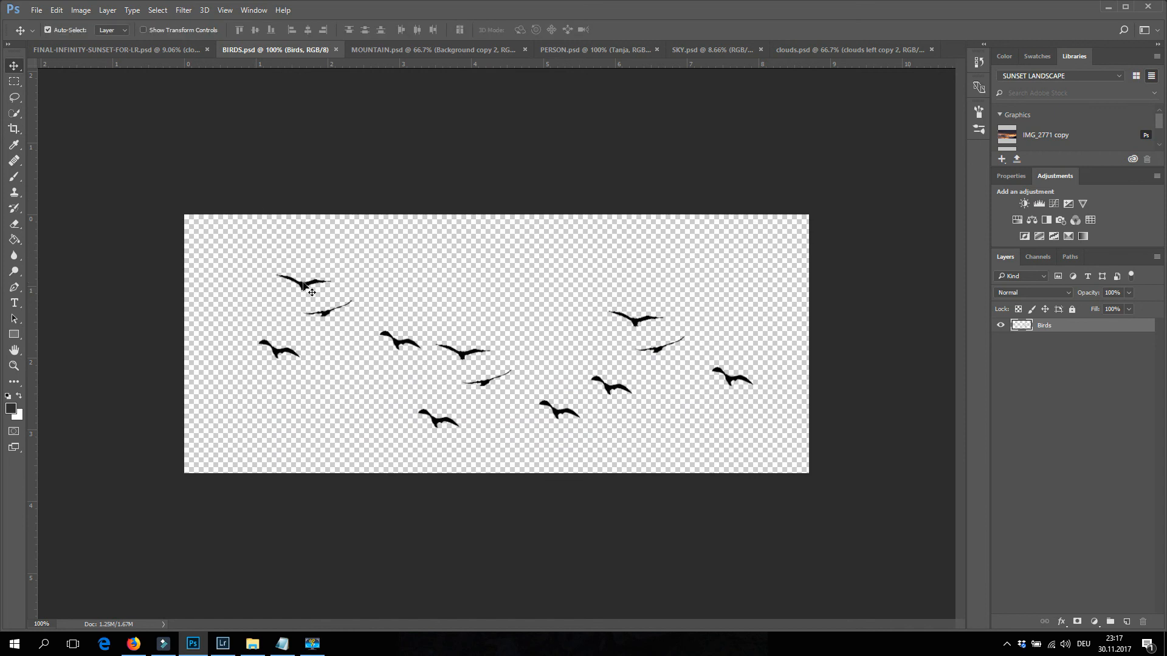
left_click_drag(389, 251, 530, 272)
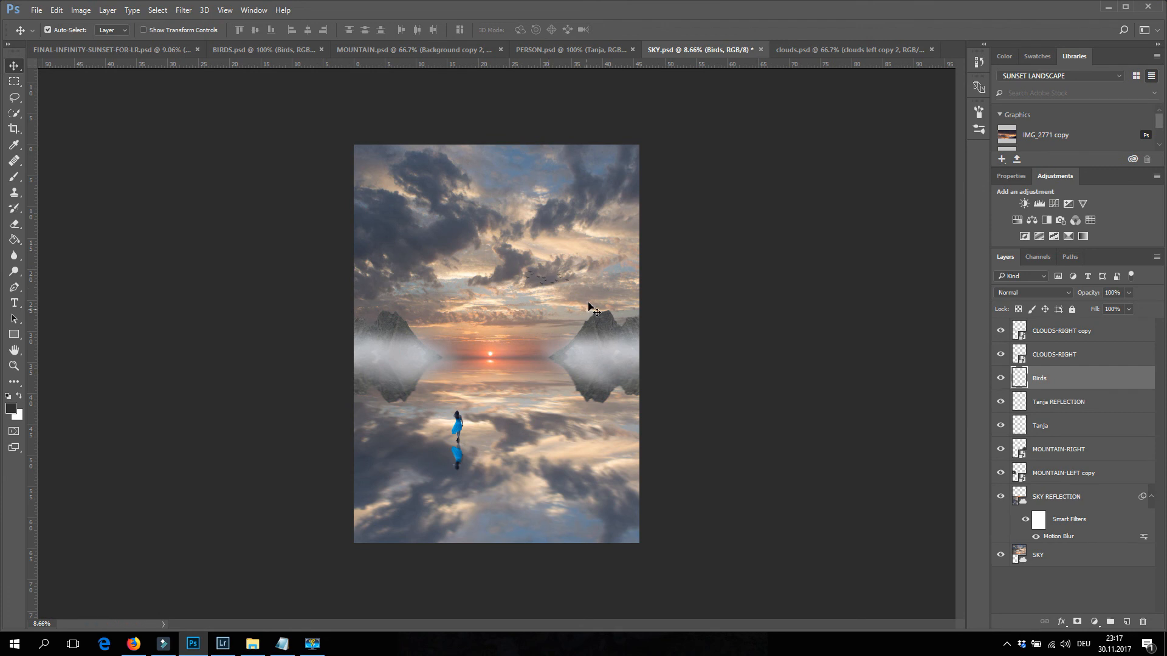
Enlarge the Birds layer and place the flock in the sky just above the right mountain
key("ctrl+t")
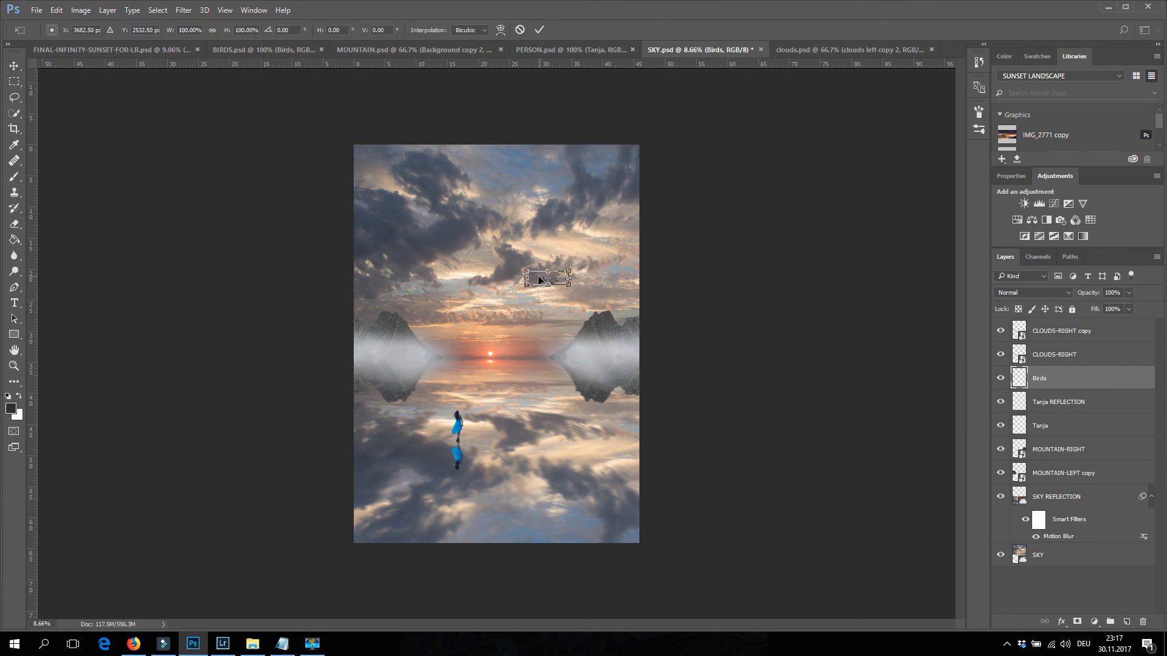
left_click_drag(526, 271, 556, 319)
key("Return")
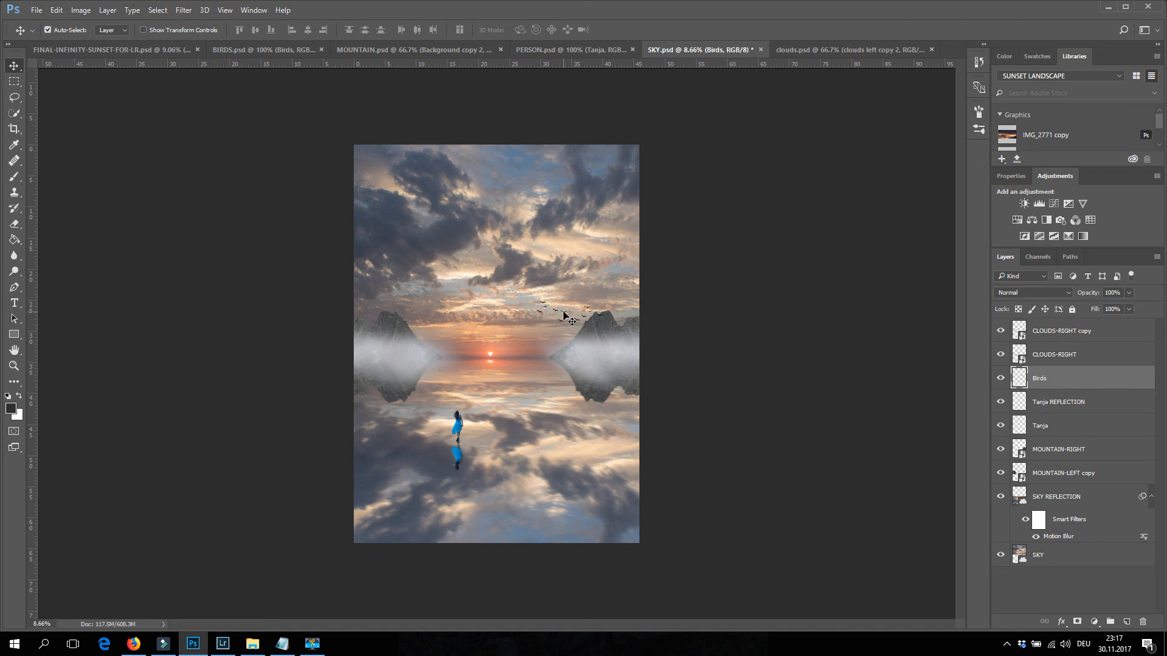
key("ctrl+t")
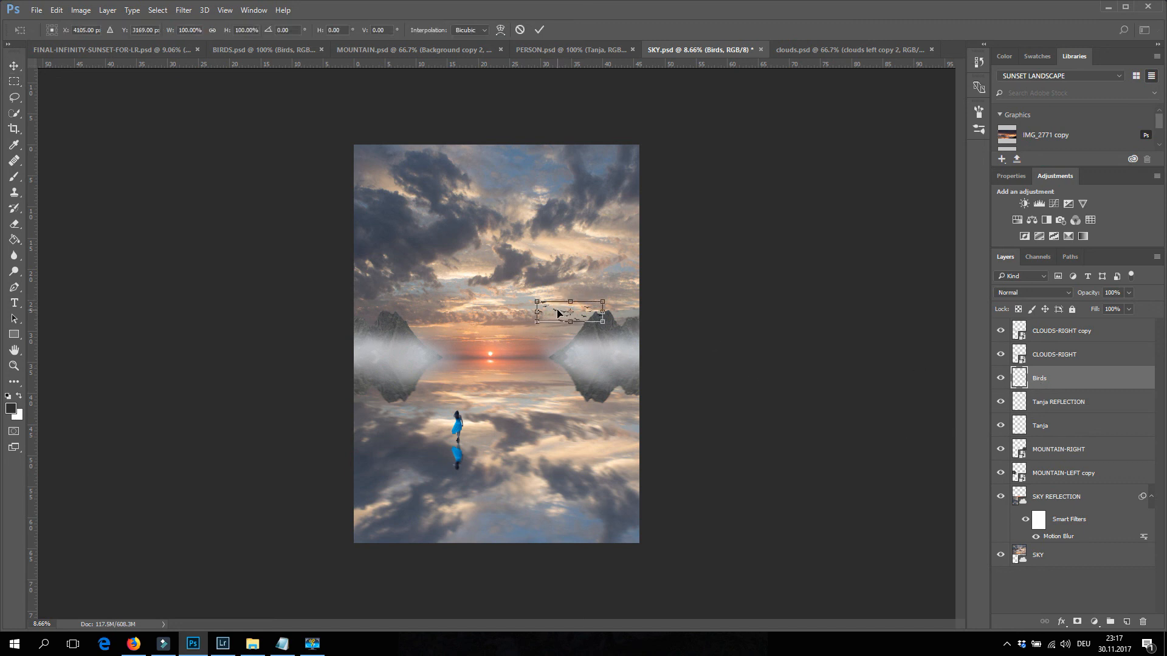
left_click_drag(558, 310, 561, 306)
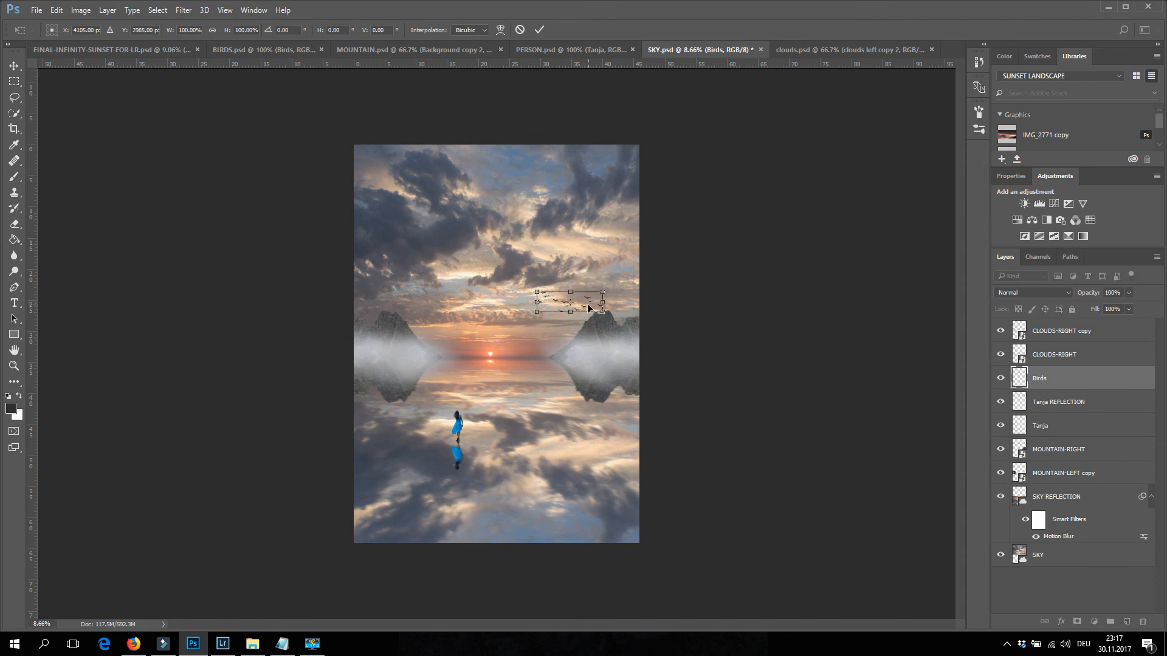
key("Return")
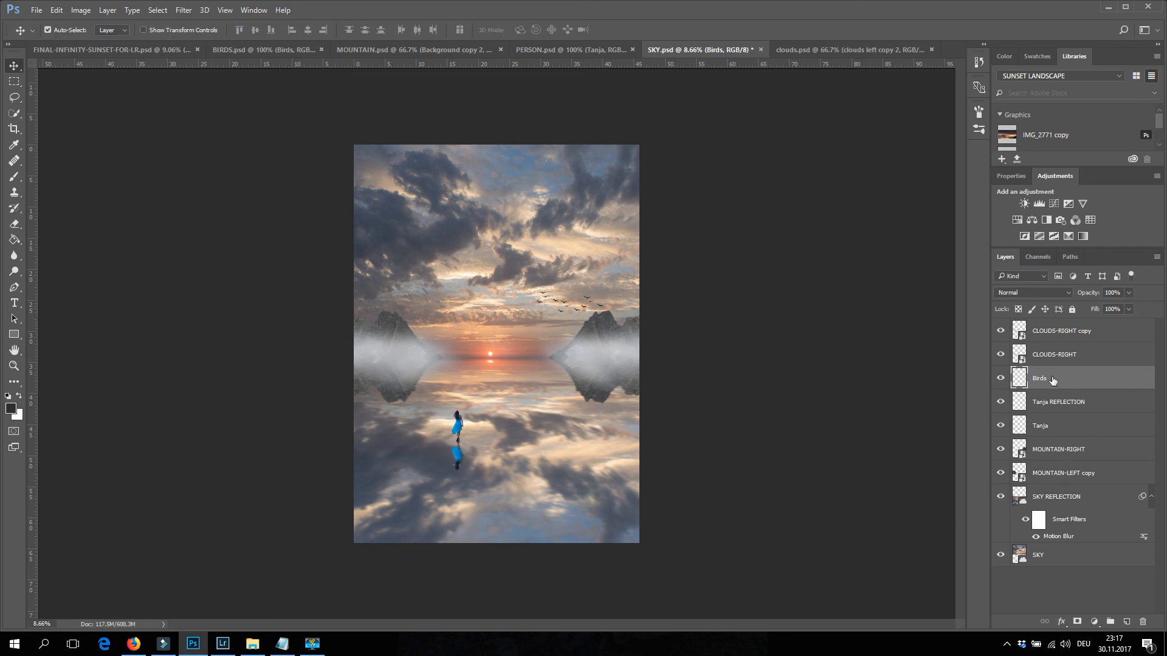
Duplicate the Birds layer as a new layer named Birds REFLECTION
right_click(1053, 378)
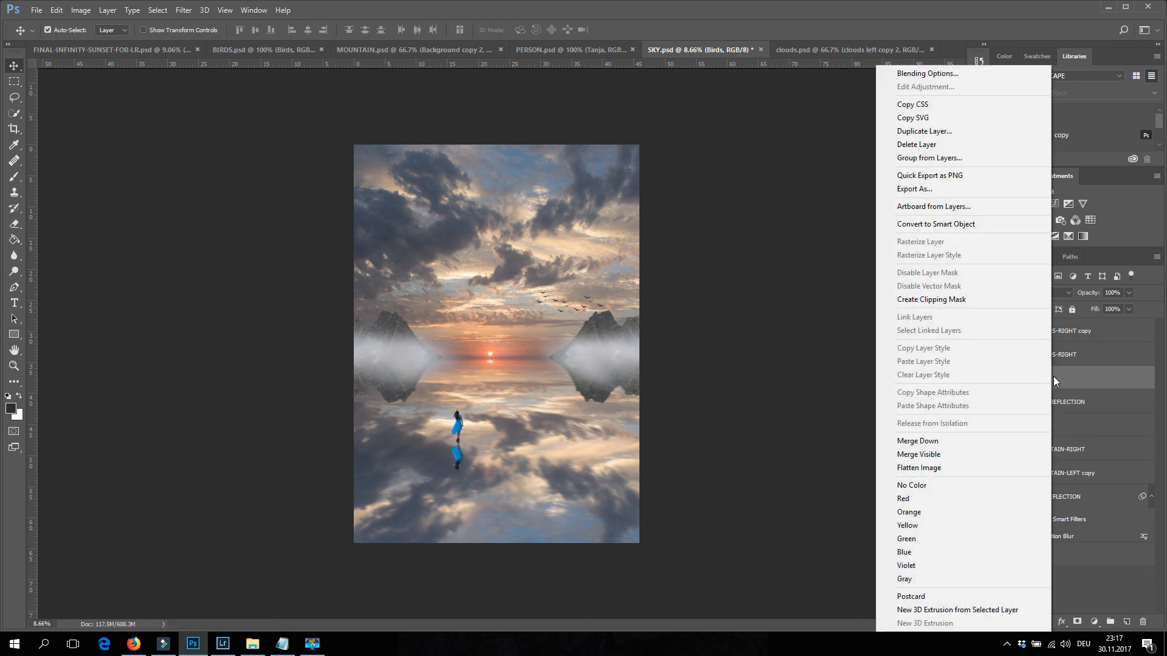
left_click(933, 132)
double_click(517, 209)
type("REFLECTIO")
key("Return")
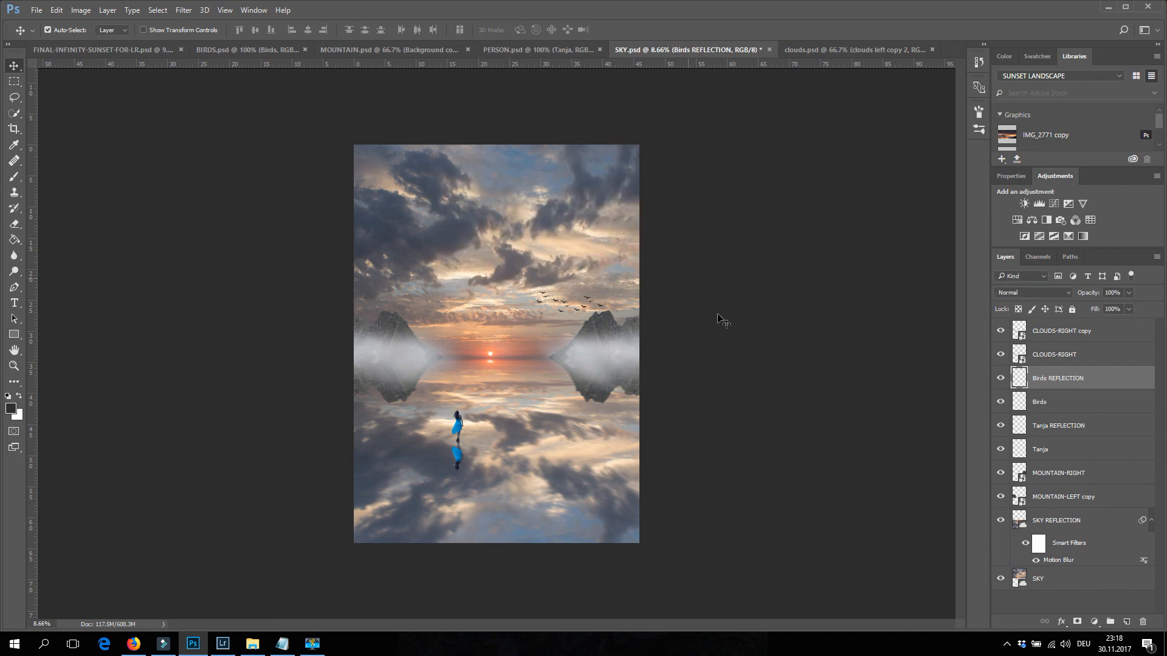
Flip the Birds REFLECTION layer vertically and move it straight down into the water just below the right mountain's reflection
key("ctrl+t")
right_click(578, 310)
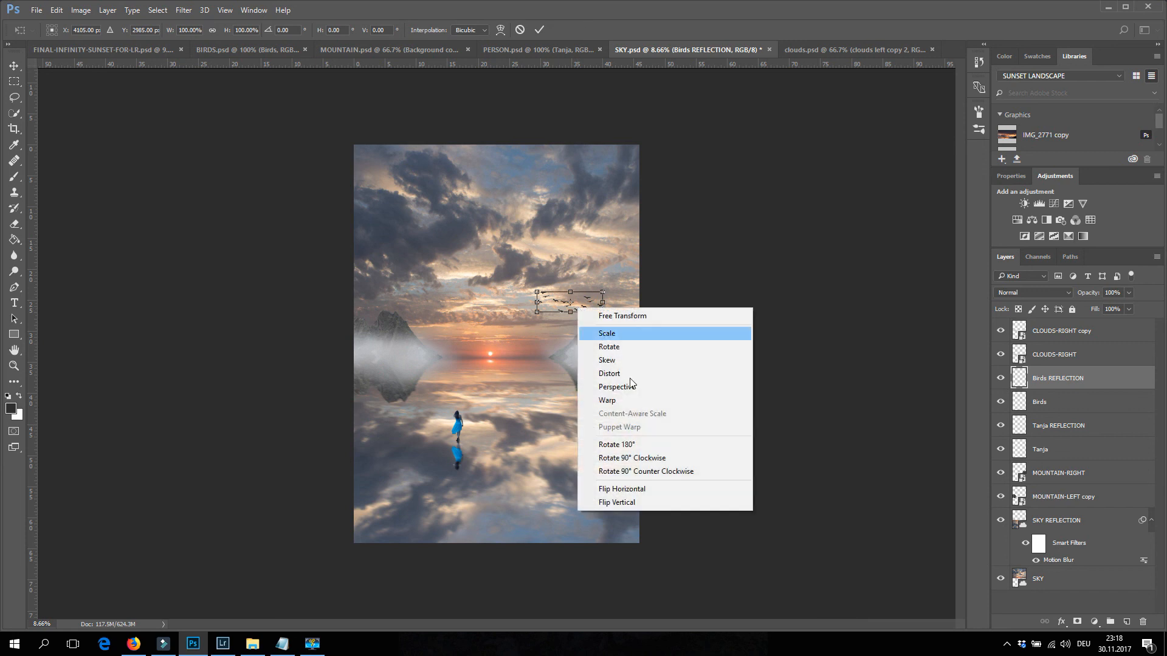
left_click(619, 503)
left_click_drag(582, 299, 582, 407)
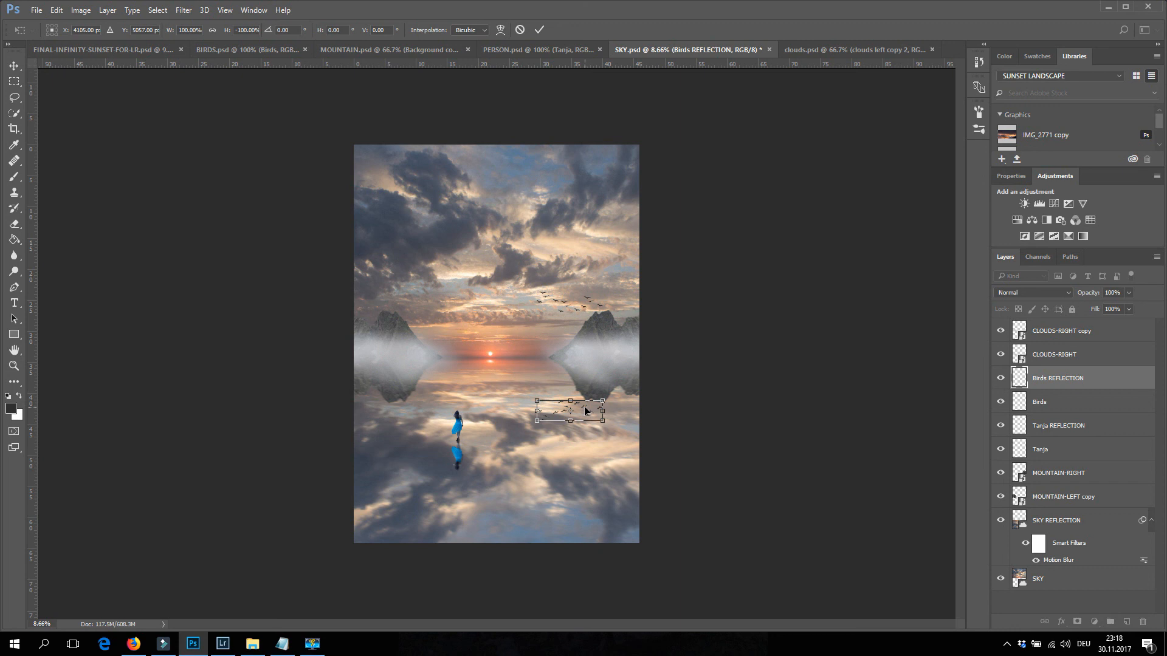
left_click(184, 10)
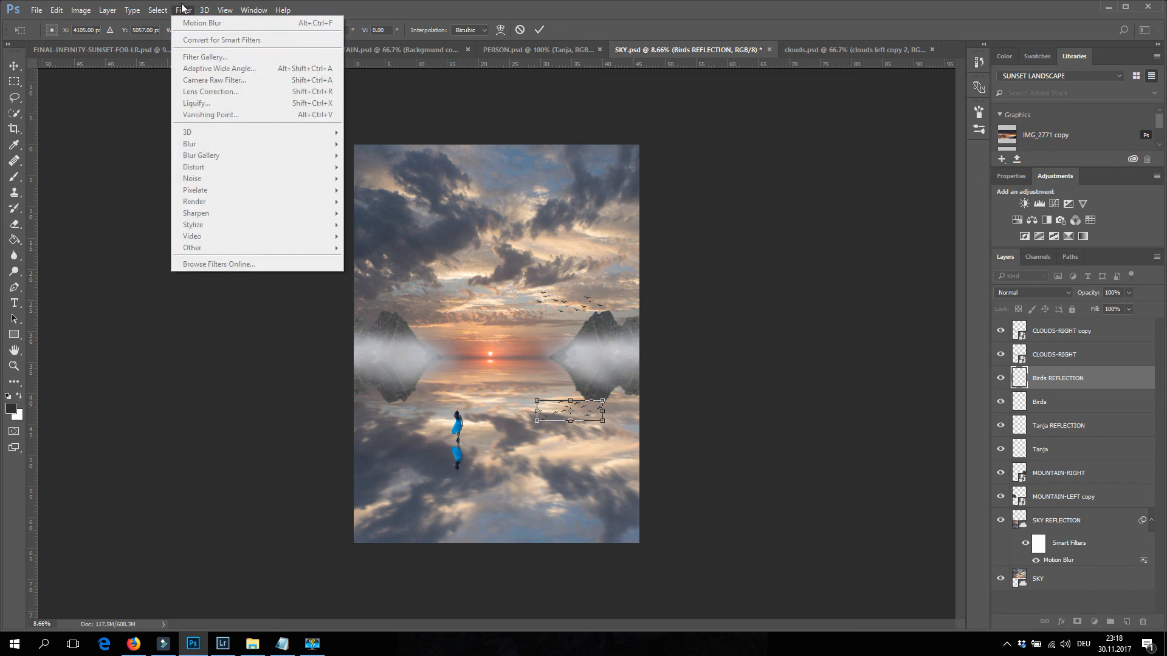
key("Escape")
key("Return")
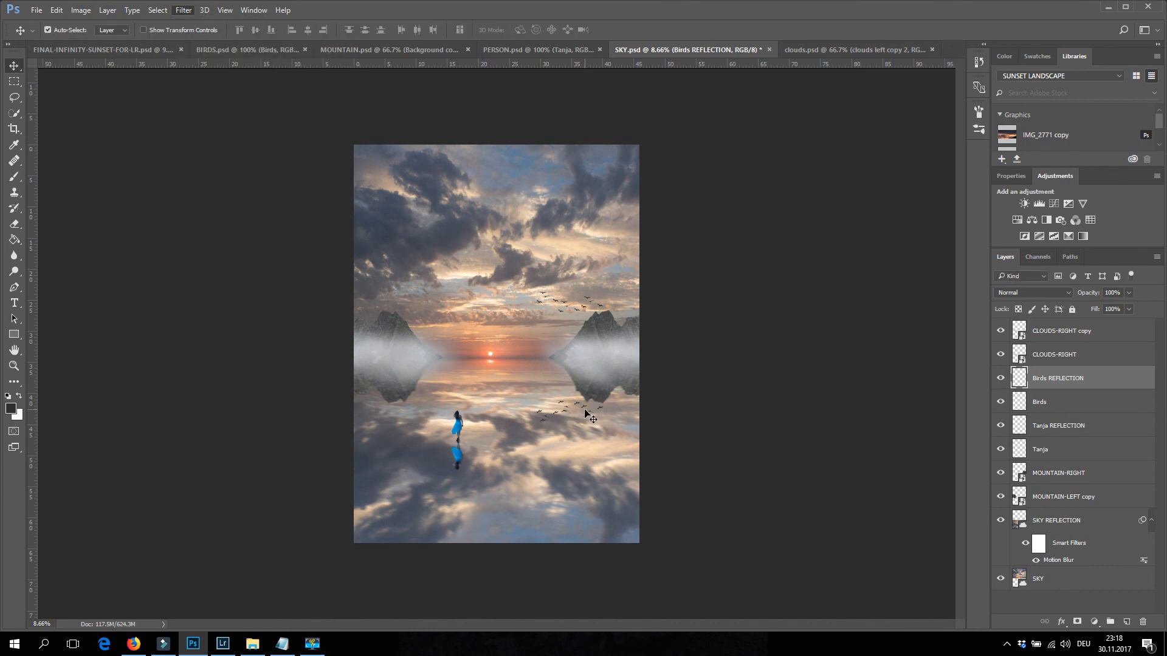
Apply a Motion Blur to the Birds REFLECTION layer with an angle of -14° and a distance of 35 pixels
left_click(183, 10)
mouse_move(302, 143)
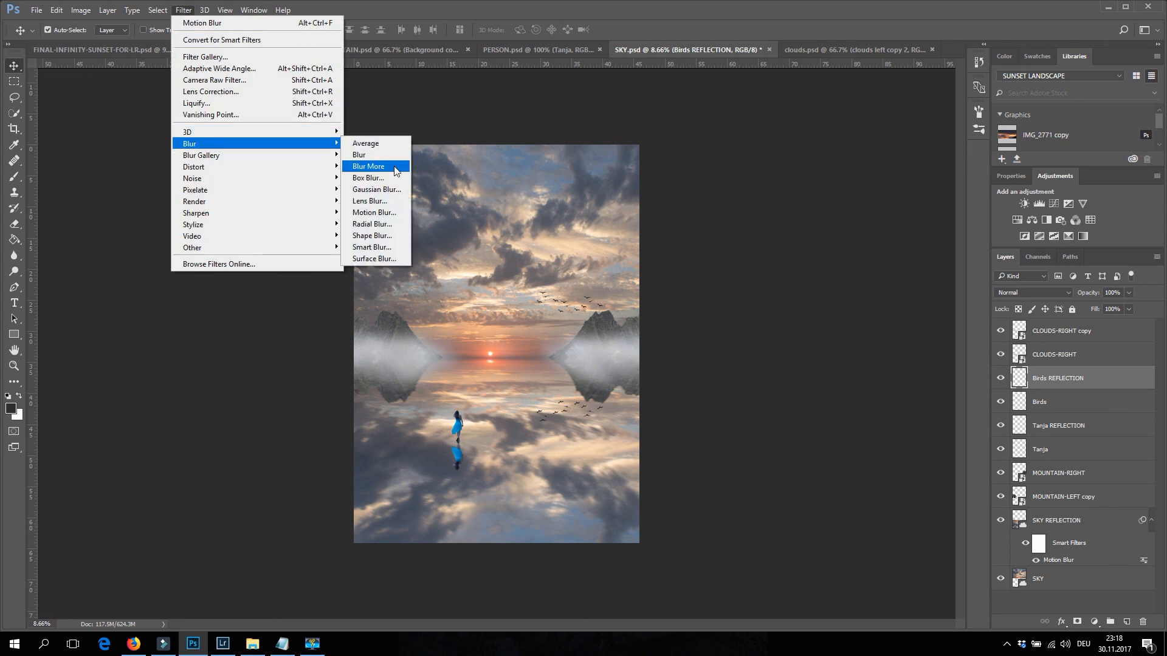
left_click(395, 212)
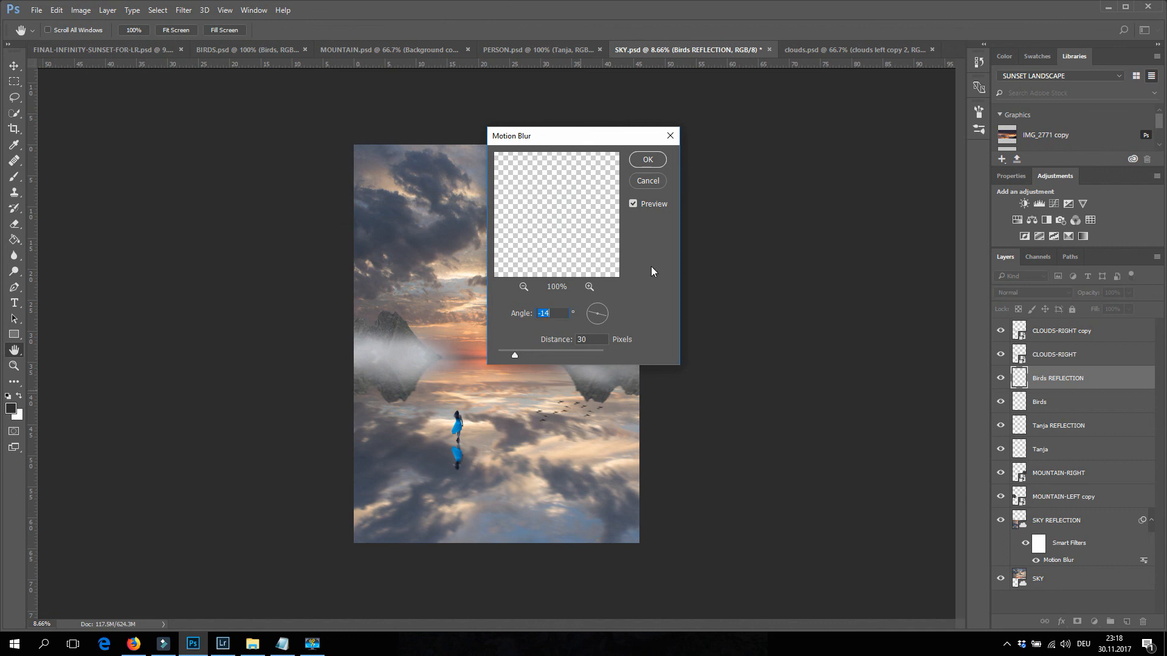
left_click_drag(516, 355, 517, 355)
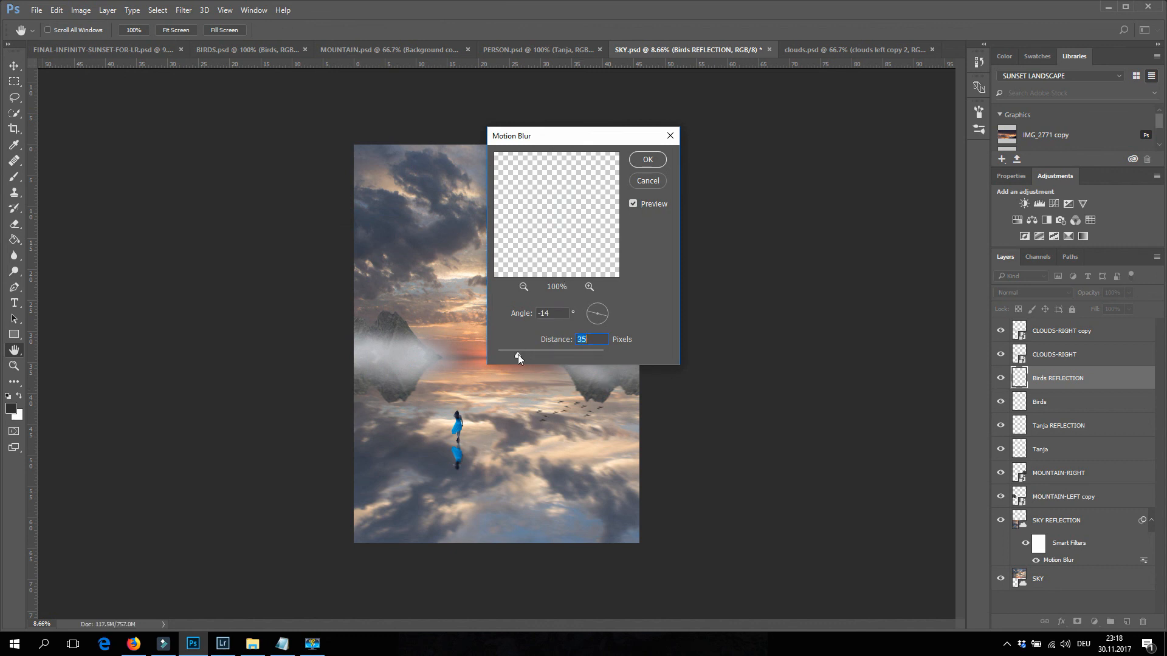
left_click(649, 159)
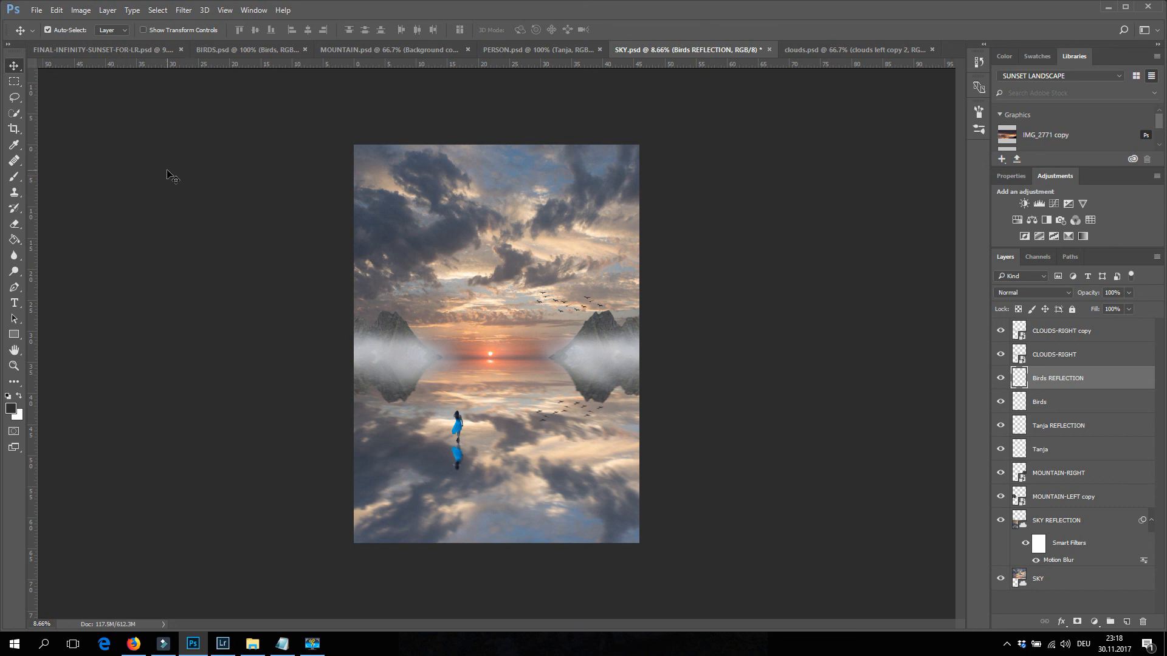
Save the layered composite as INFINITY-SUNSET.PSD in Photoshop format in the INFINITY folder, with Maximize Compatibility on
left_click(37, 10)
left_click(135, 145)
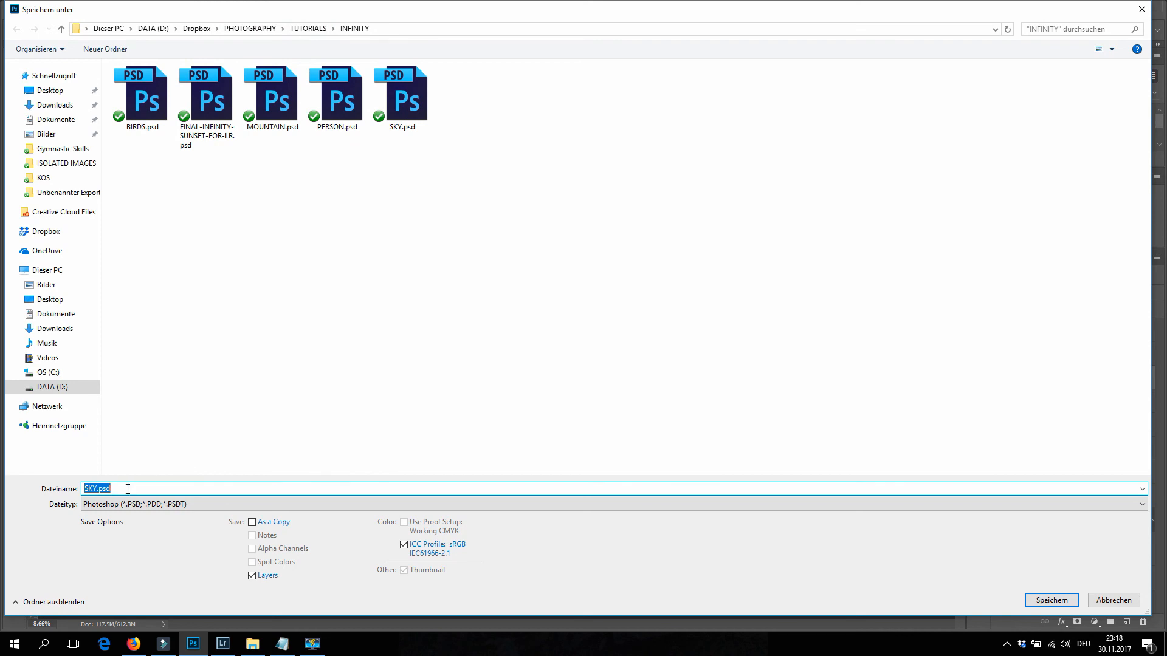
type("i")
left_click(149, 504)
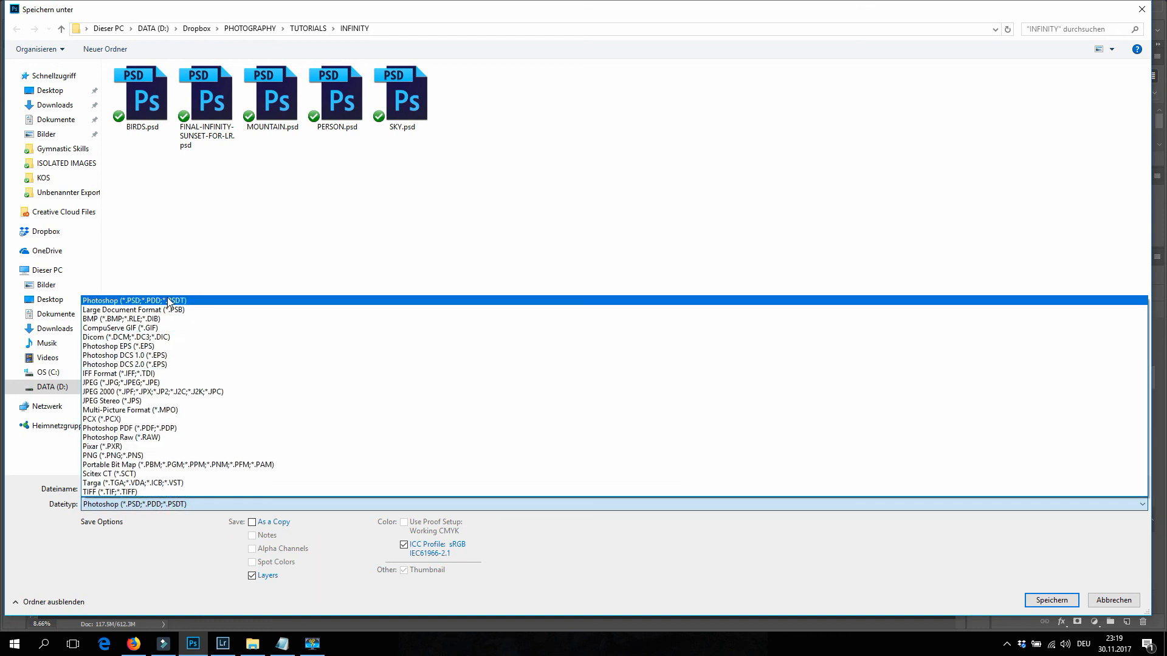
left_click(121, 301)
left_click(1037, 601)
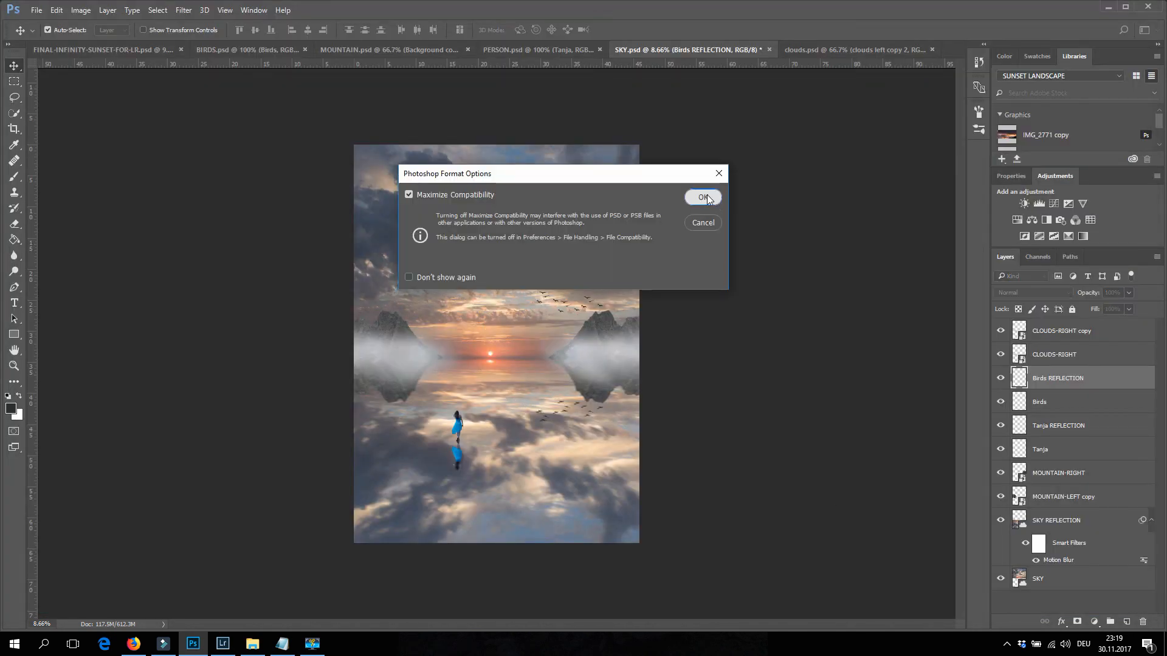
left_click(704, 198)
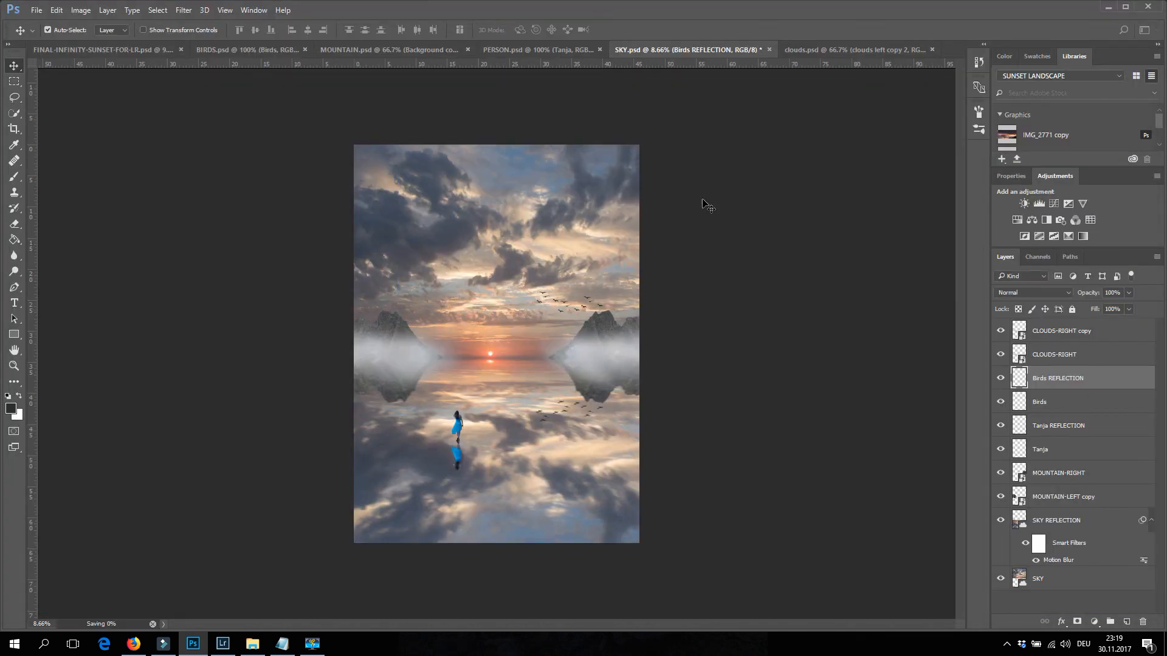
Save a JPEG copy as INFINITY-SUNSET.jpg in the INFINITY folder at quality 12 (Maximum), Baseline ("Standard")
left_click(35, 10)
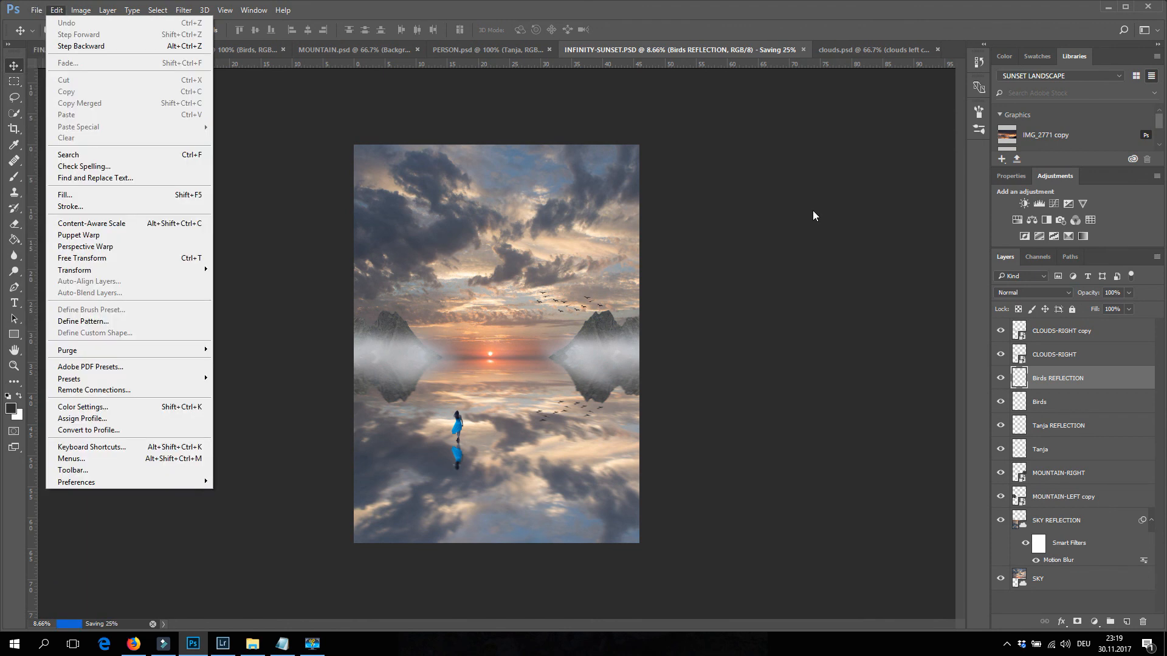
left_click(344, 366)
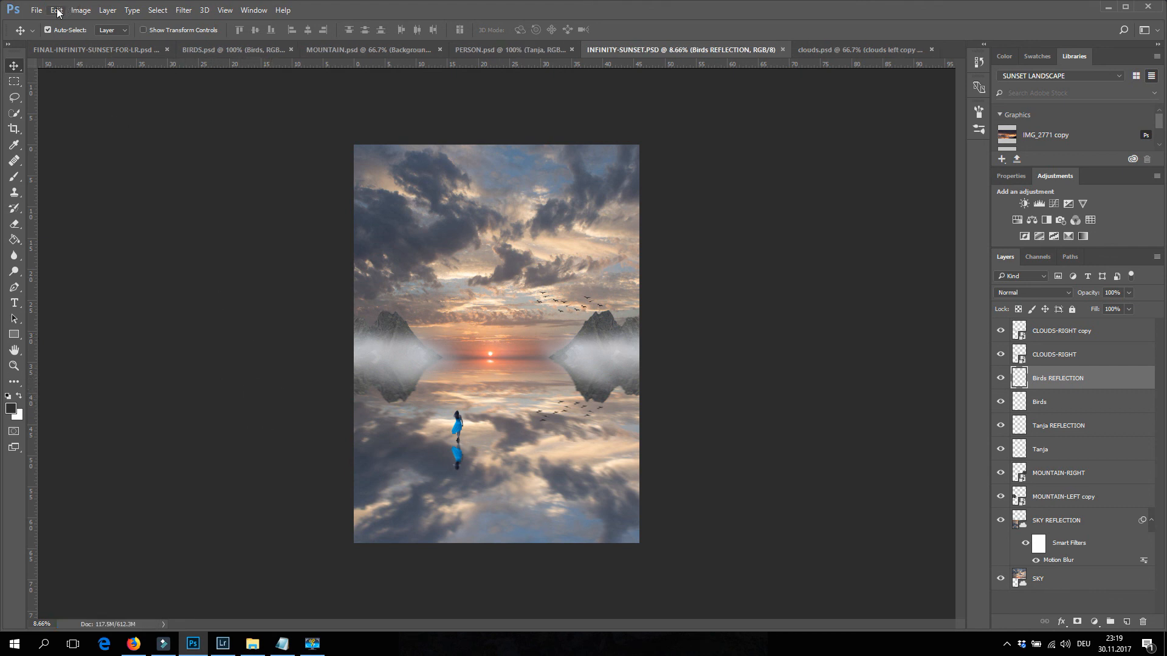
left_click(36, 9)
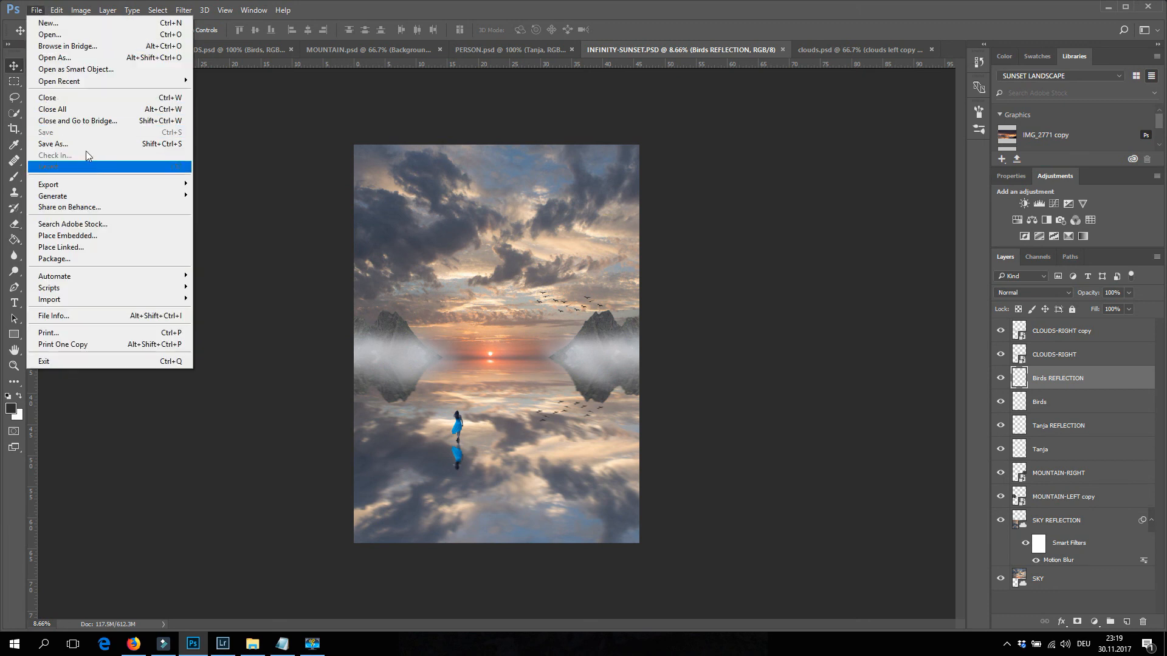
left_click(86, 144)
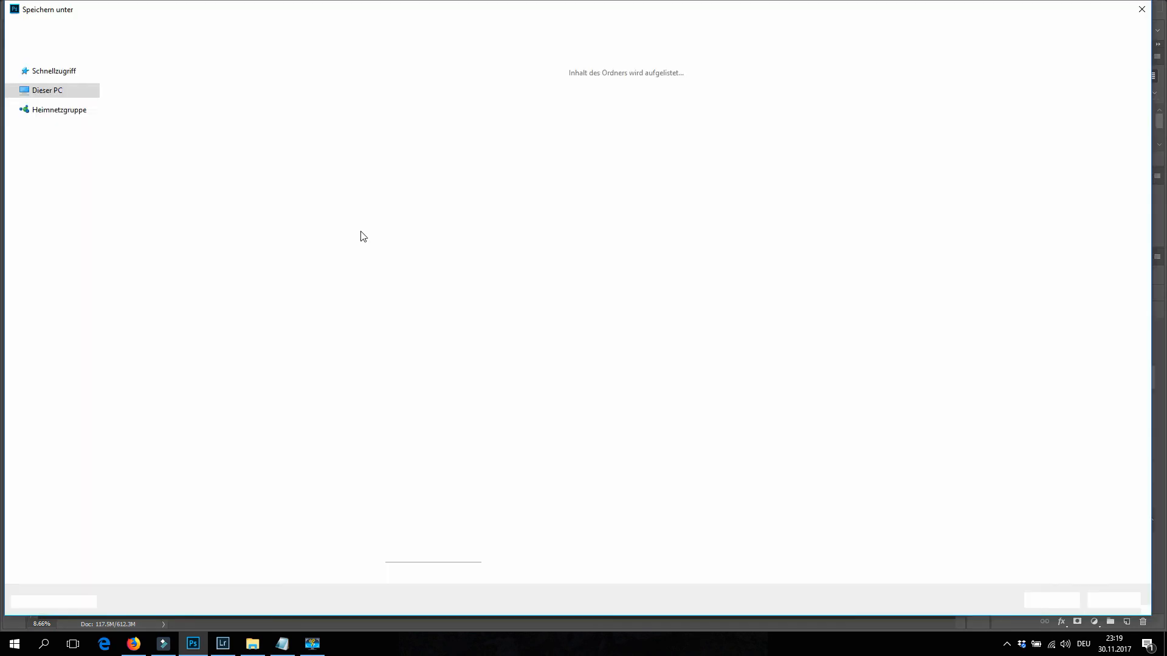
left_click(173, 504)
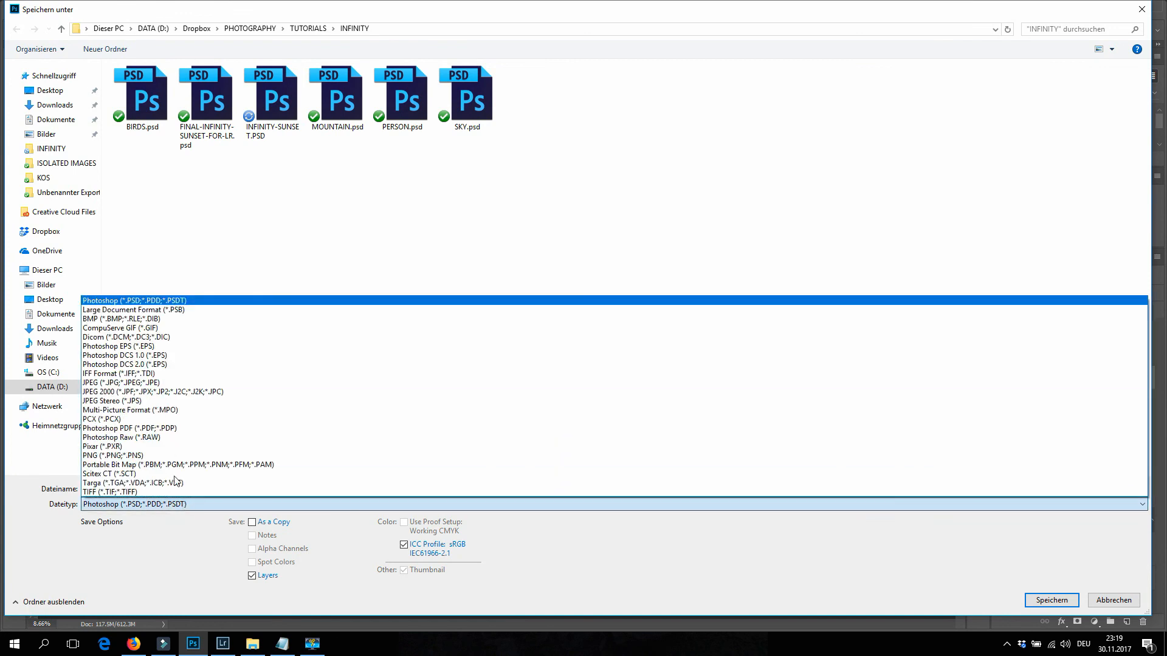
left_click(170, 383)
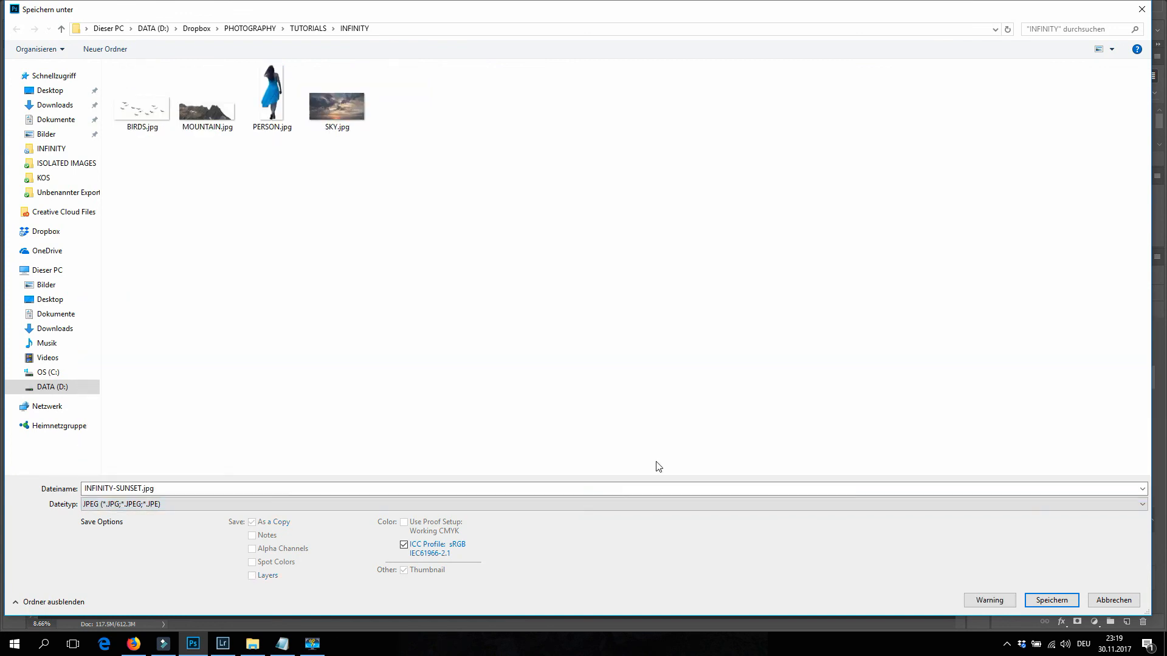
left_click(1051, 601)
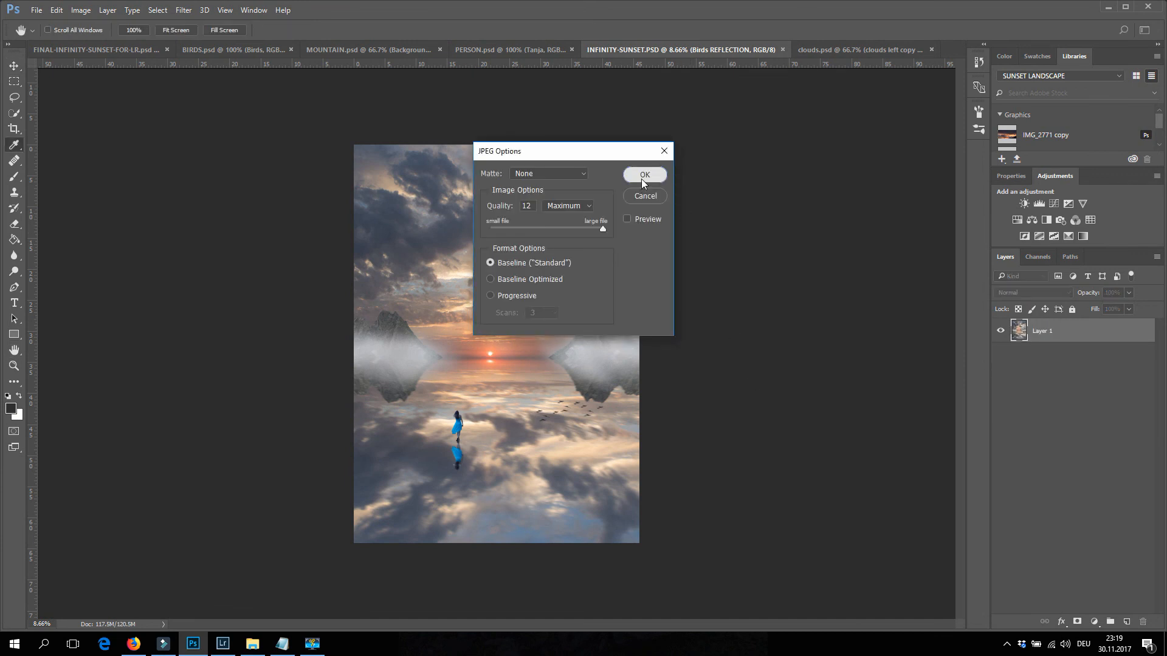
left_click(642, 178)
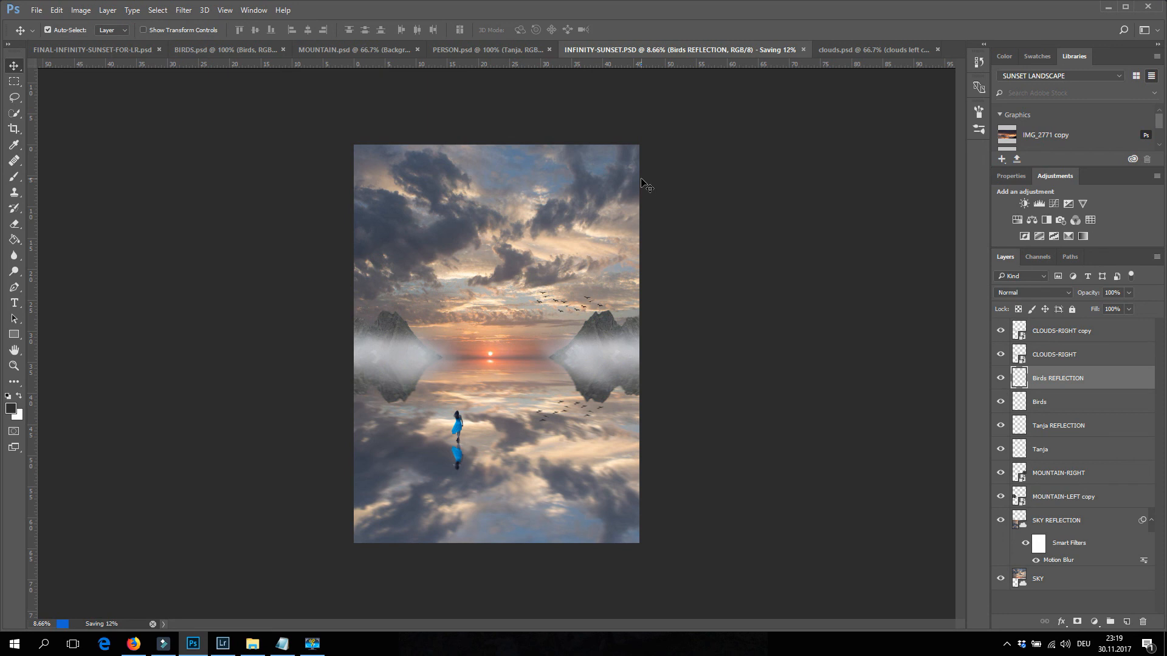